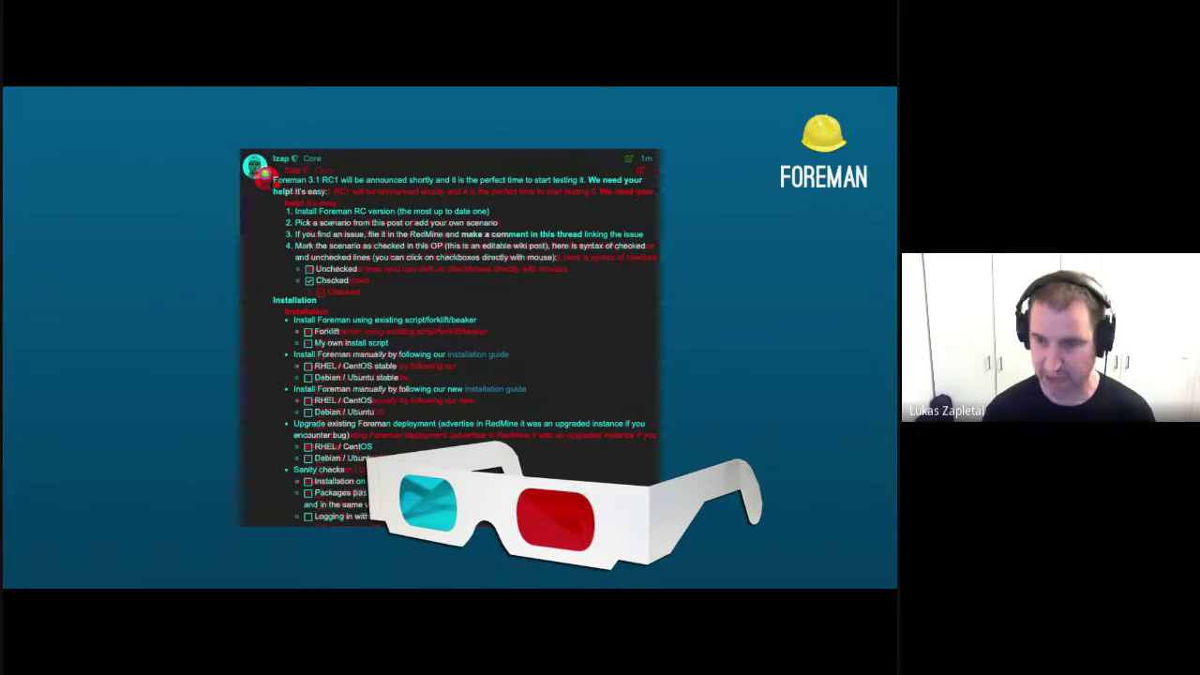
key(Right)
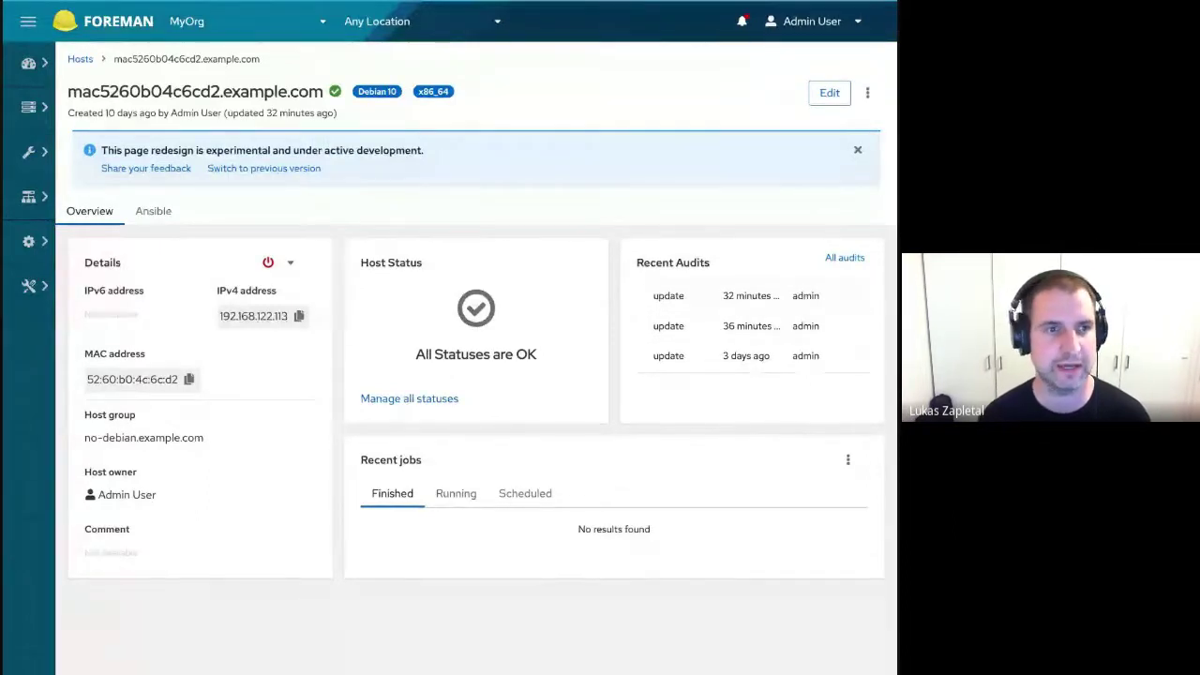
- Dismiss the experimental page redesign notice on the host's details page
click(867, 93)
click(867, 92)
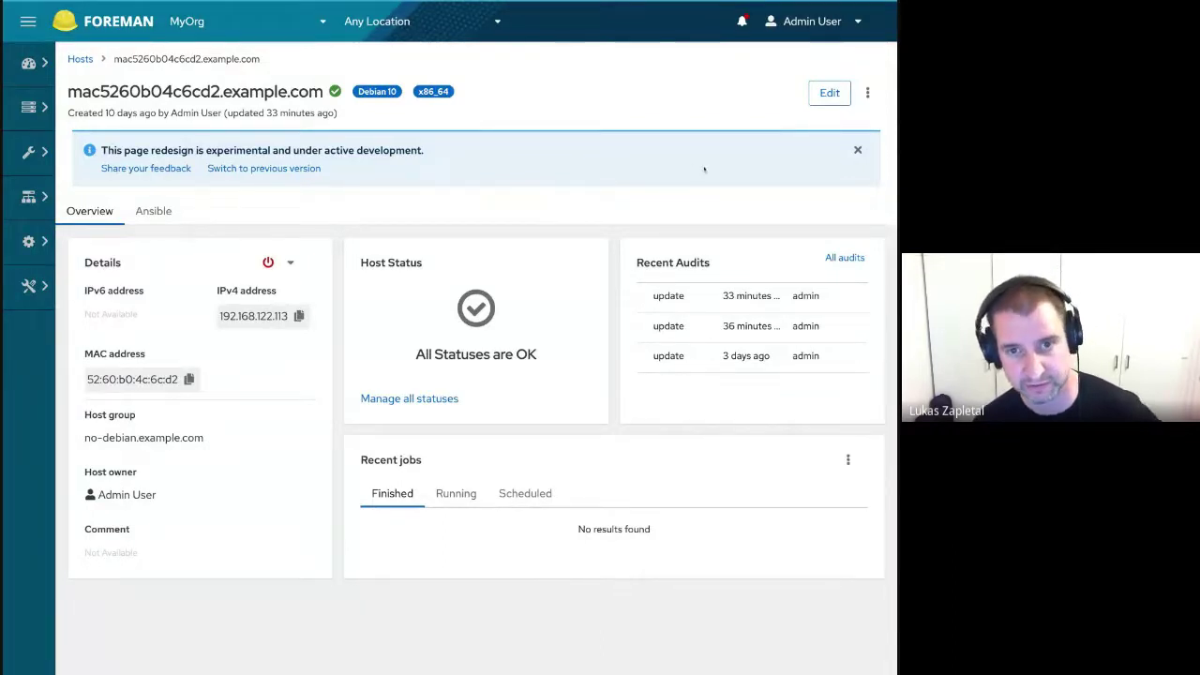
click(857, 150)
- Open the build review for mac5260b04c6cd2.example.com, expand its Proxies errors, and cancel the build
click(867, 92)
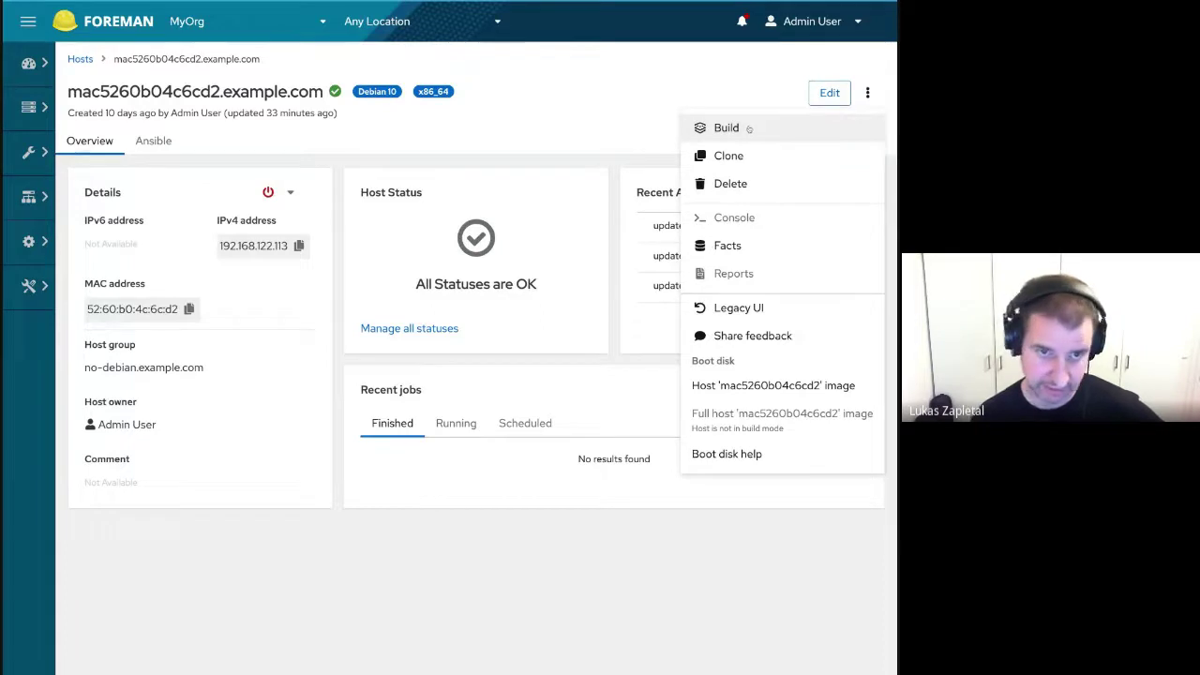
click(752, 128)
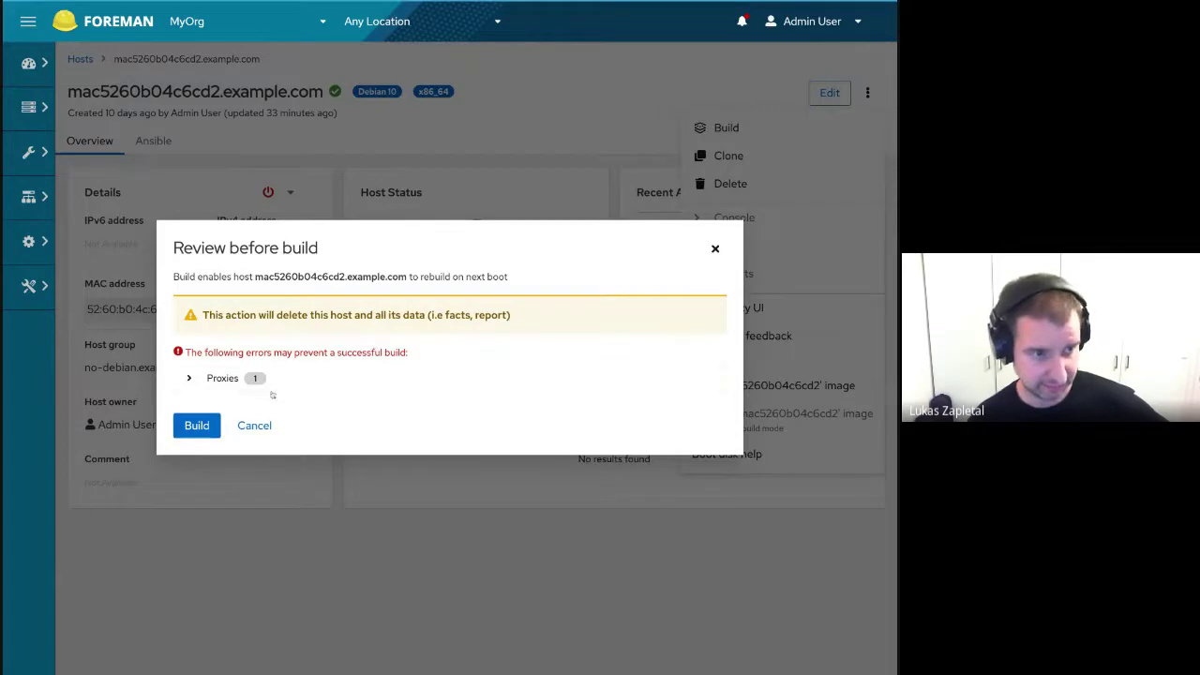
click(213, 384)
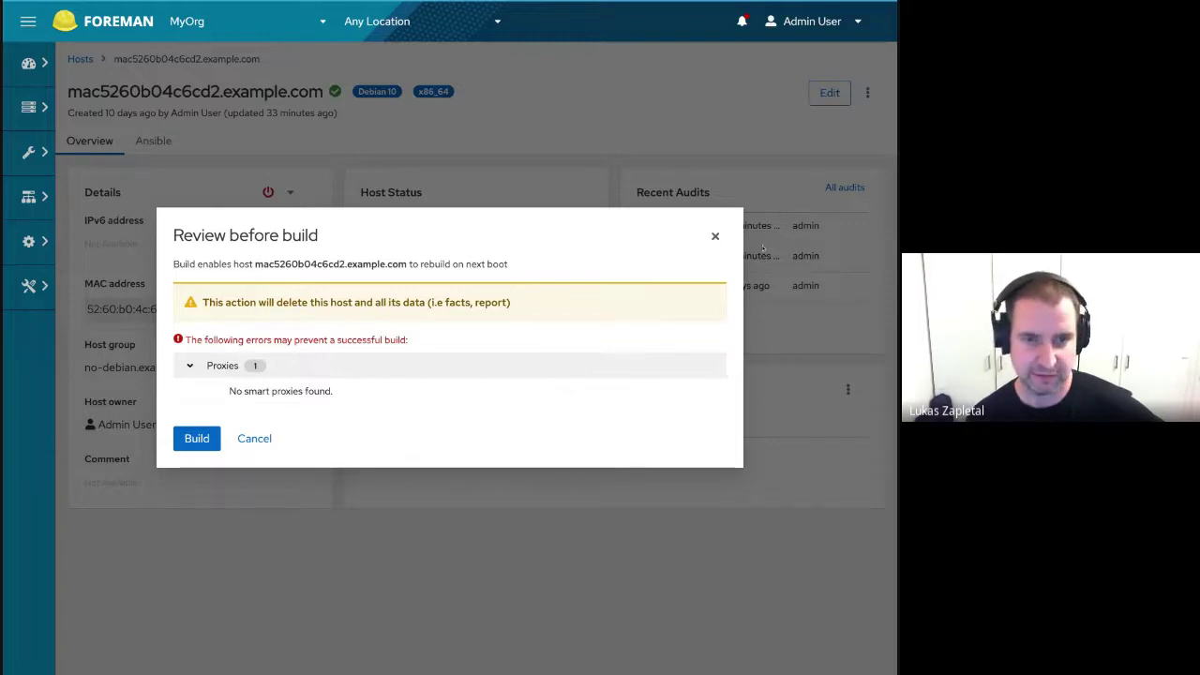
click(242, 439)
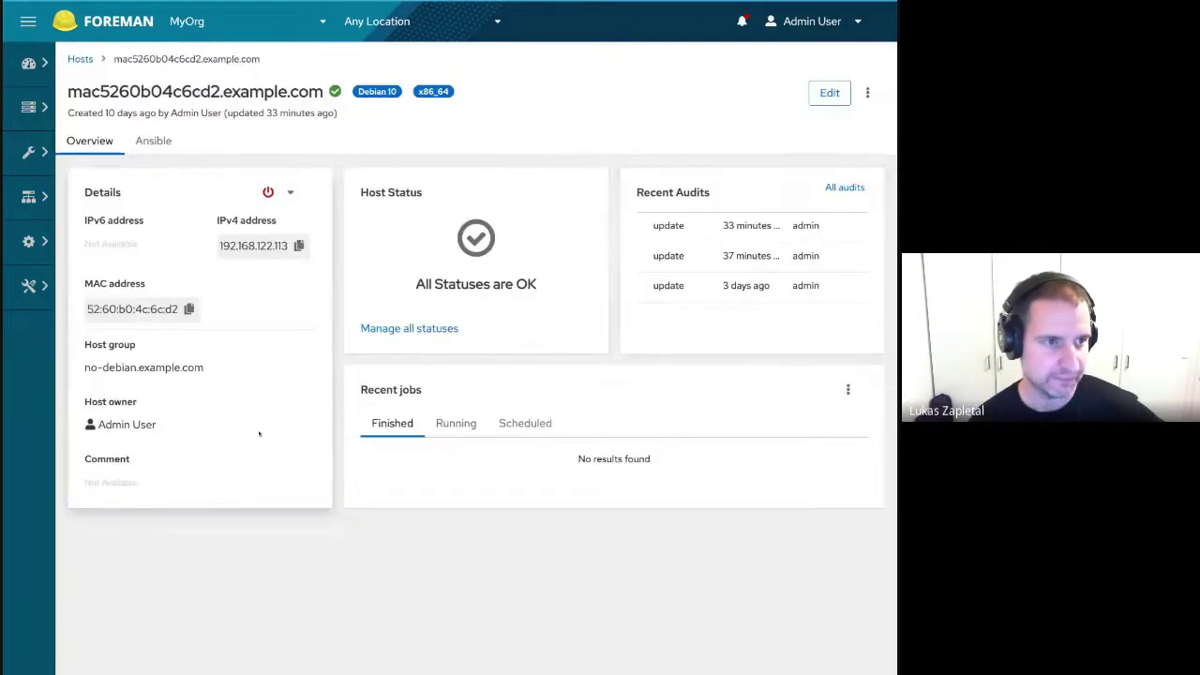
- Request power on for mac5260b04c6cd2.example.com and confirm the power status change
click(298, 194)
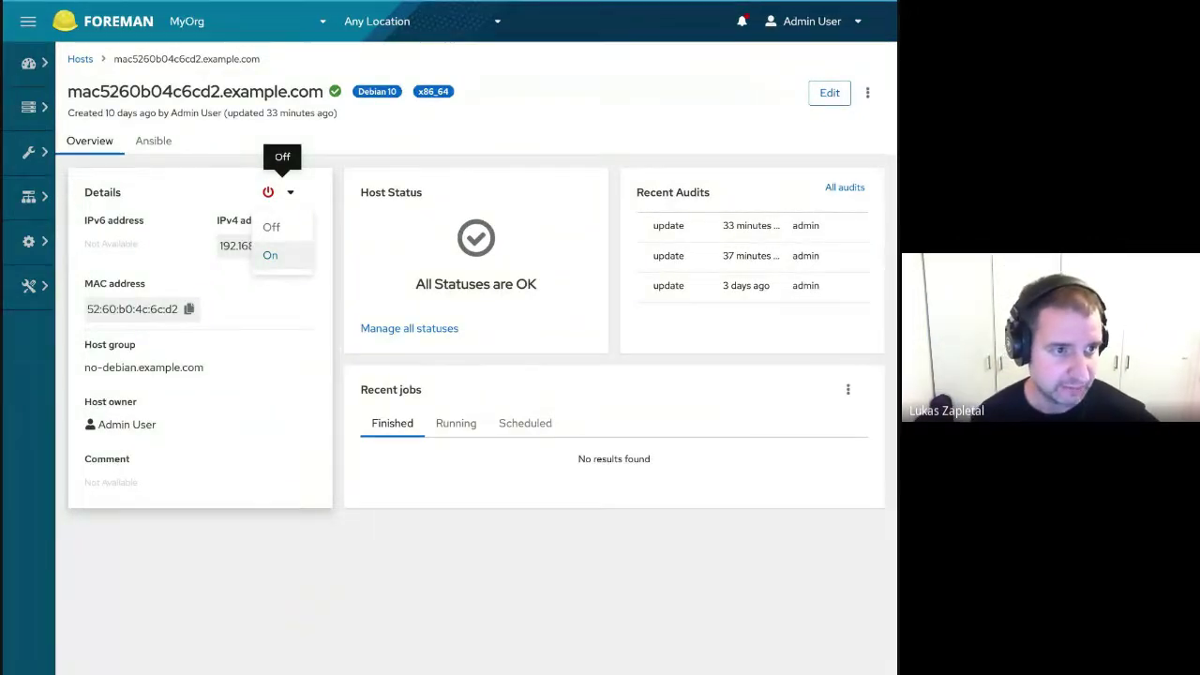
click(270, 255)
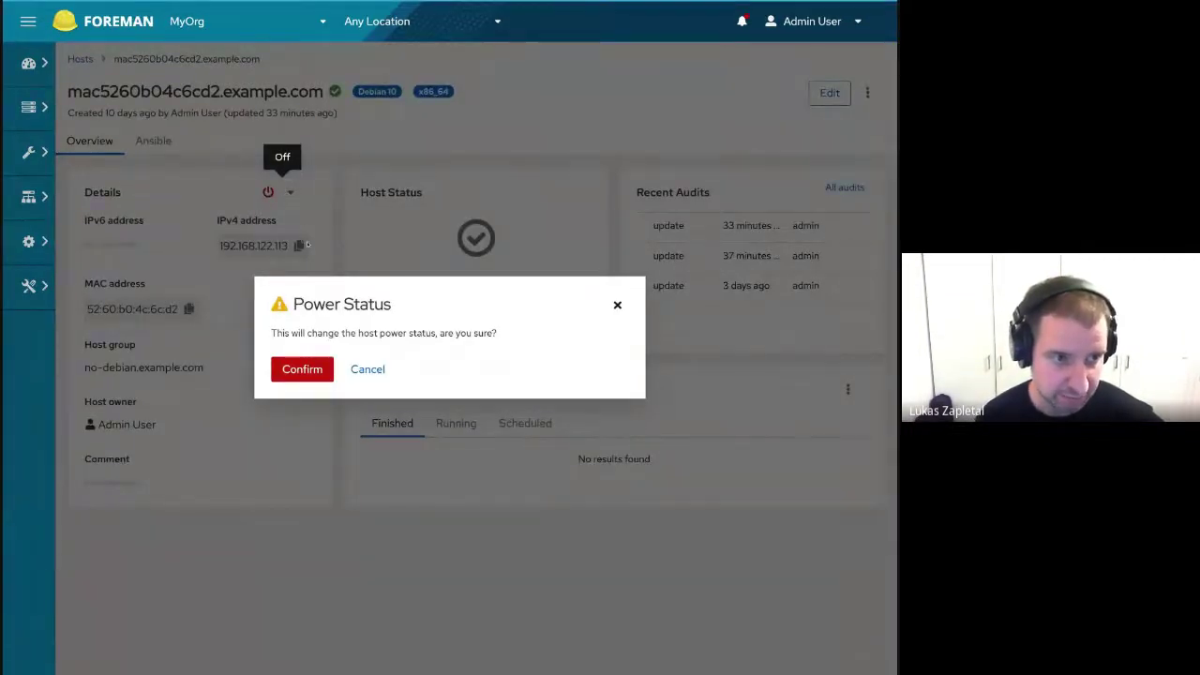
click(303, 371)
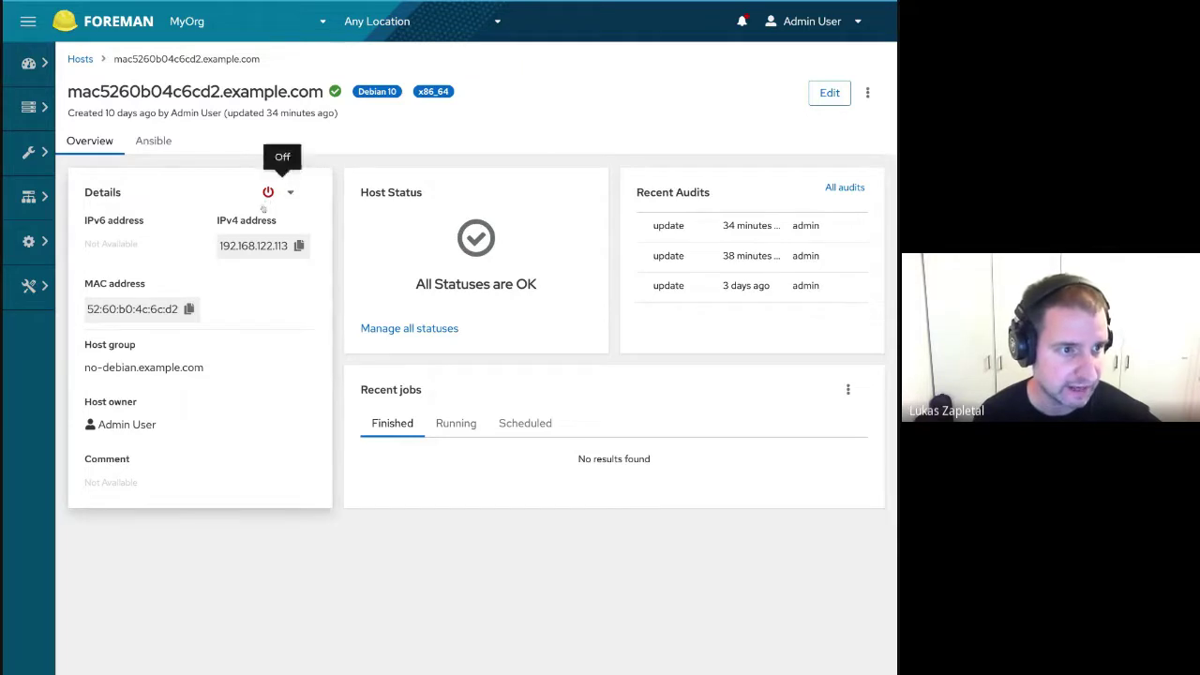
- Search the settings for "host" and inspect the edit dialog of the New host details UI setting
mouse_move(28, 286)
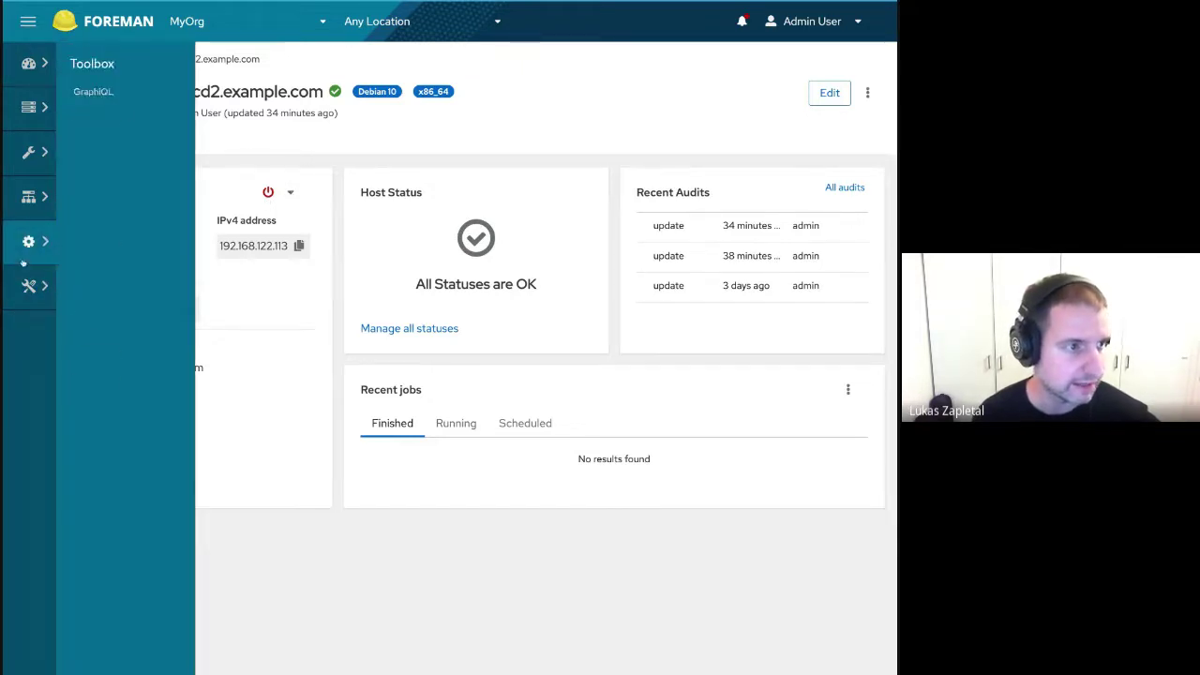
mouse_move(28, 241)
click(105, 294)
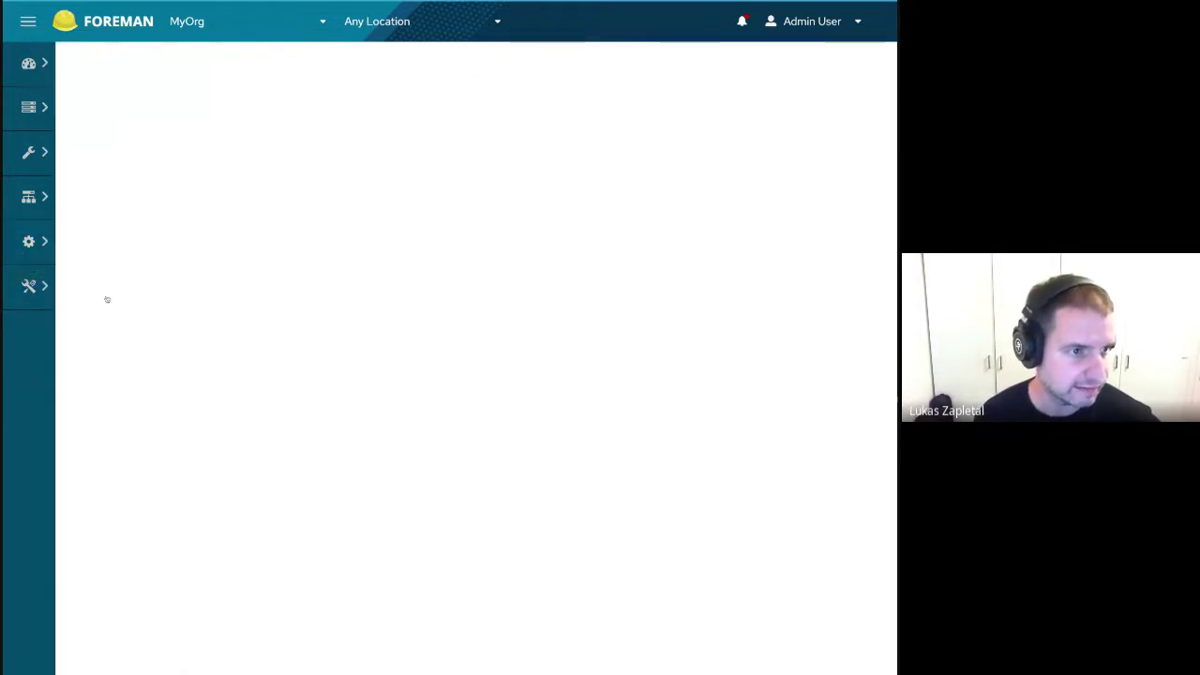
click(339, 111)
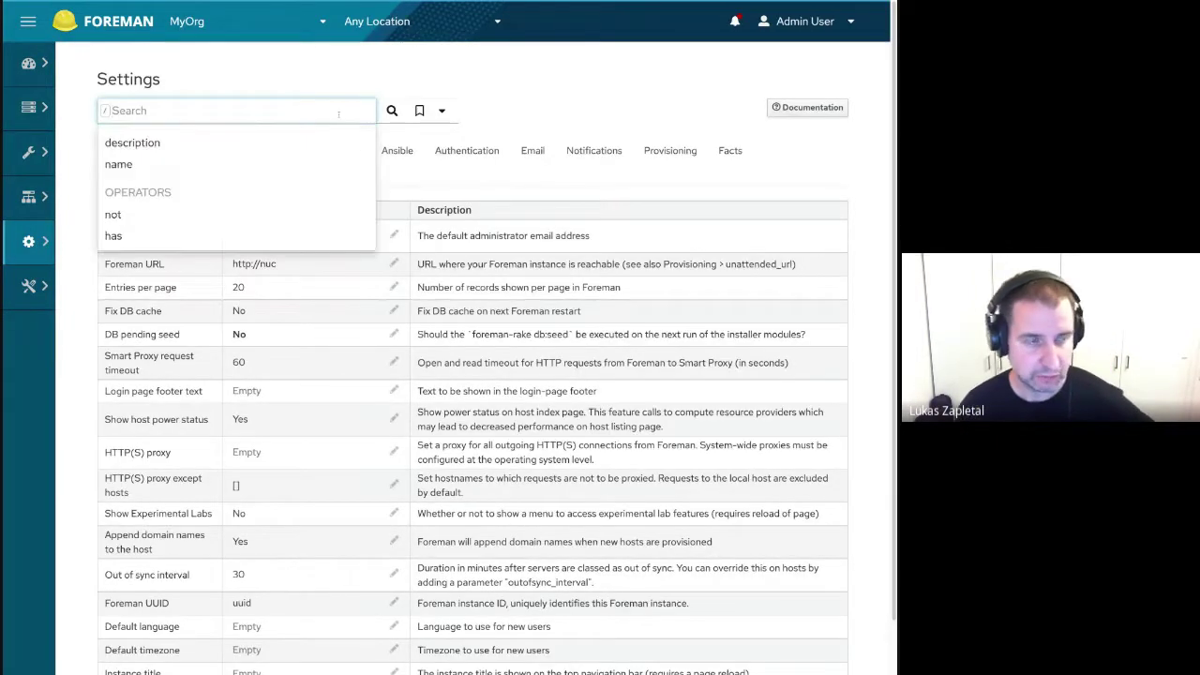
text(fqdn)
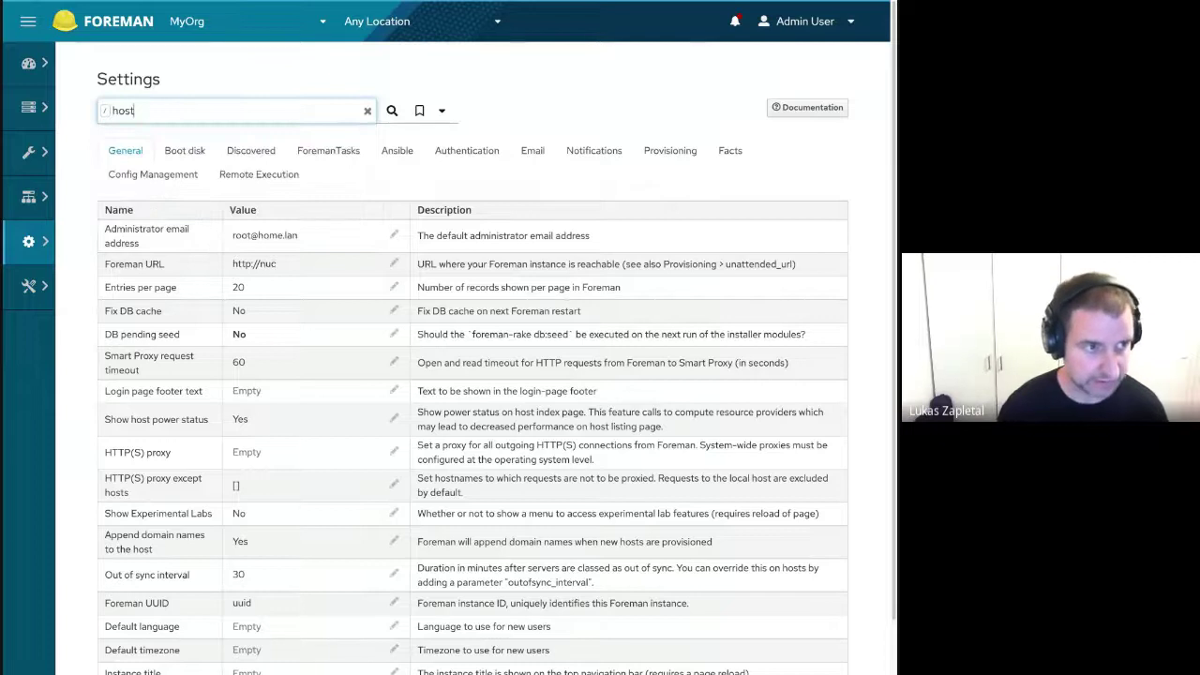
key(Return)
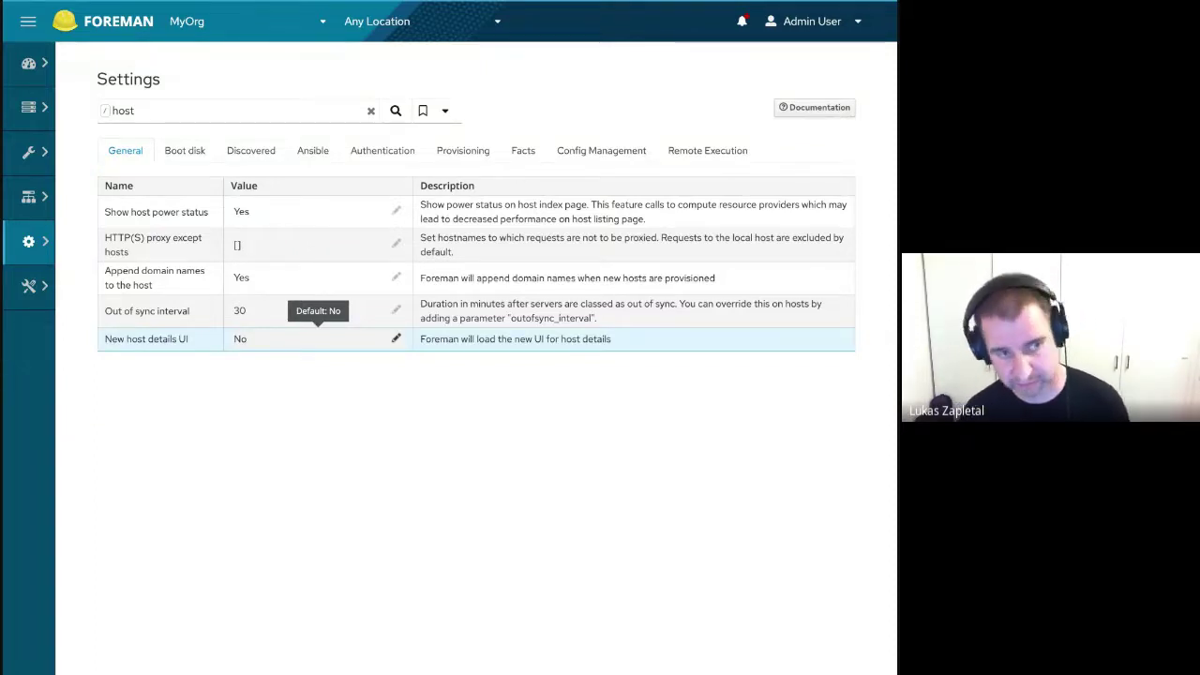
click(317, 341)
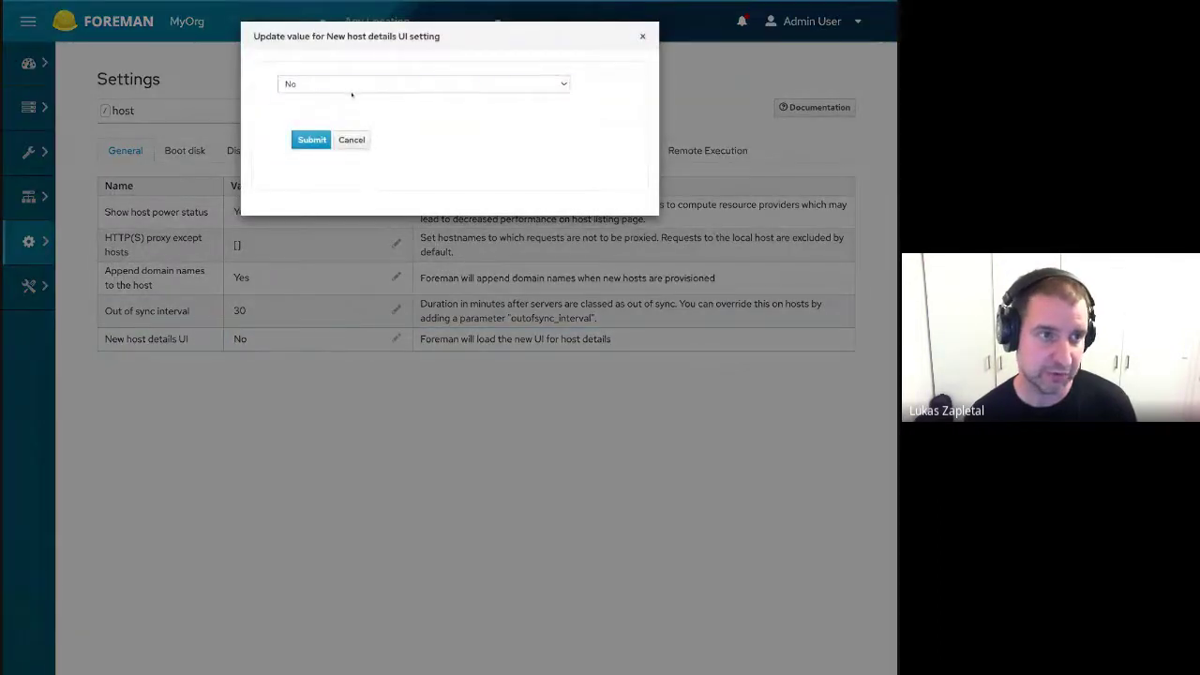
click(352, 140)
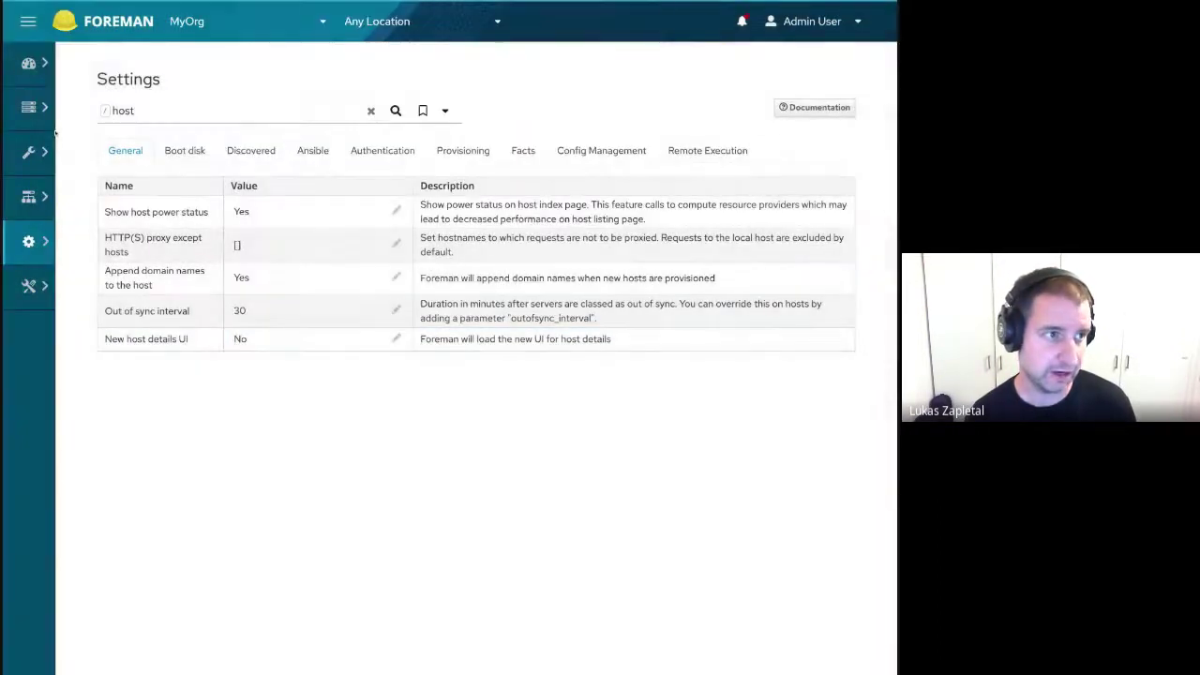
- Open mac5260b04c6cd2.example.com from the list of all hosts and switch its details page to the new UI
mouse_move(28, 107)
click(94, 90)
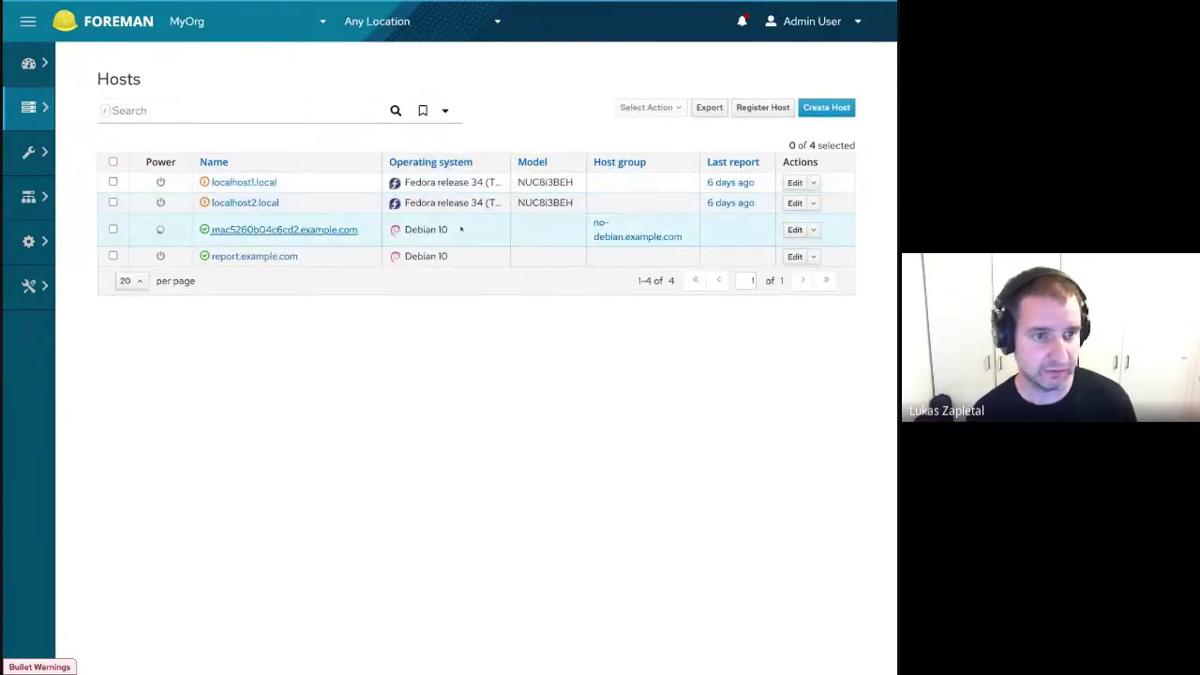
click(353, 229)
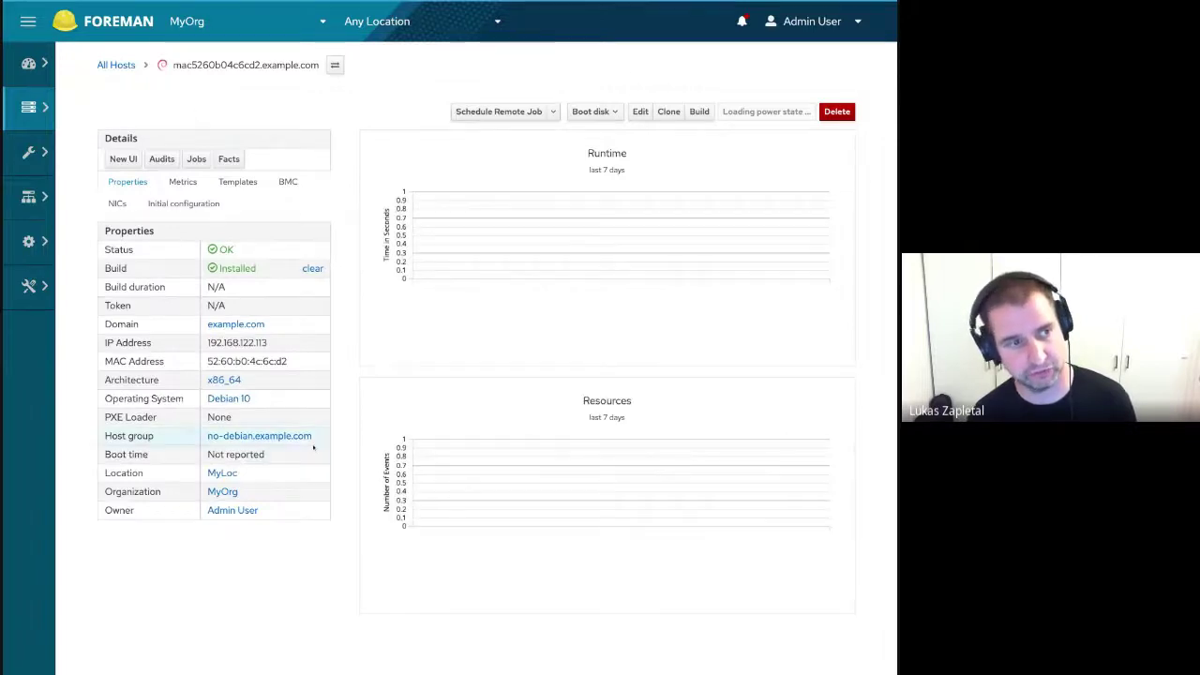
click(124, 160)
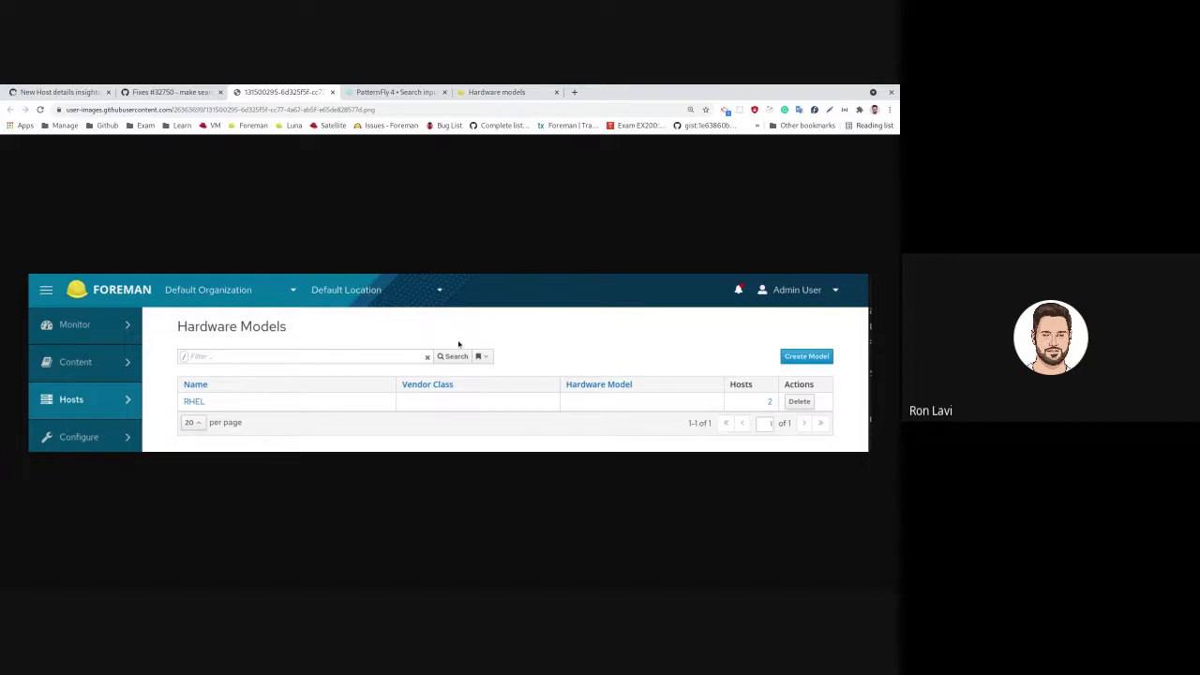
- Examine the PatternFly 4 Search input examples and go back to the screenshot of the old Hardware Models page
click(400, 92)
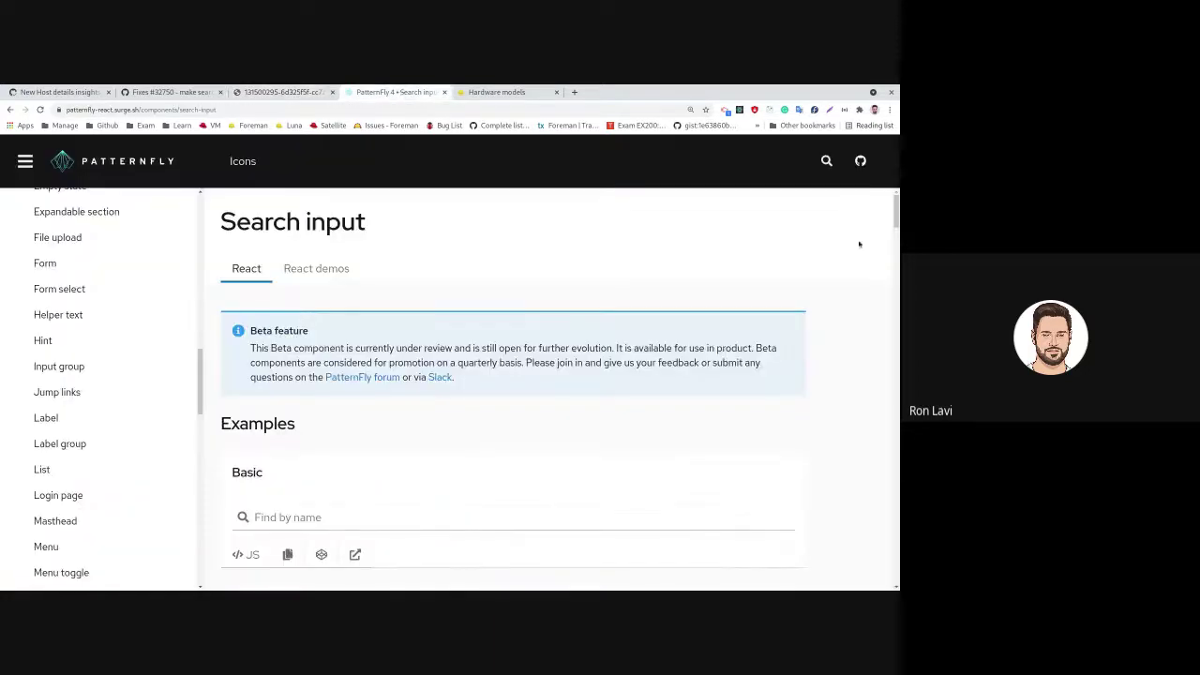
drag(895, 220, 891, 243)
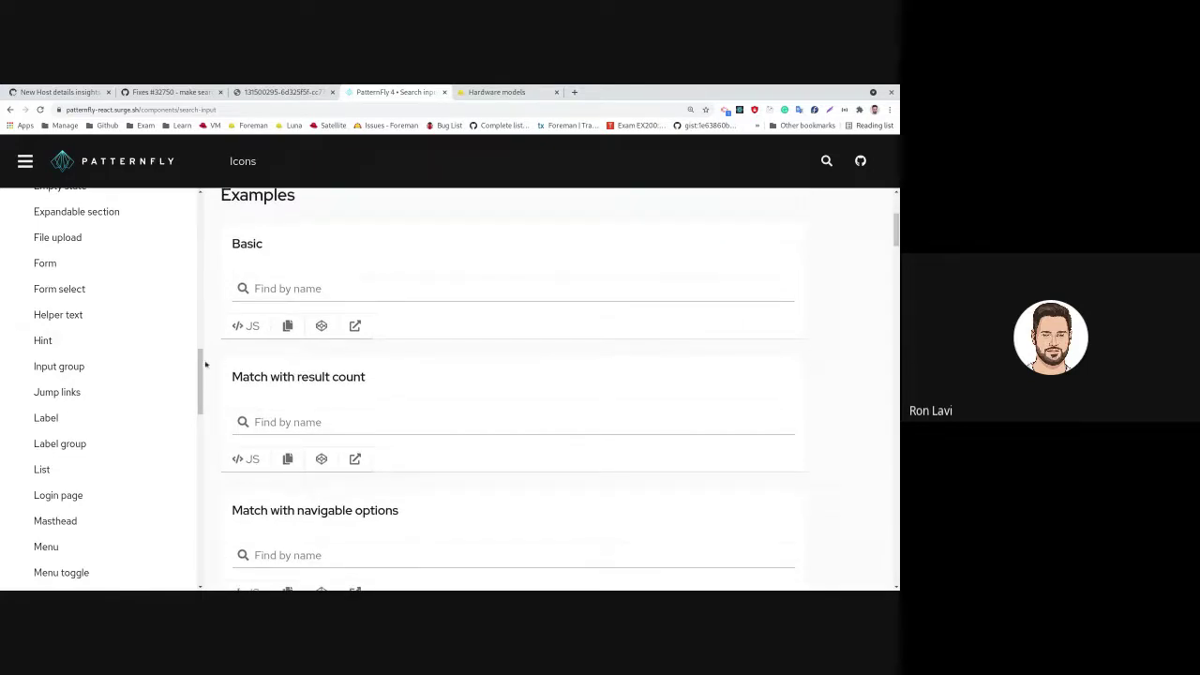
drag(206, 364, 204, 324)
scroll(204, 324, down, 2)
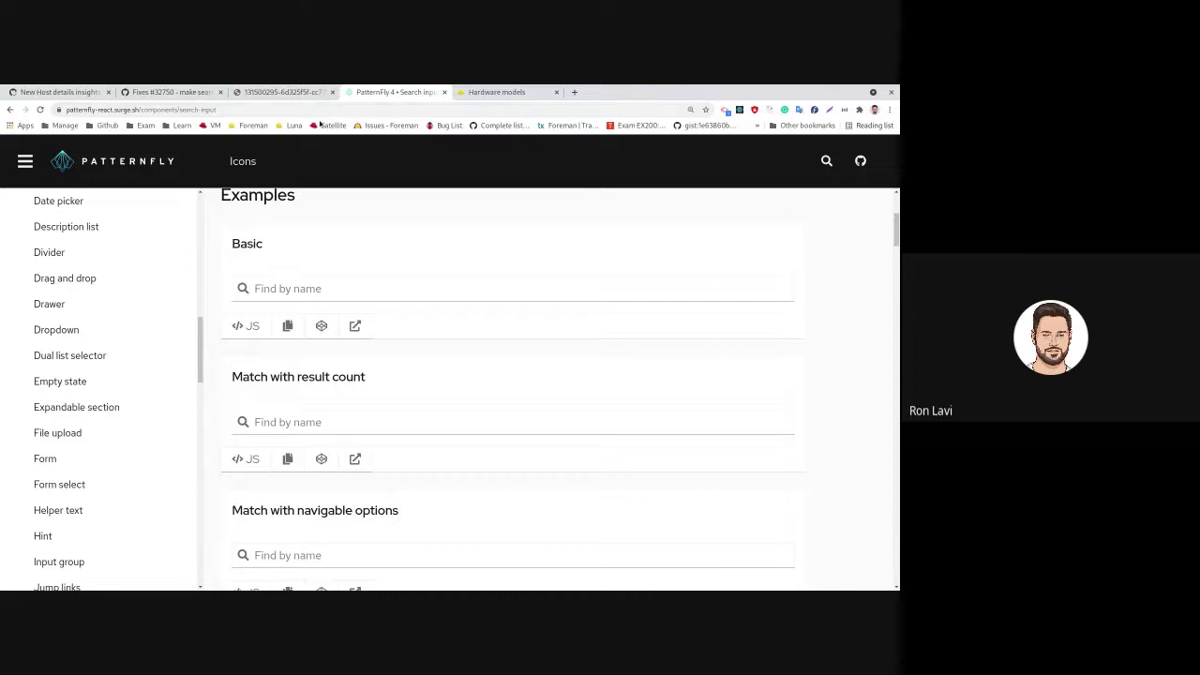
click(302, 98)
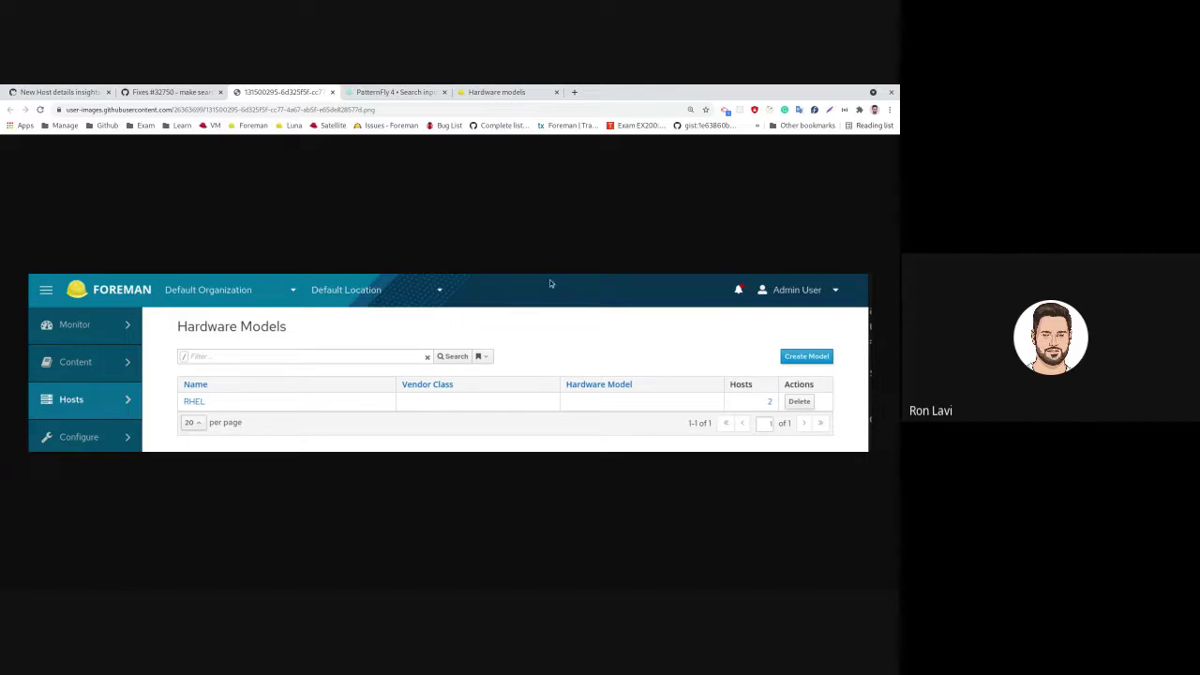
- Examine the search suggestions and the bookmark options of the redesigned search bar on Foreman's Hardware models page
click(495, 92)
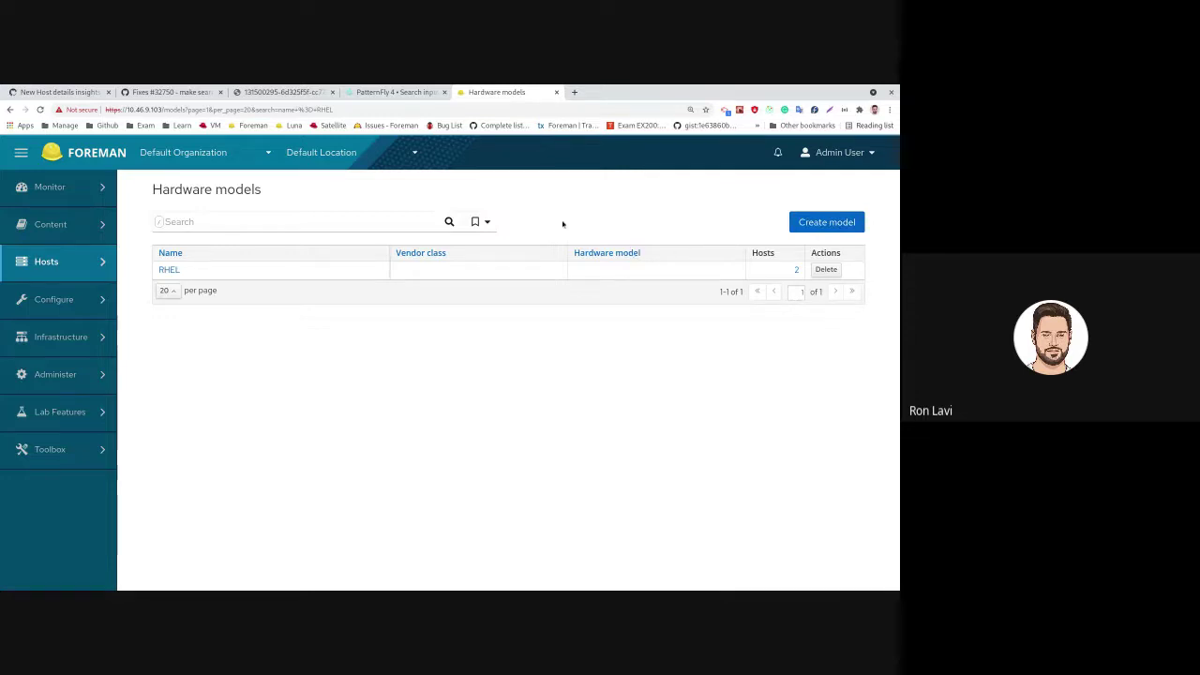
click(354, 221)
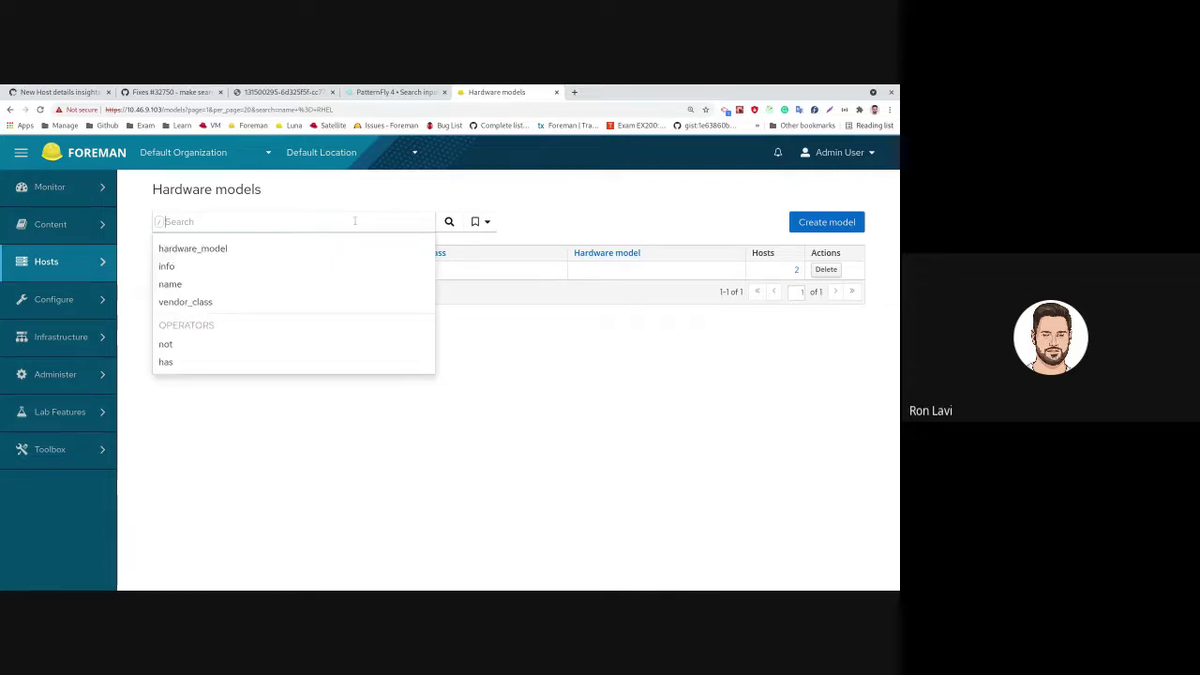
click(421, 190)
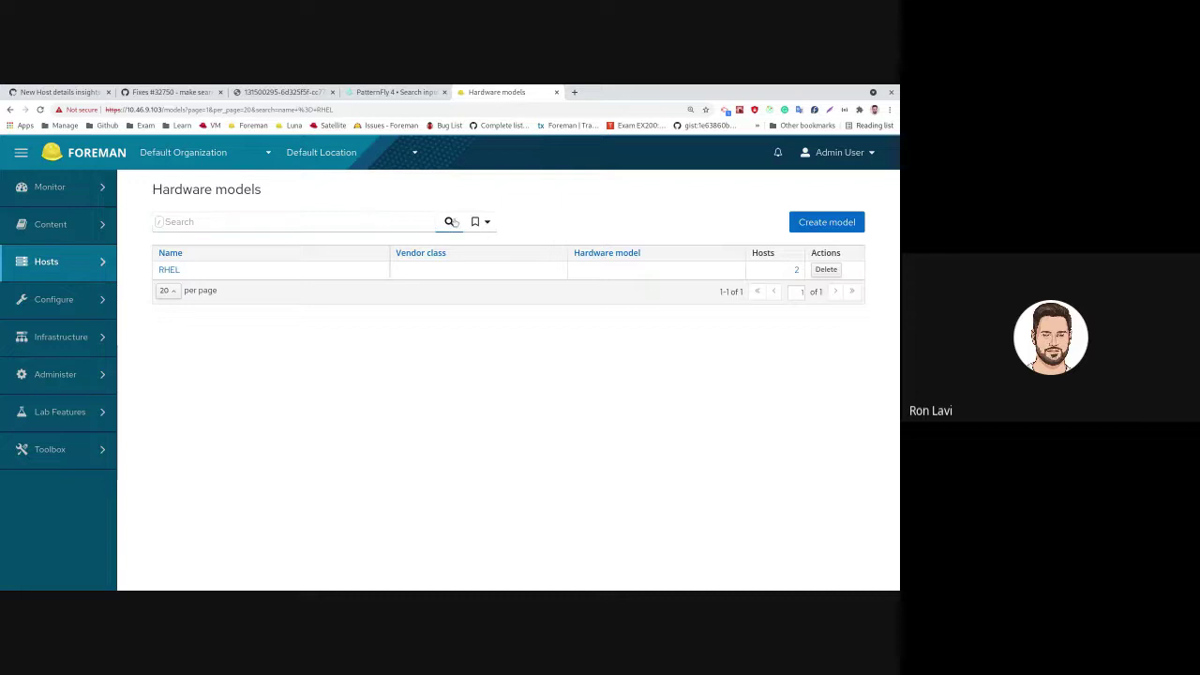
click(489, 224)
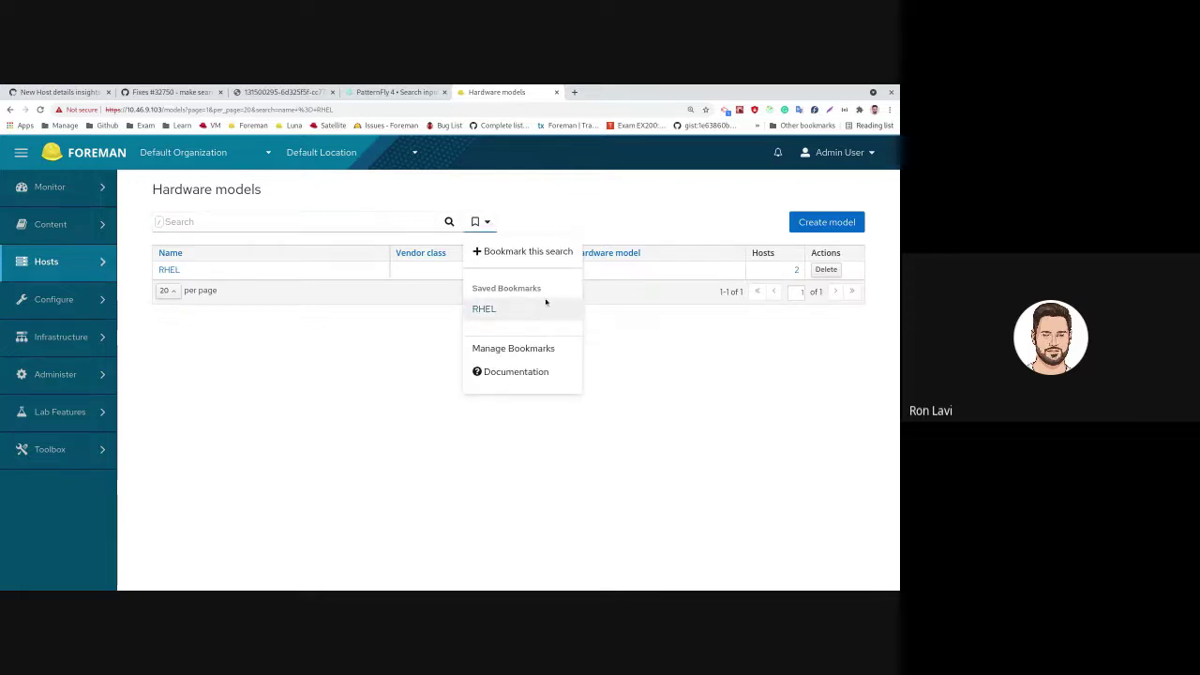
click(375, 222)
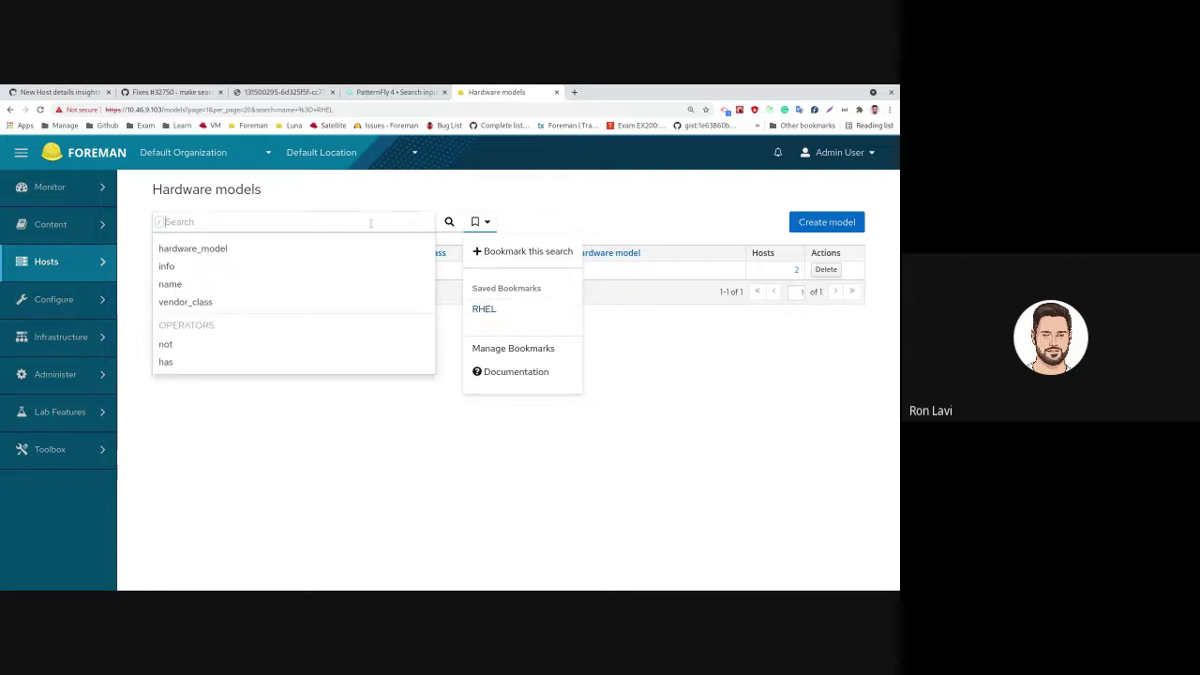
click(397, 202)
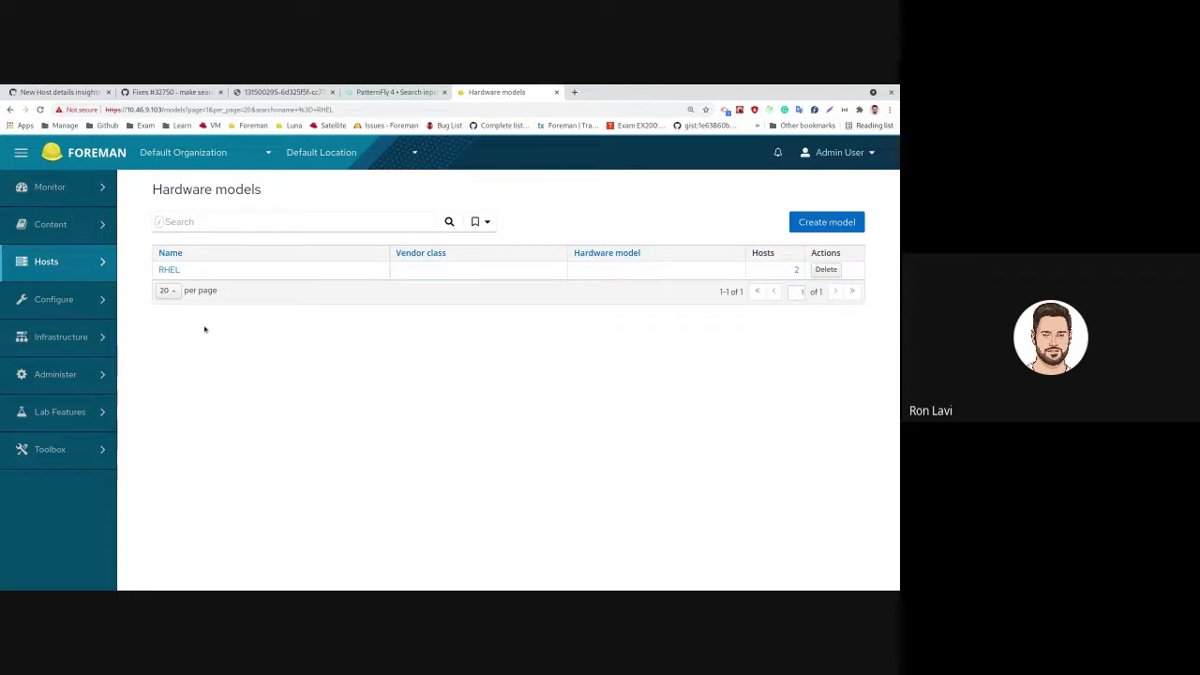
- Open the CentOS 7 host from the list of all hosts and show its Insights recommendations
mouse_move(74, 278)
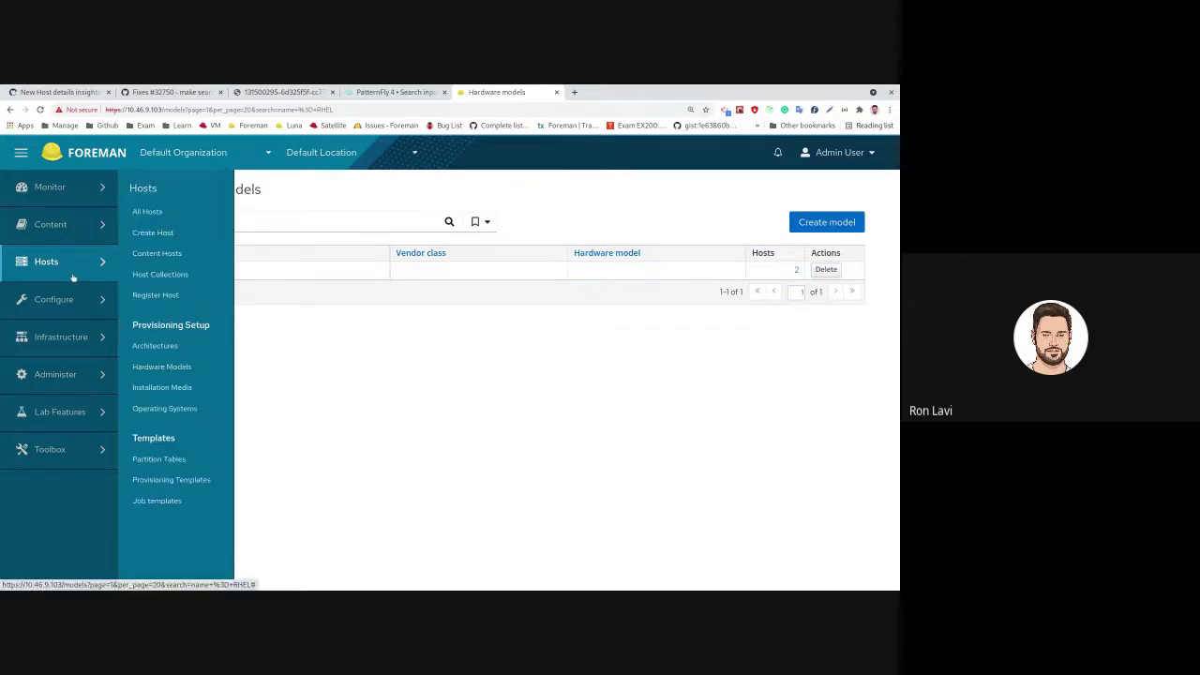
click(148, 212)
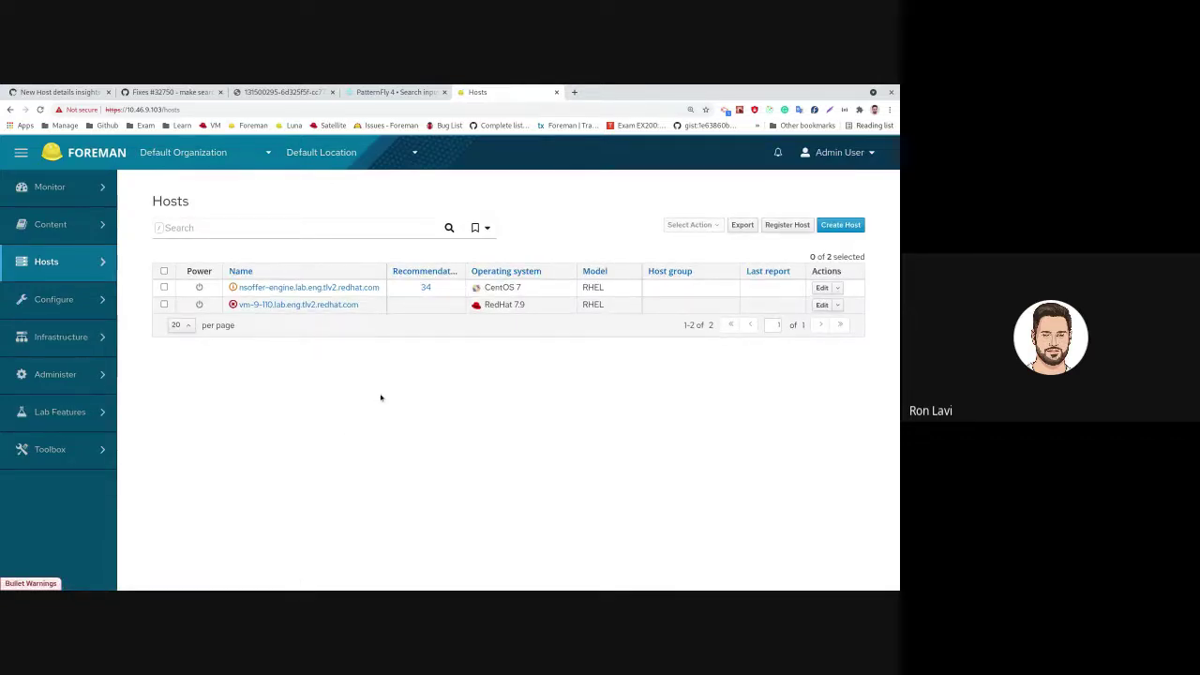
click(355, 290)
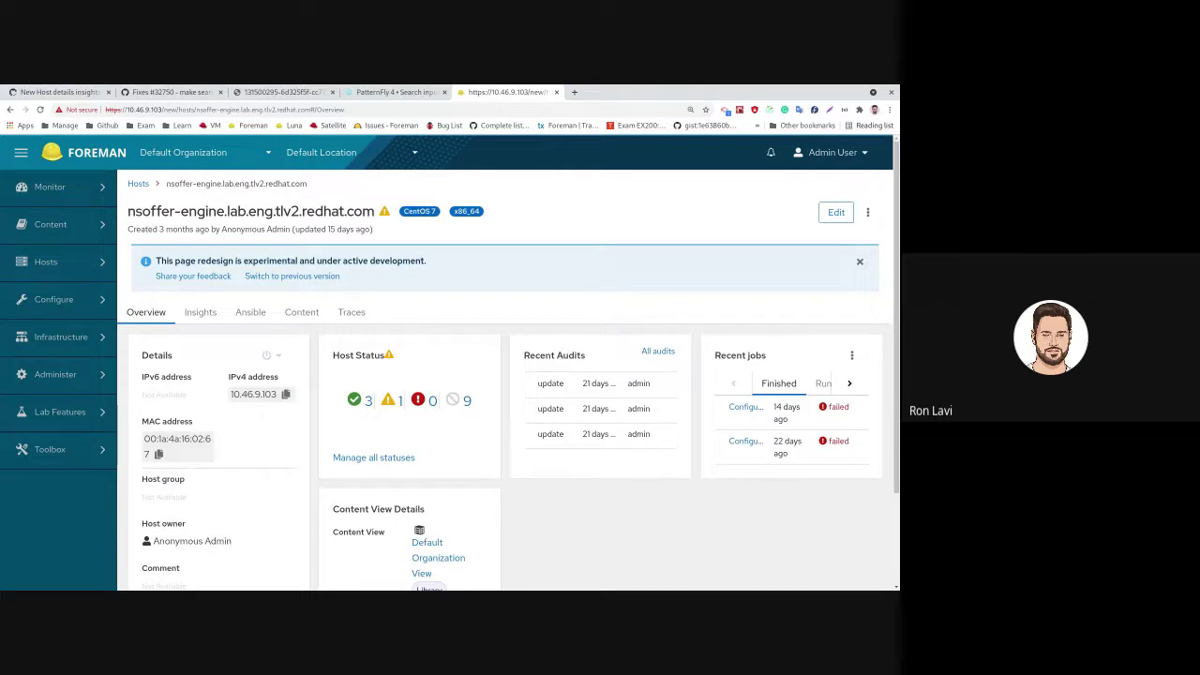
click(209, 314)
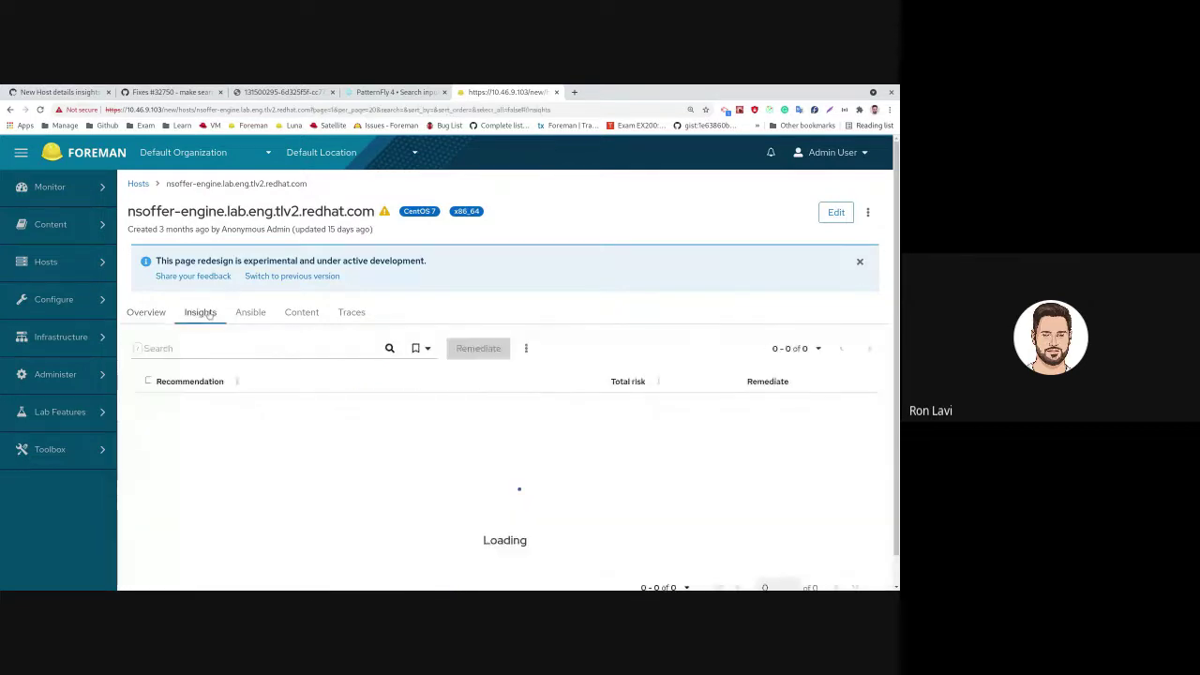
- Set the host's Insights recommendations list to 10 items per page and look through the entries
click(817, 348)
click(799, 398)
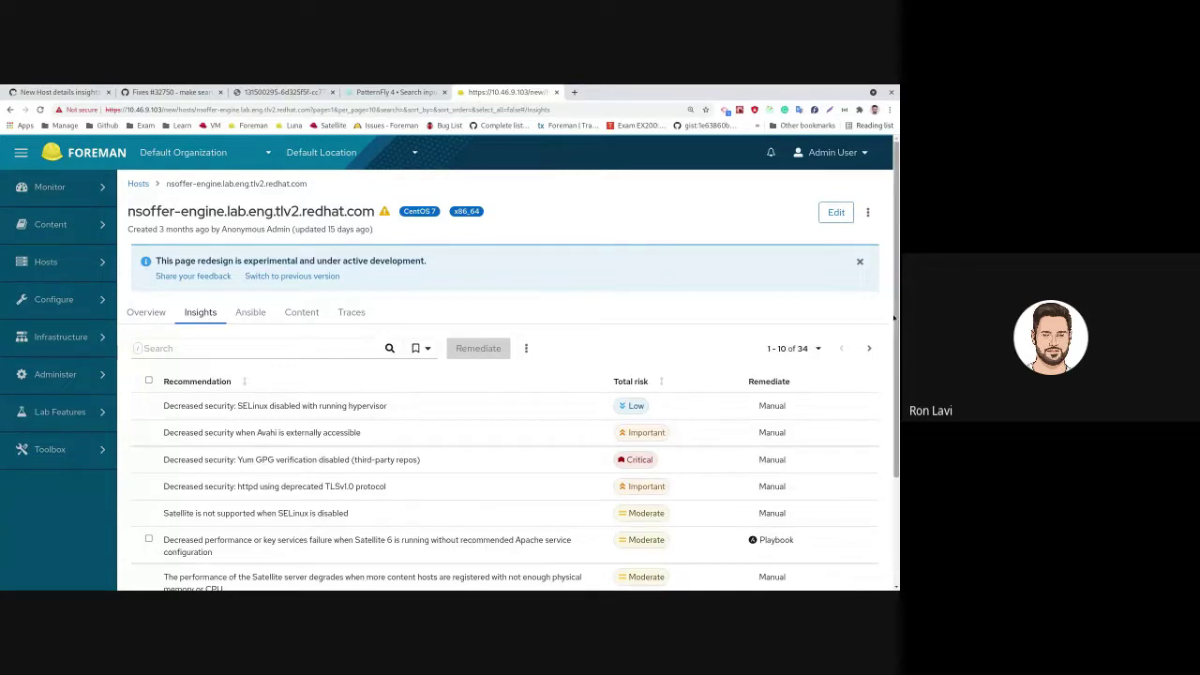
drag(898, 325, 897, 342)
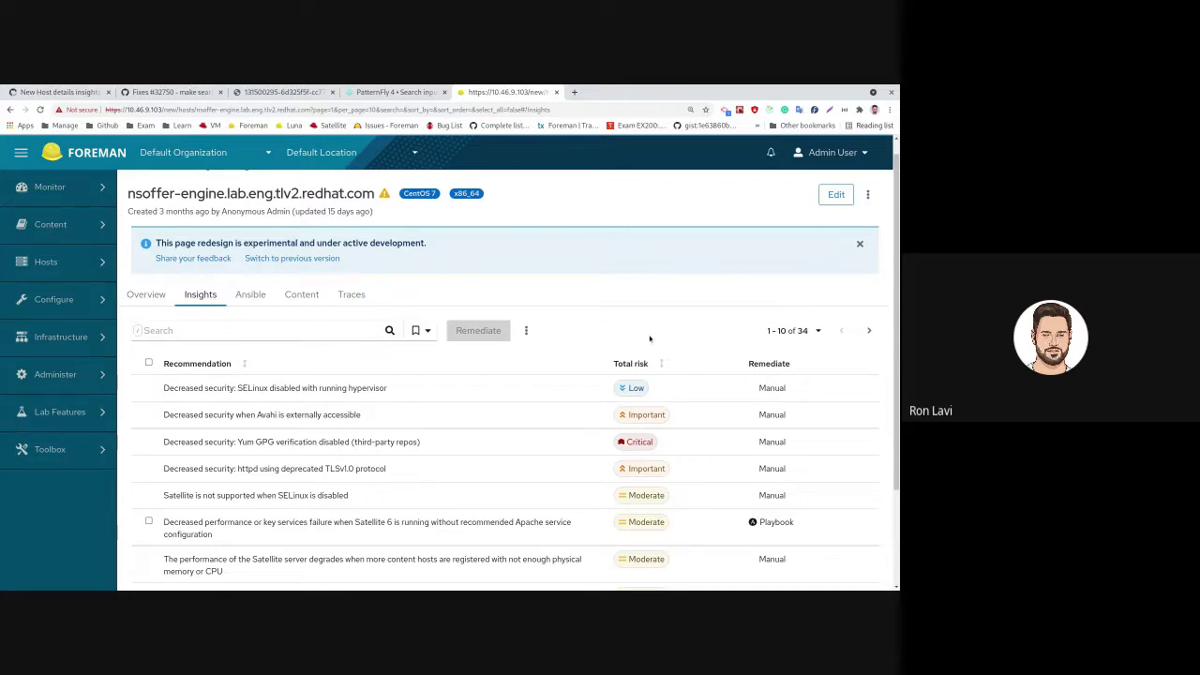
- Show the full list of the host's statuses from its overview, close it and return to the Insights recommendations
click(164, 294)
click(146, 294)
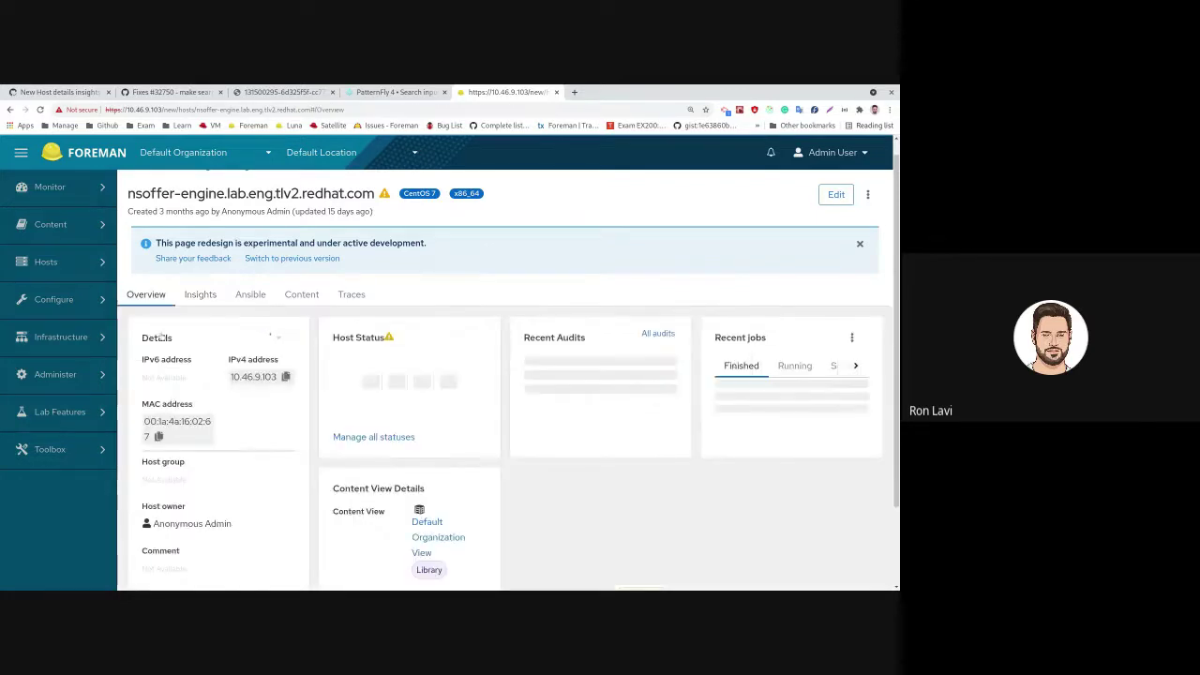
click(386, 440)
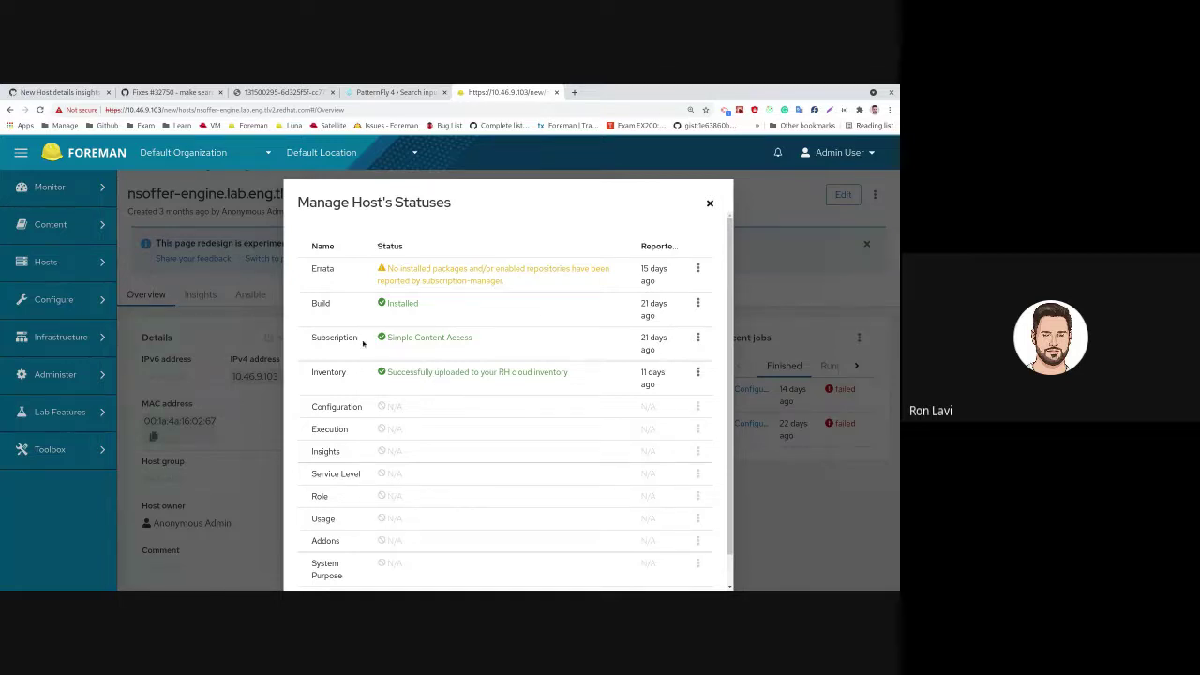
click(710, 202)
click(200, 294)
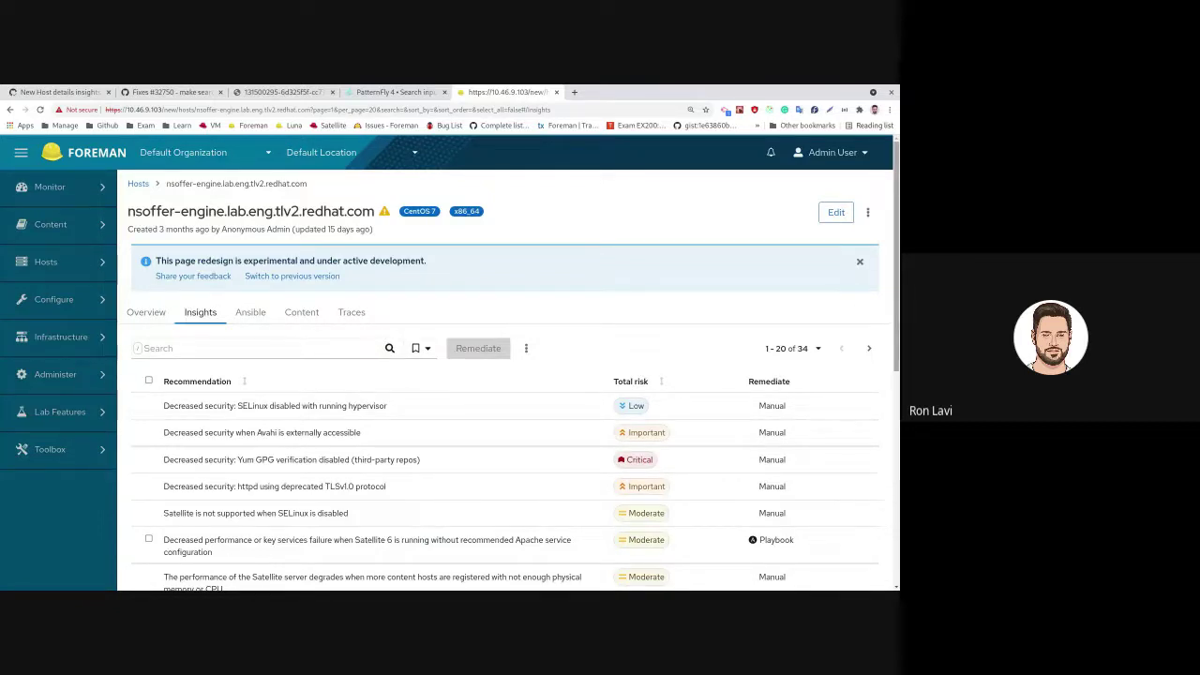
- Sort the host's Insights recommendations by total risk in descending order
scroll(896, 370, down, 2)
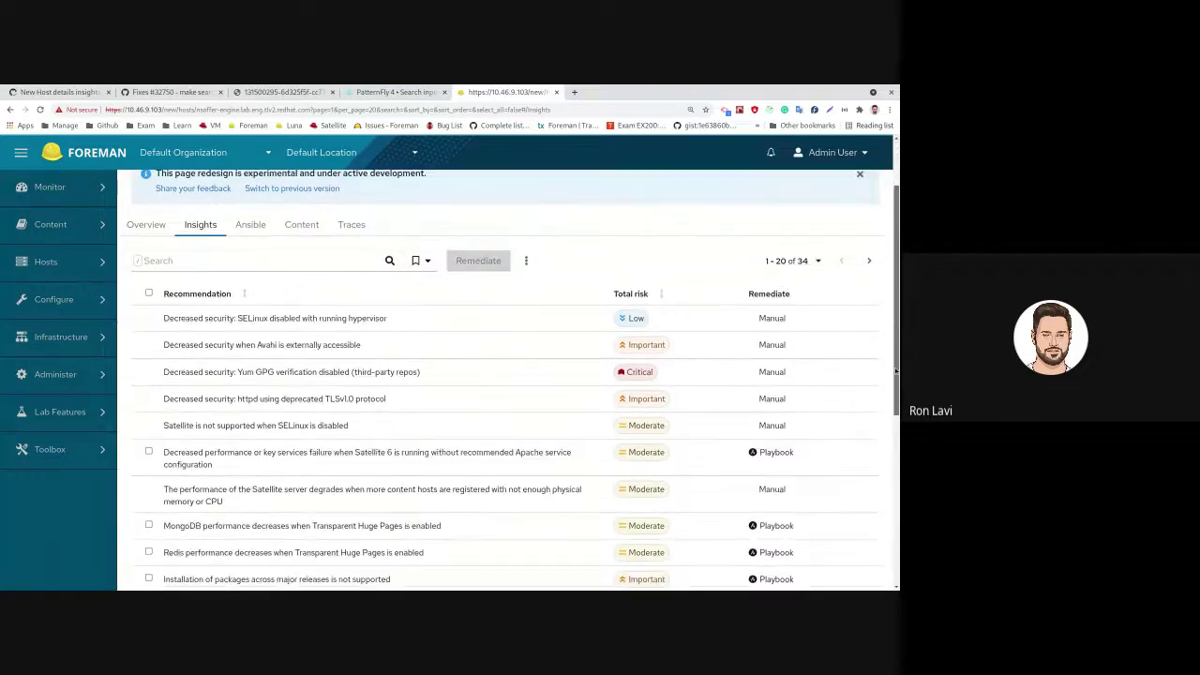
scroll(896, 370, down, 1)
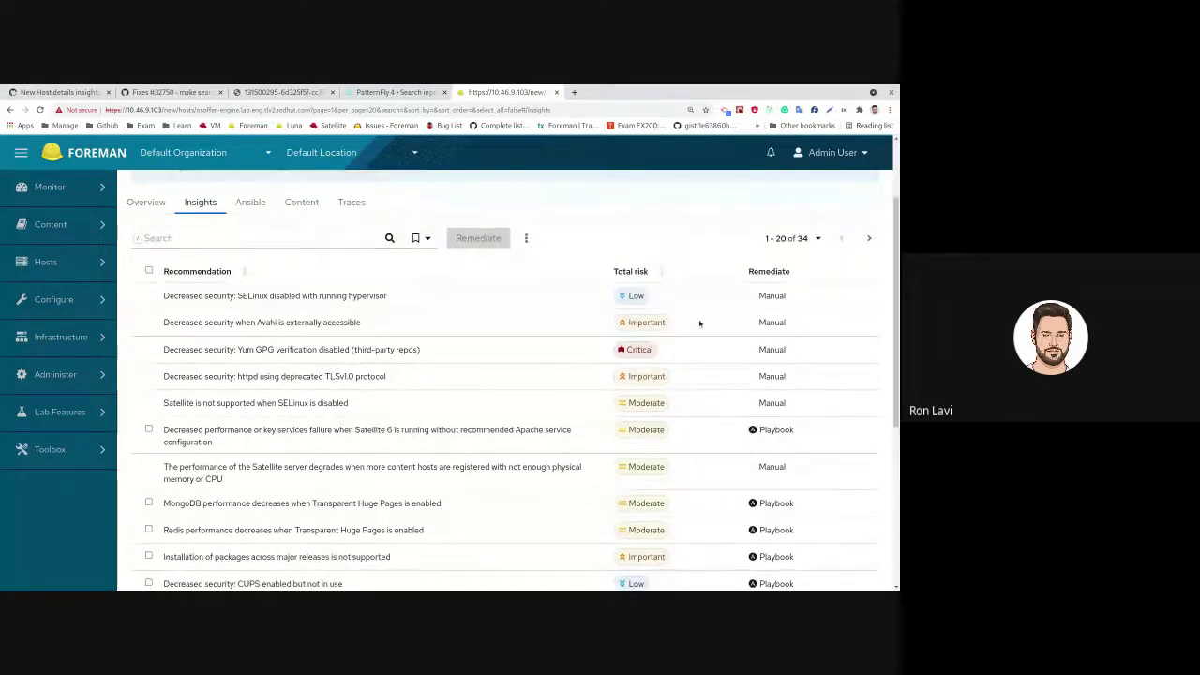
click(661, 271)
click(661, 271)
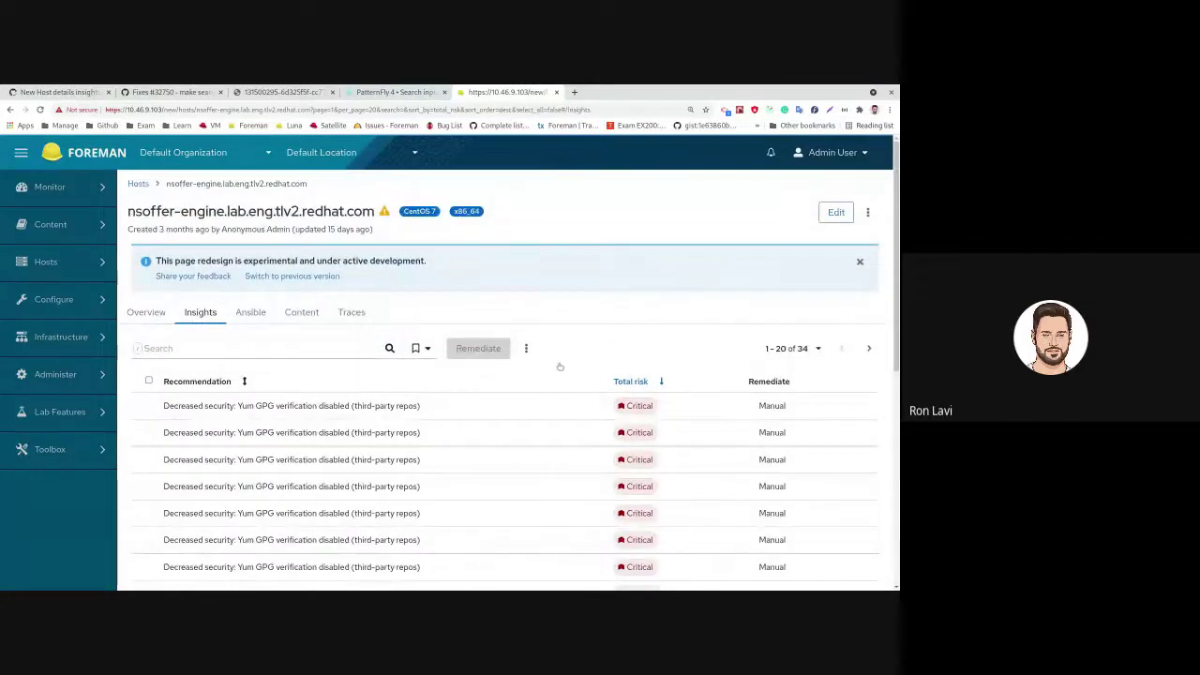
- Select the recommendations about package installation across major releases and about network connections hanging from insufficient TCP fragmentation memory
drag(894, 271, 894, 378)
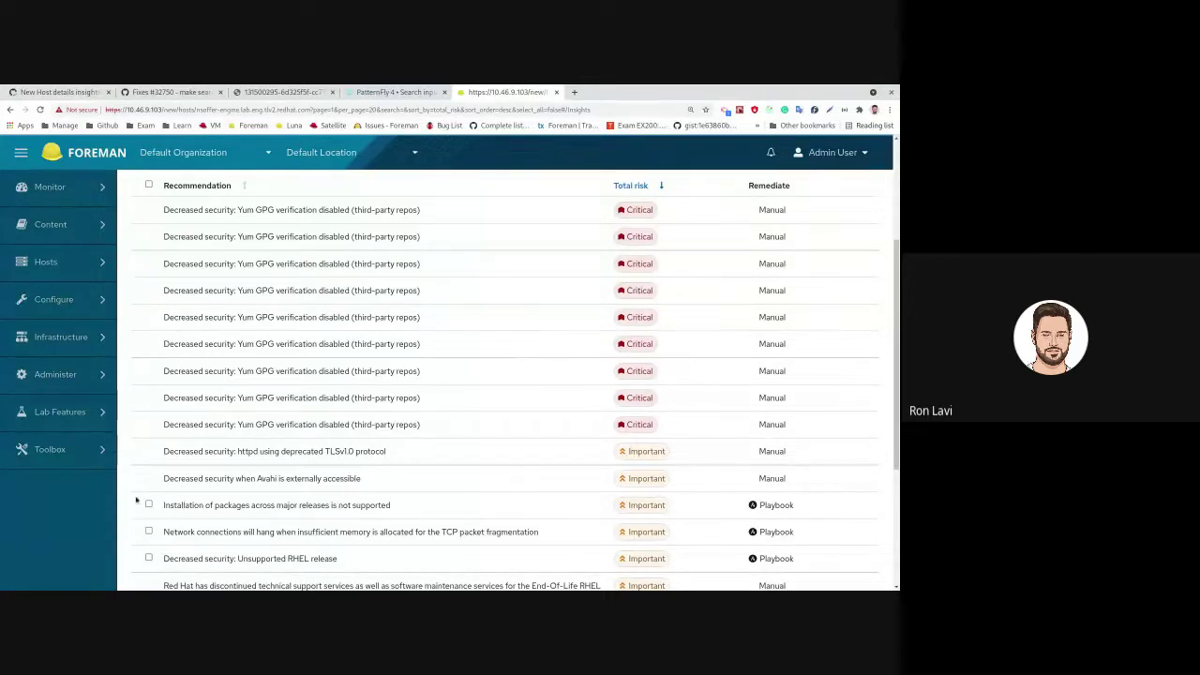
click(148, 504)
click(148, 530)
scroll(856, 409, up, 5)
mouse_move(12, 361)
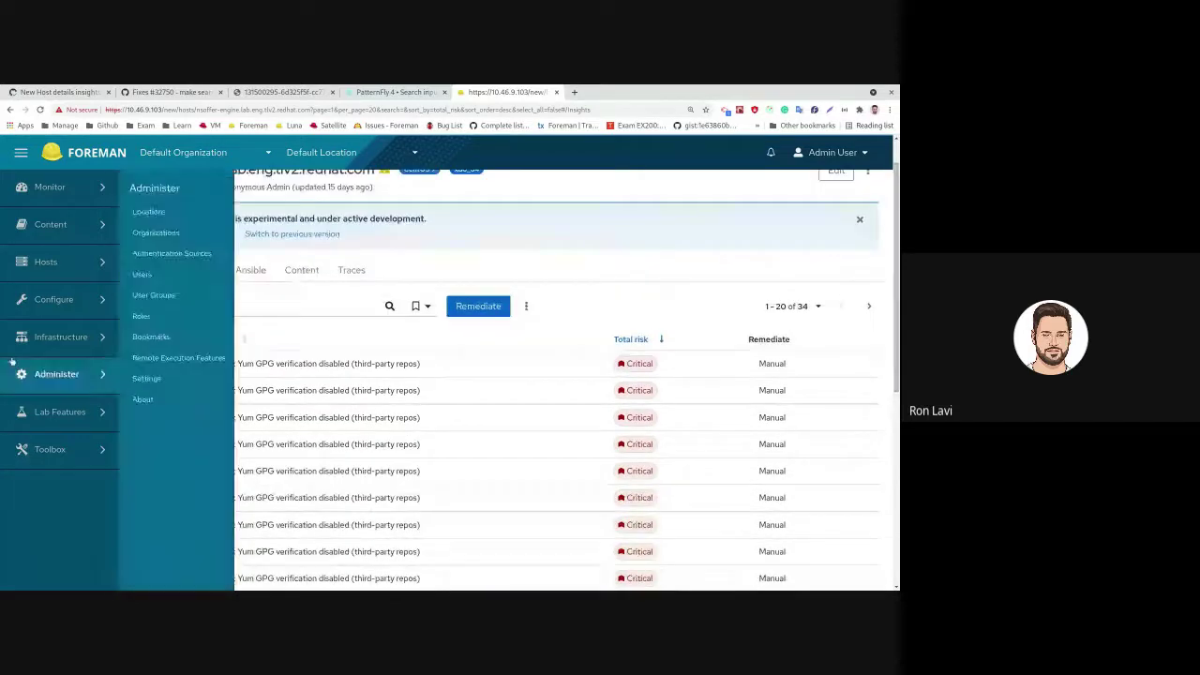
- Sort the list by recommendation name in ascending order and select the recommendations from all pages
click(240, 339)
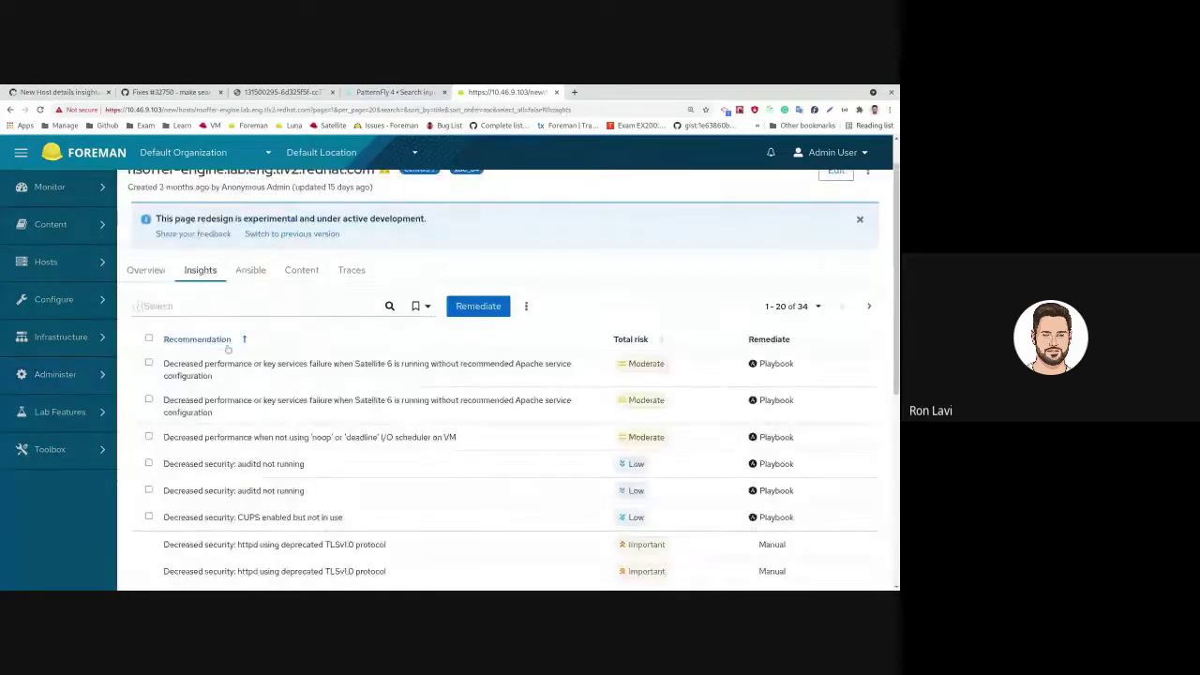
click(149, 339)
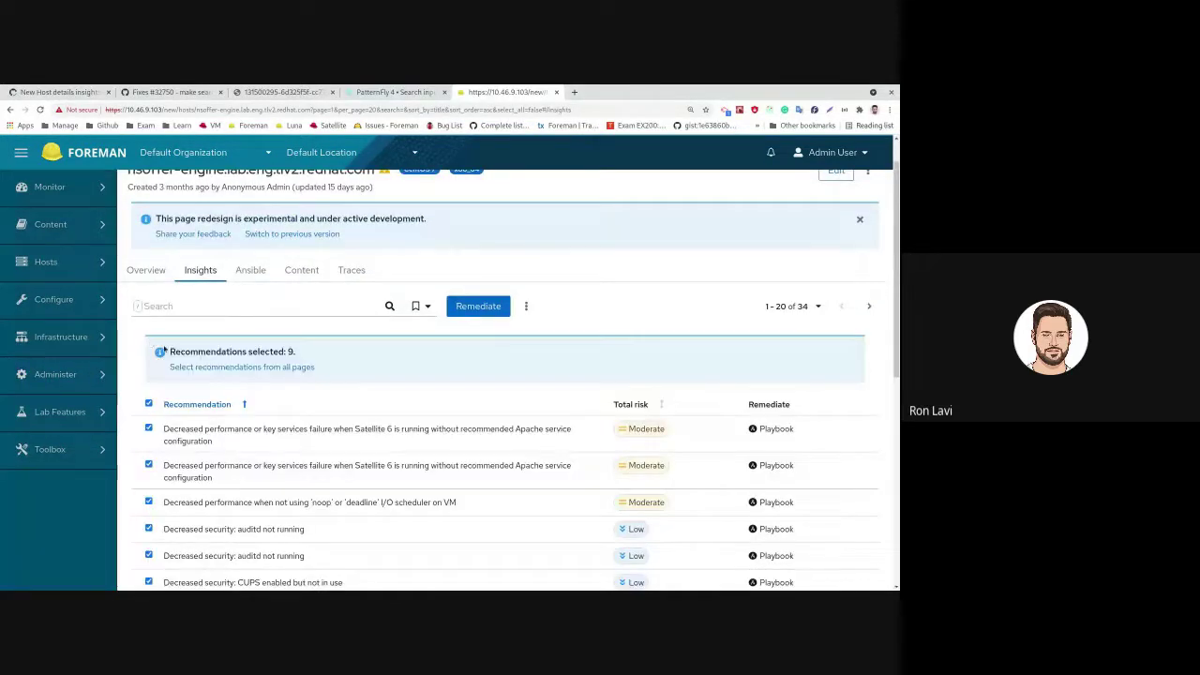
mouse_move(60, 412)
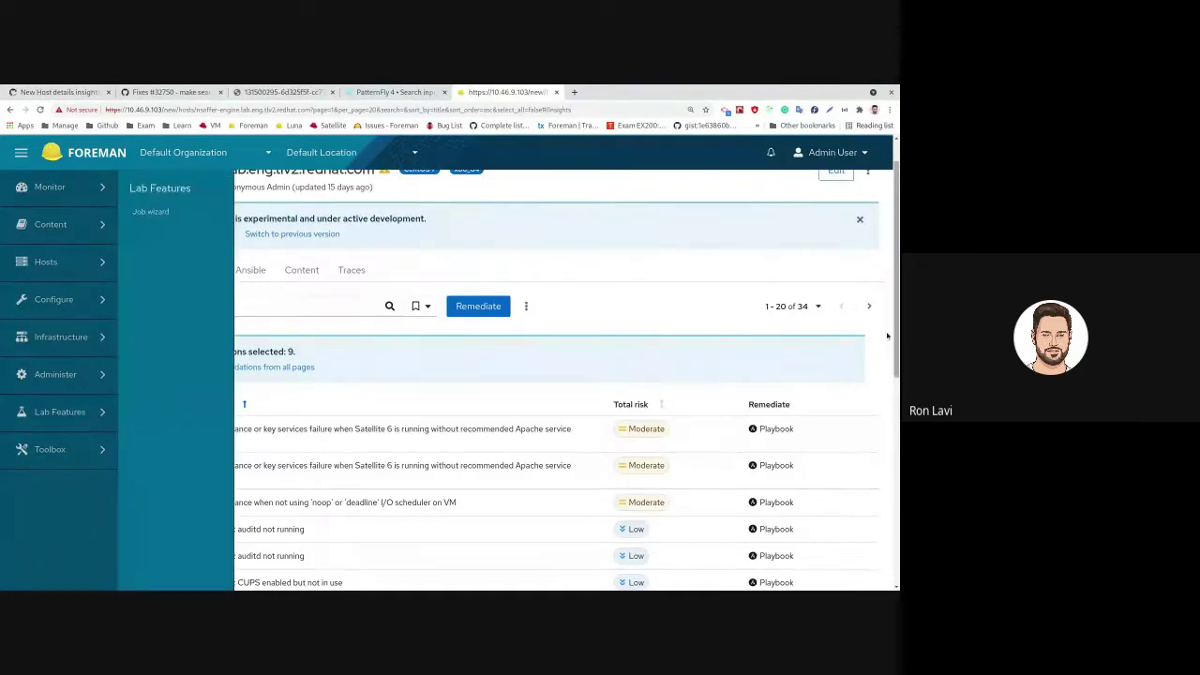
drag(896, 360, 897, 441)
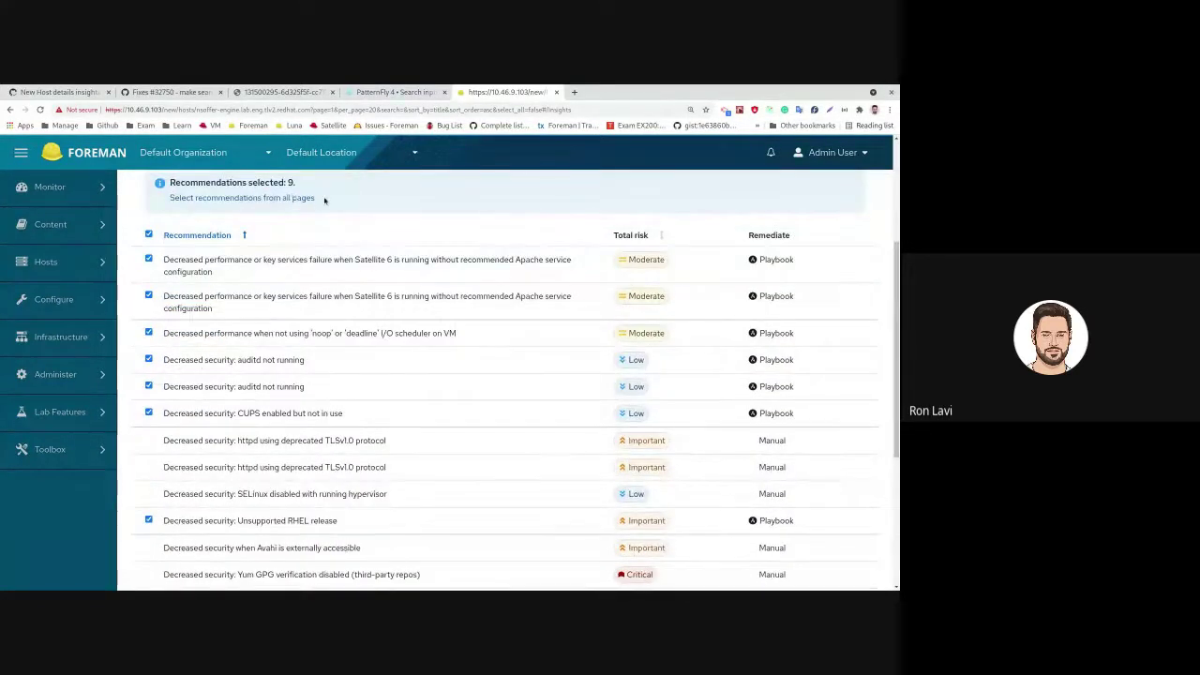
click(268, 199)
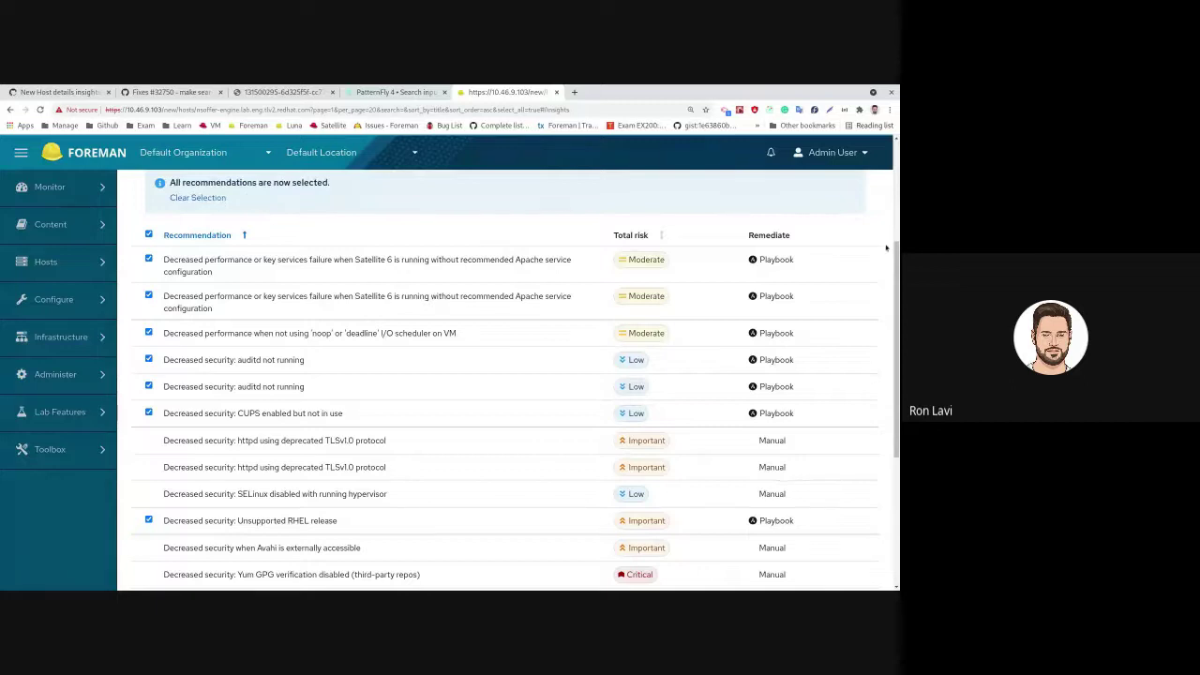
- Open the remediation summary for the selected recommendations and look through the proposed resolutions
mouse_move(896, 276)
mouse_down()
mouse_move(898, 405)
mouse_move(874, 264)
mouse_up()
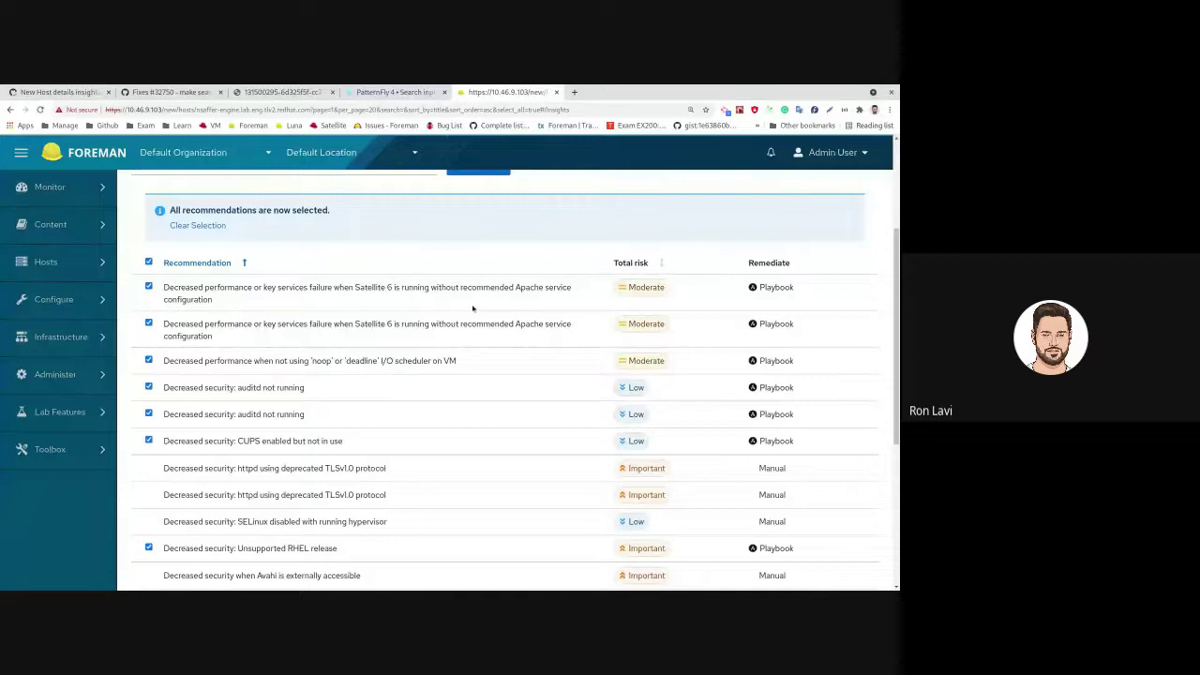
drag(897, 297, 897, 278)
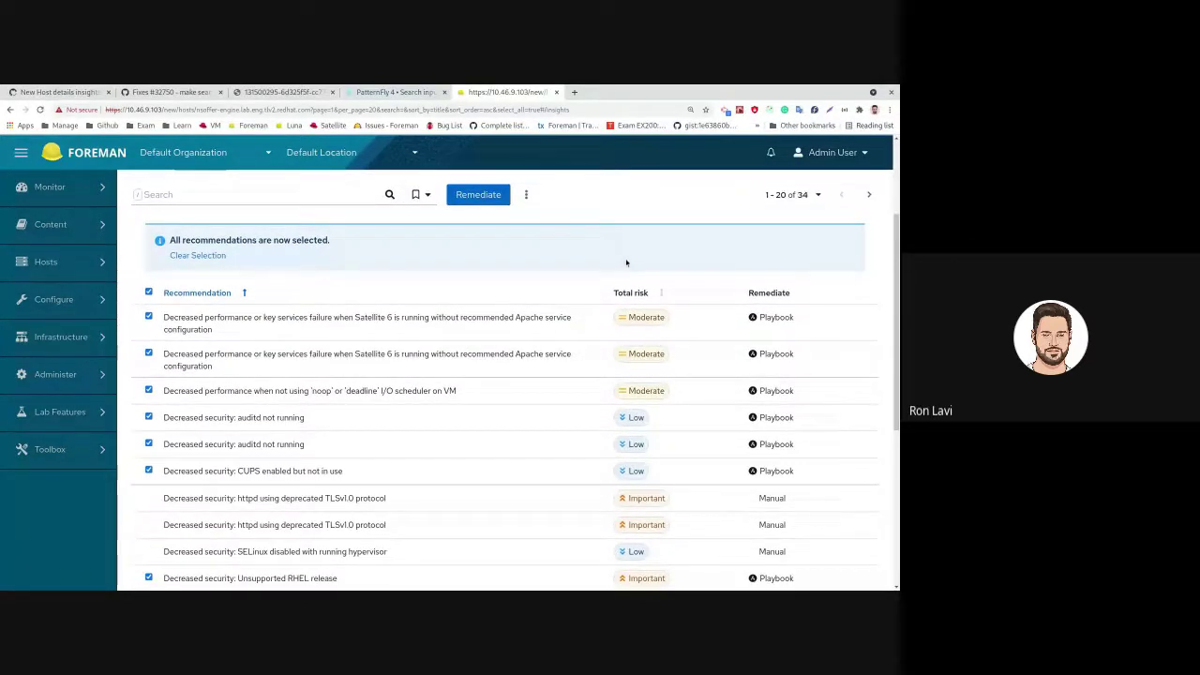
scroll(713, 221, up, 1)
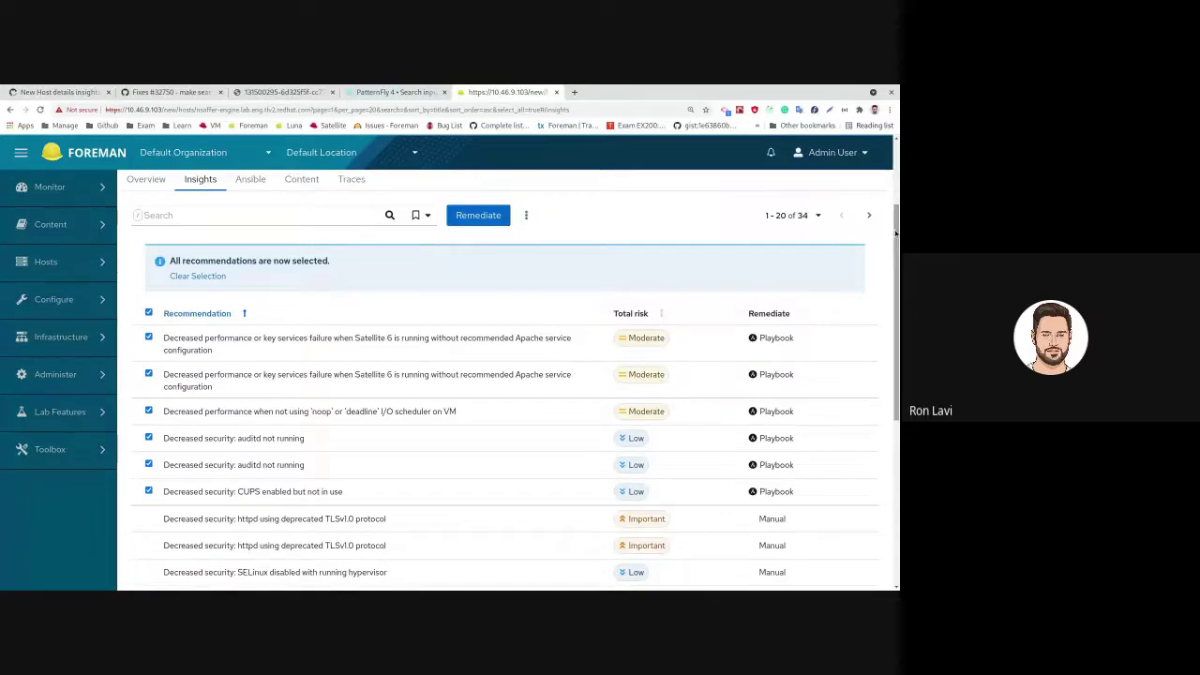
click(479, 218)
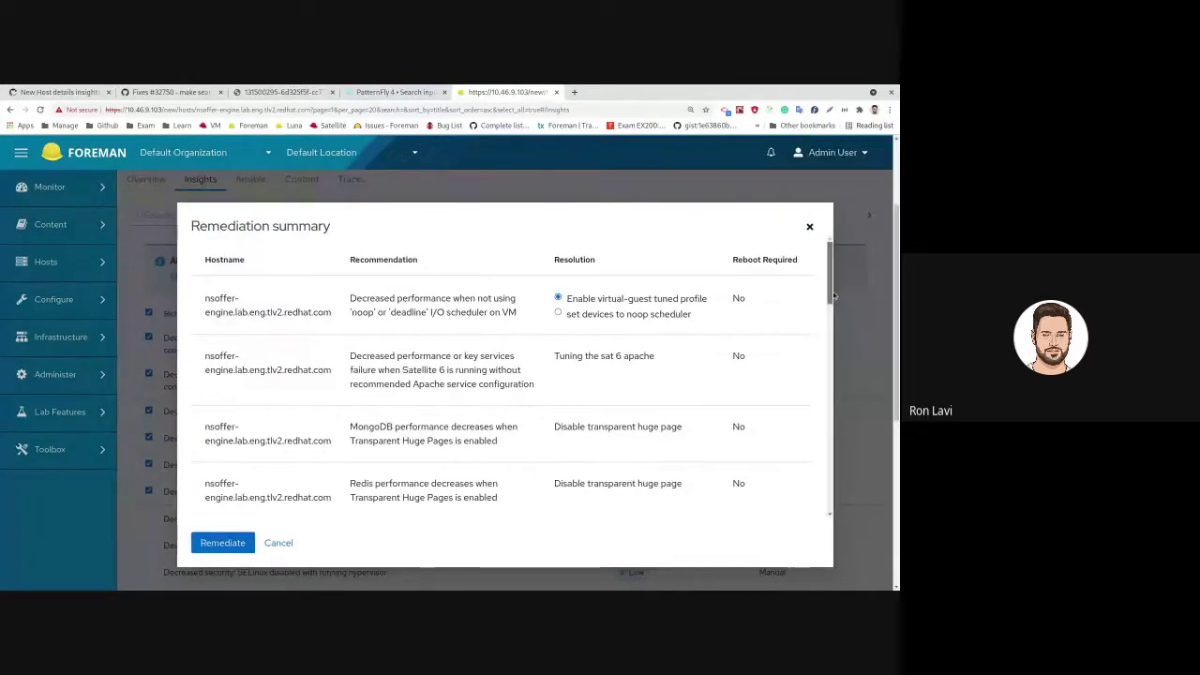
scroll(834, 297, down, 1)
scroll(830, 286, down, 1)
scroll(829, 286, up, 2)
- Choose "set devices to noop scheduler" for the I/O scheduler recommendation and proceed with the remediation to the job invocation form
click(610, 314)
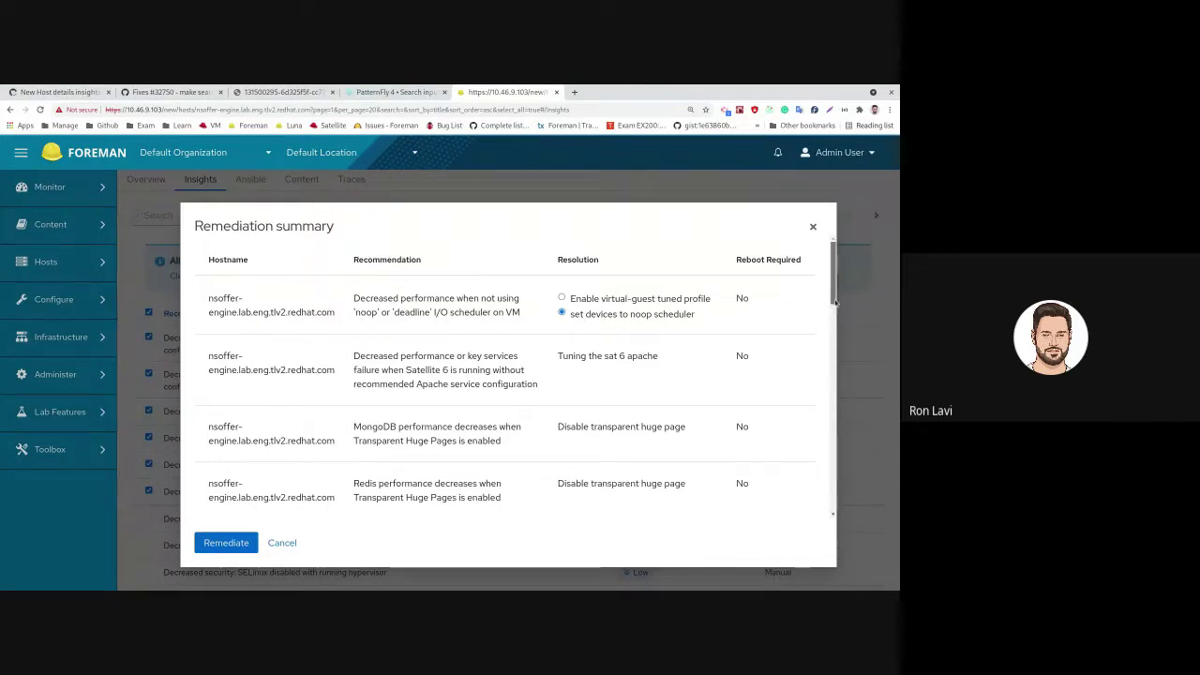
drag(835, 302, 813, 526)
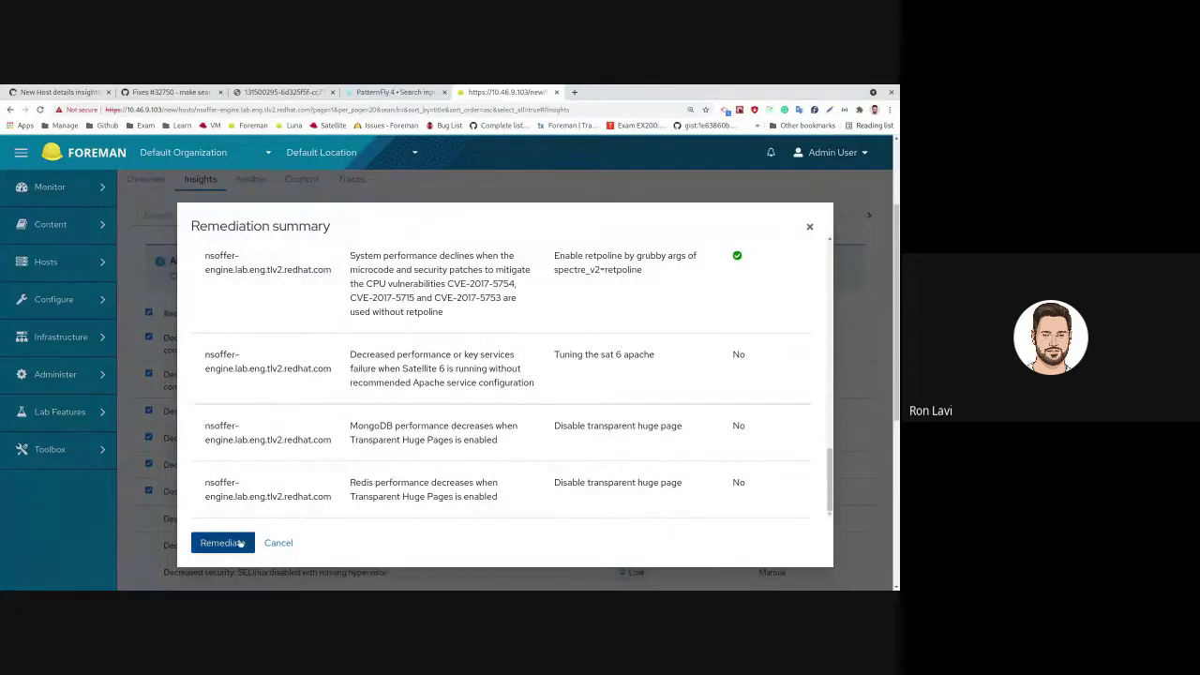
click(240, 543)
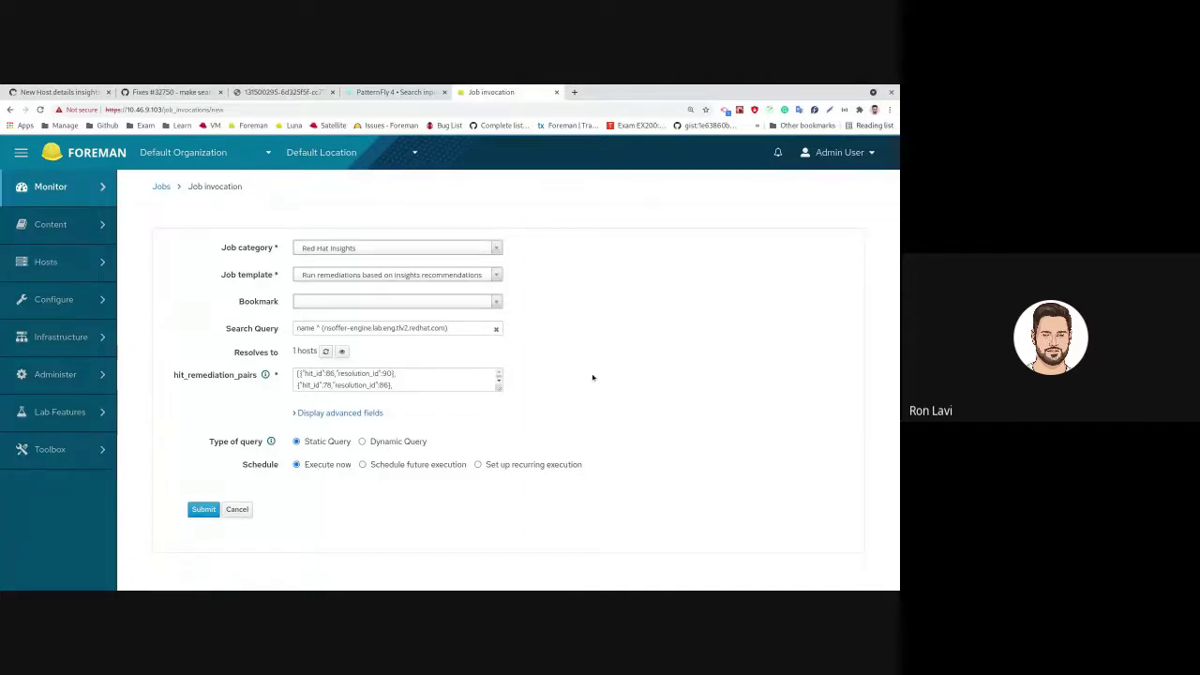
- Open the experimental Job wizard and view its Target hosts and inputs and Category and Template steps
mouse_move(112, 430)
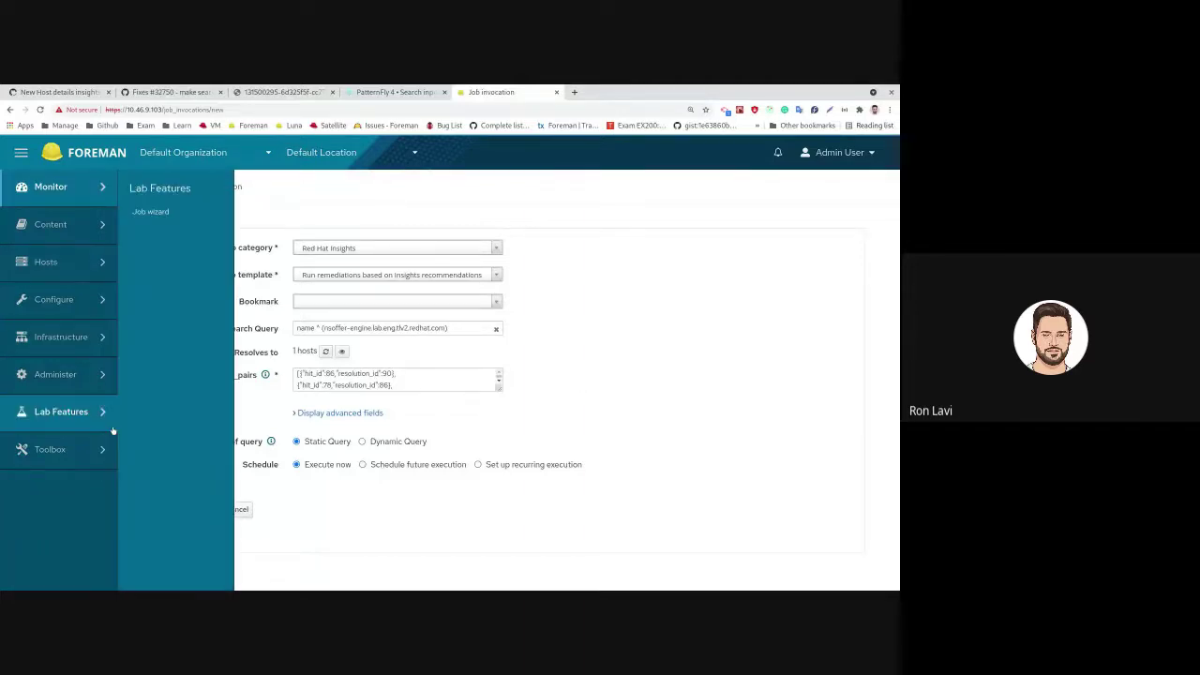
click(157, 212)
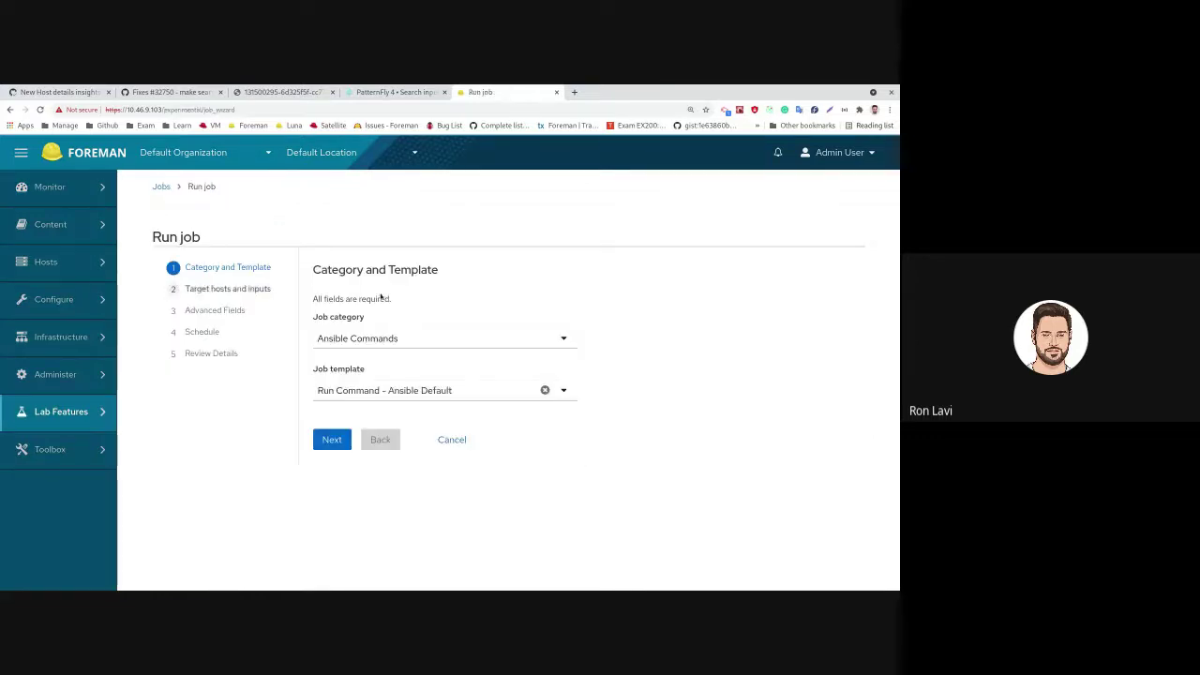
click(203, 290)
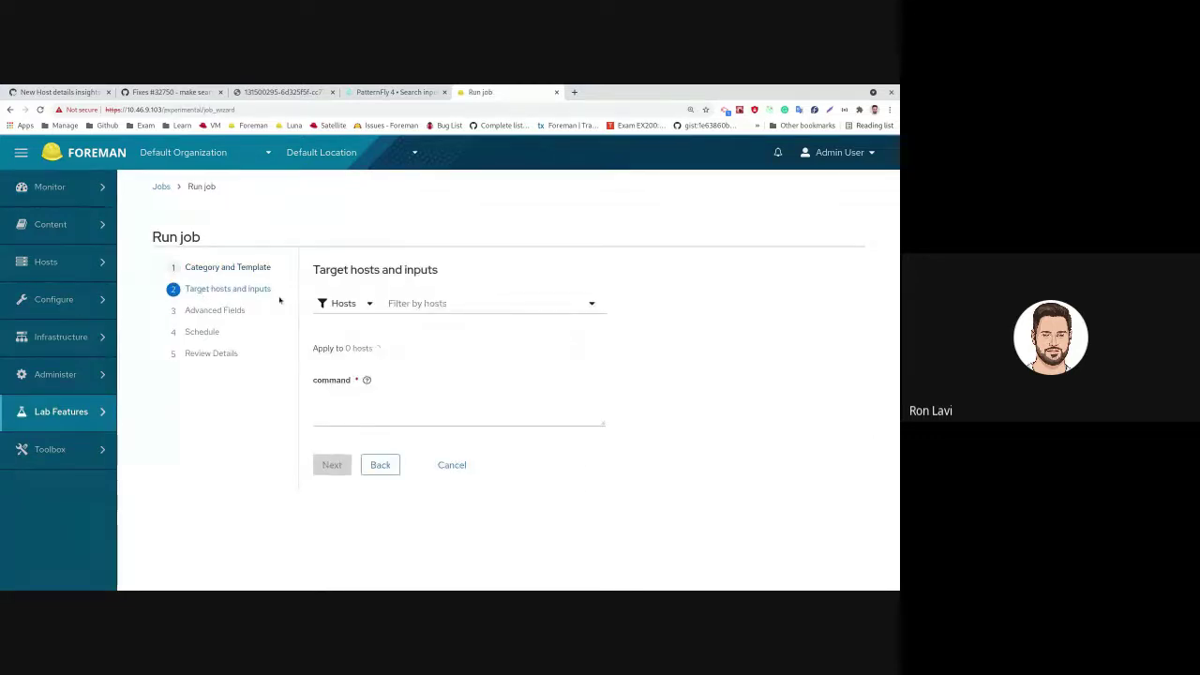
click(229, 269)
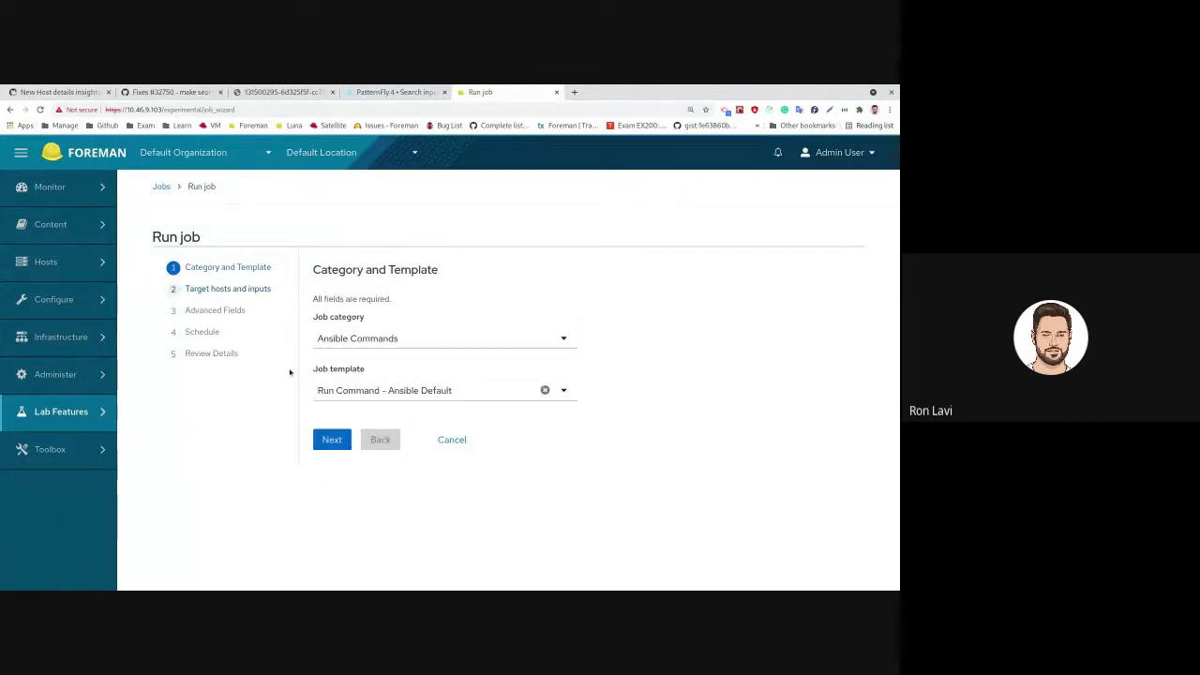
- Go back to the host's Insights recommendations and examine the list and the parameters in the page address
click(11, 110)
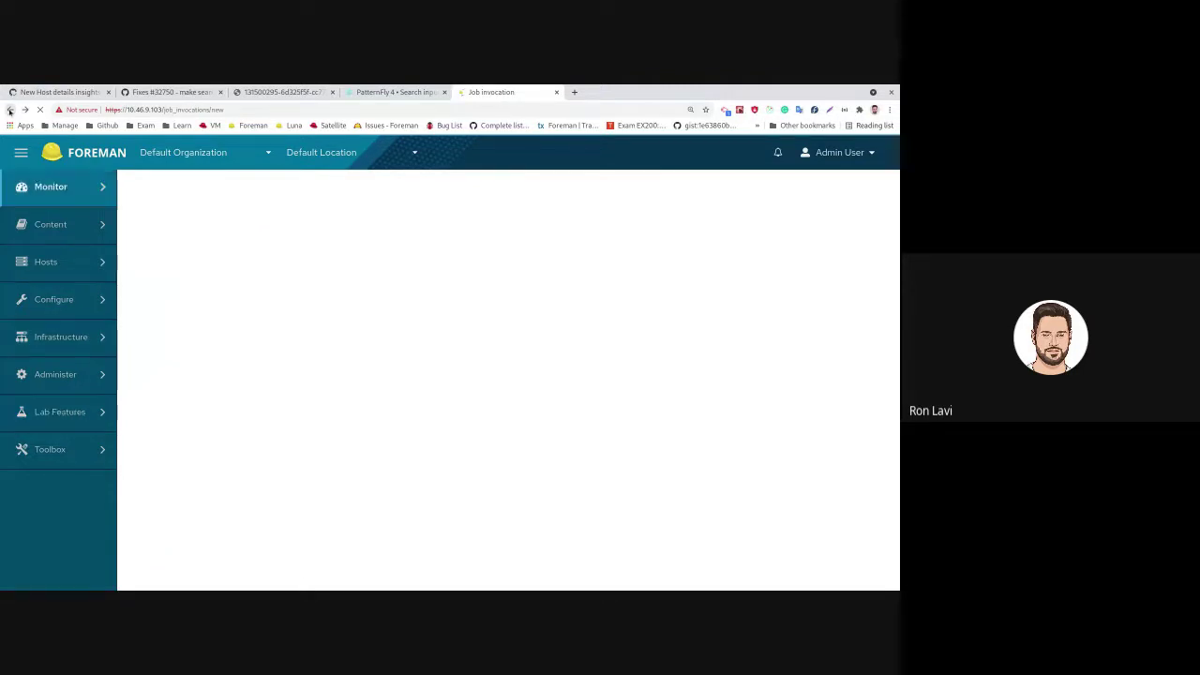
click(9, 109)
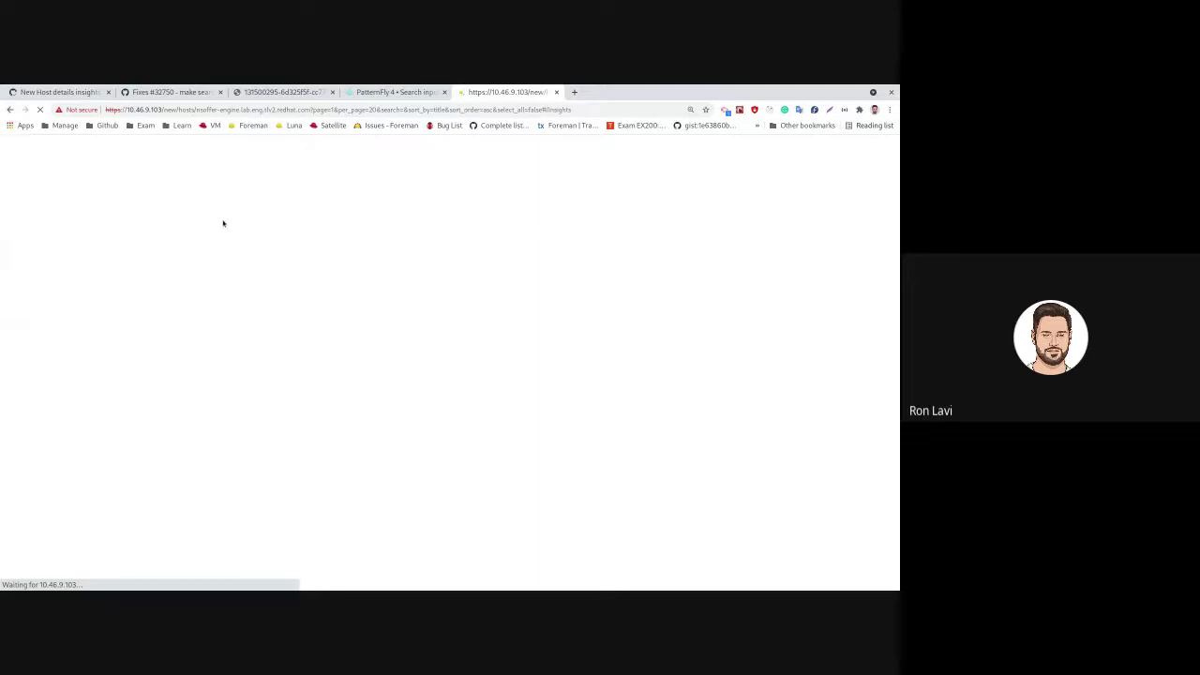
scroll(354, 319, down, 3)
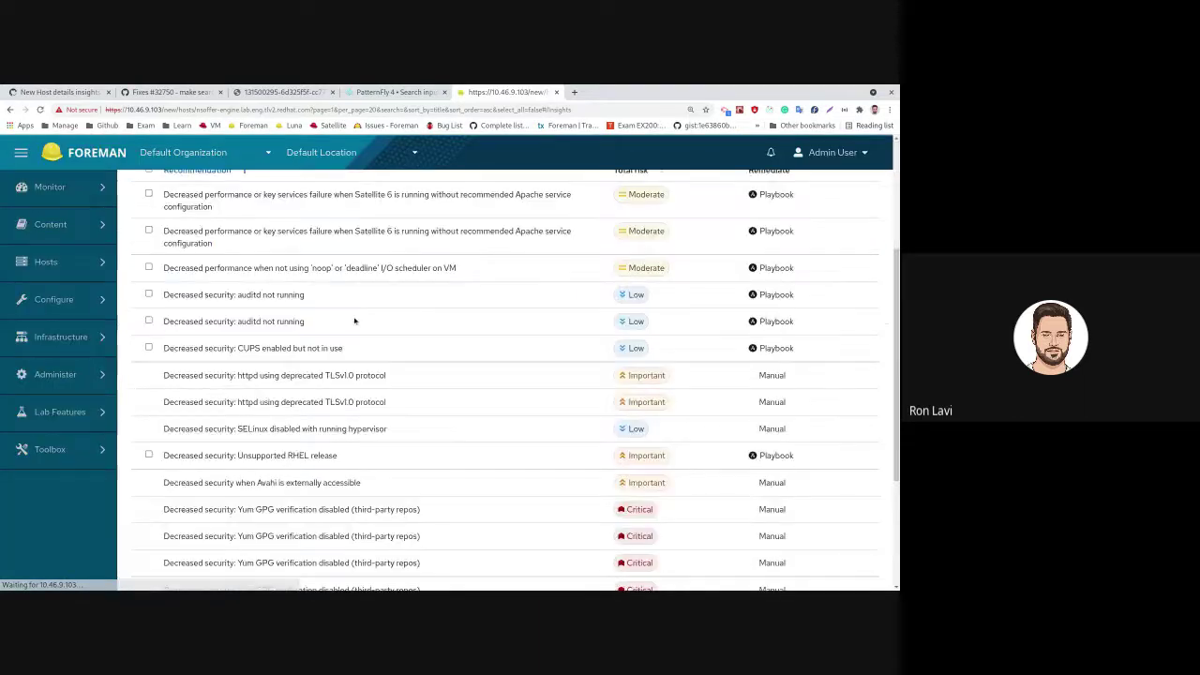
scroll(893, 325, up, 2)
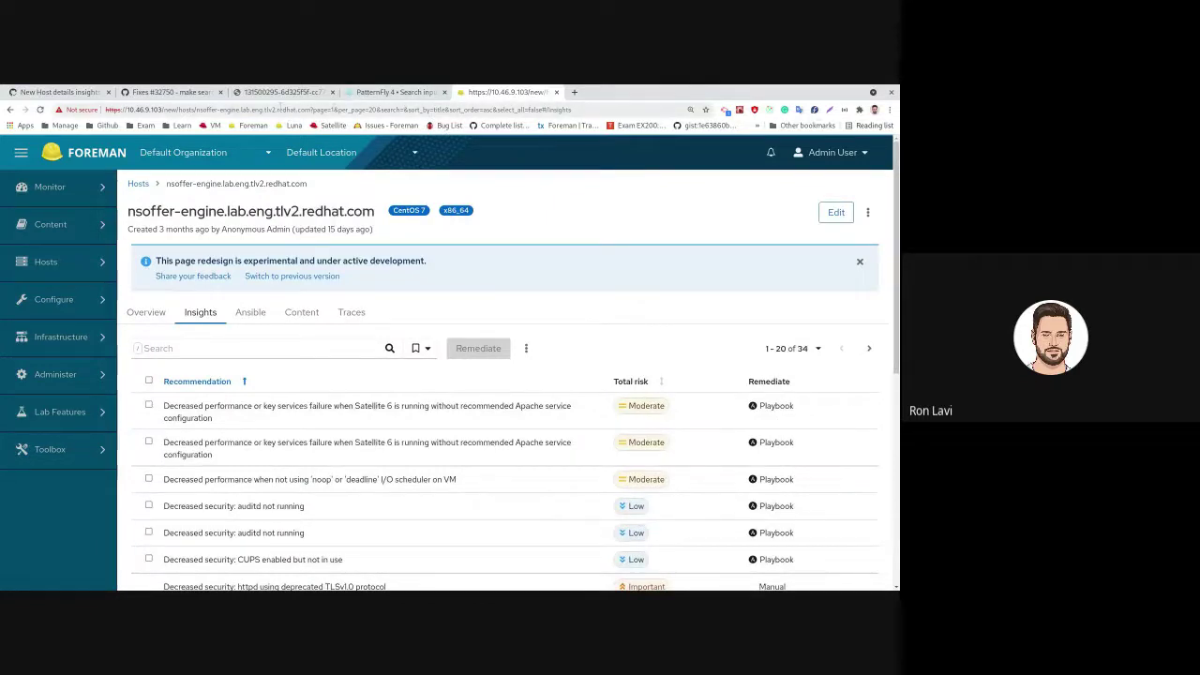
click(222, 110)
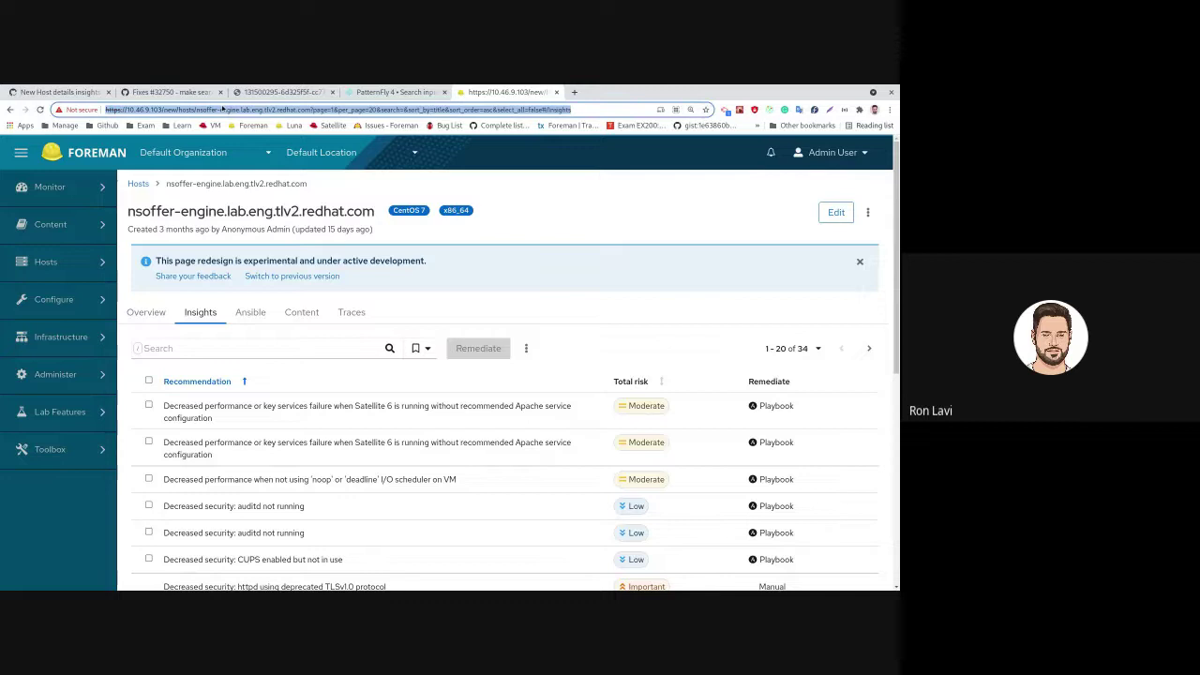
click(294, 109)
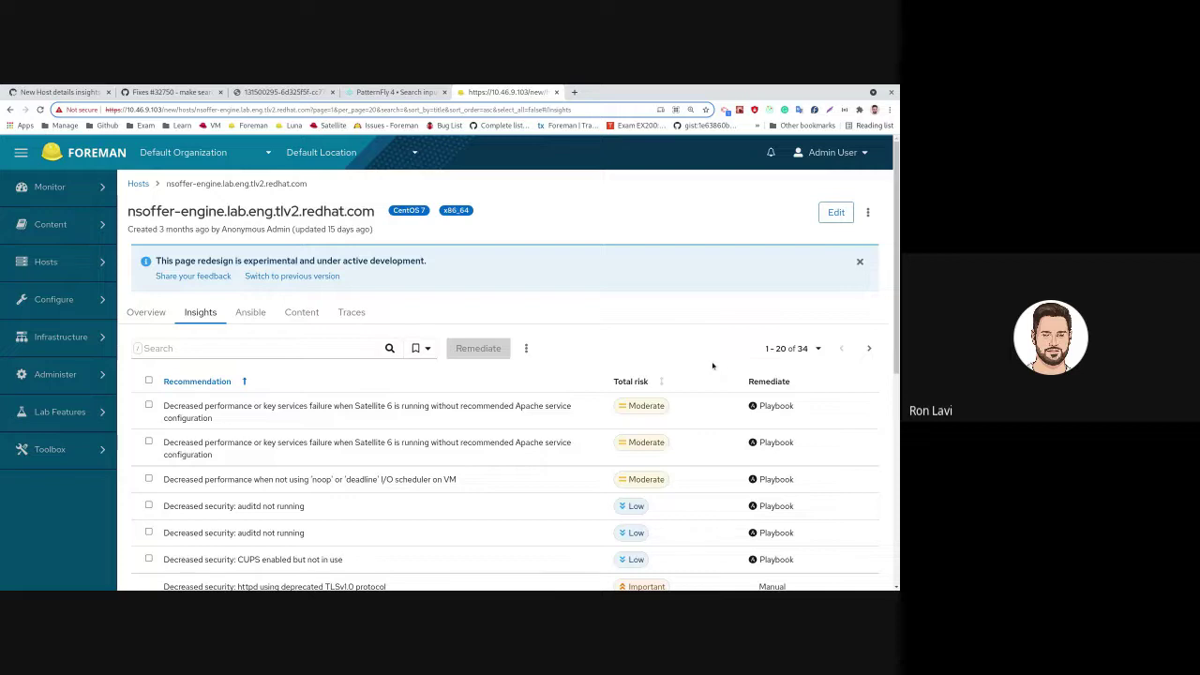
- Open the general Red Hat Insights page from the host's recommendations list and go back
click(527, 350)
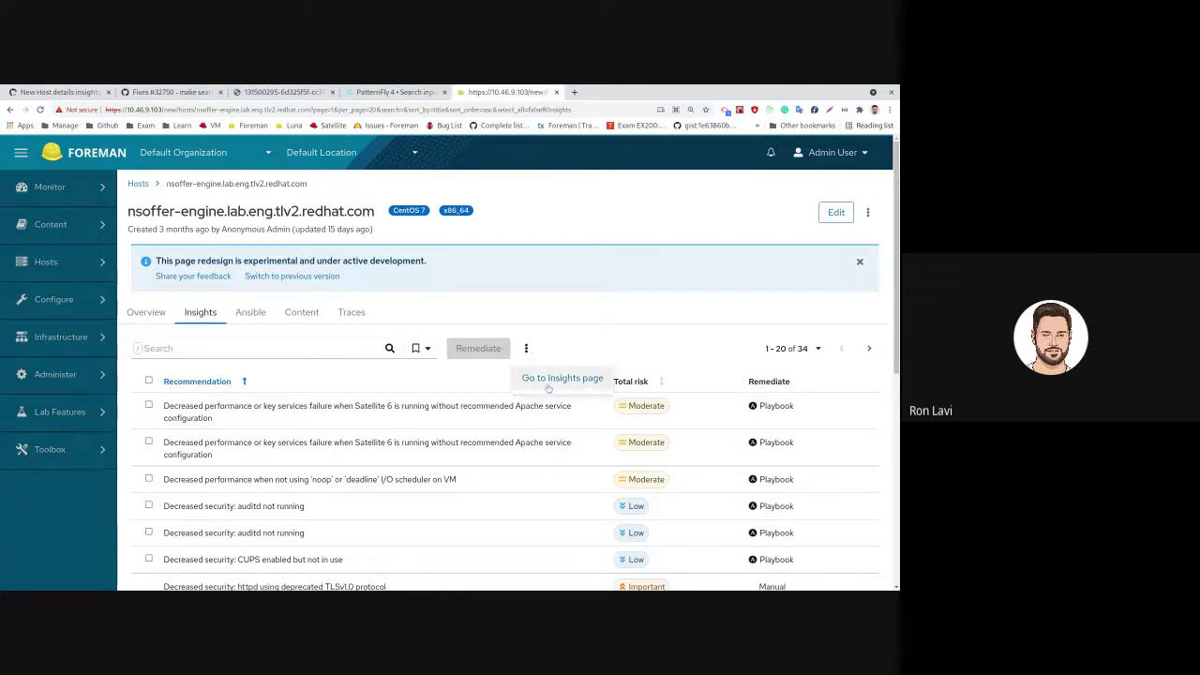
click(549, 383)
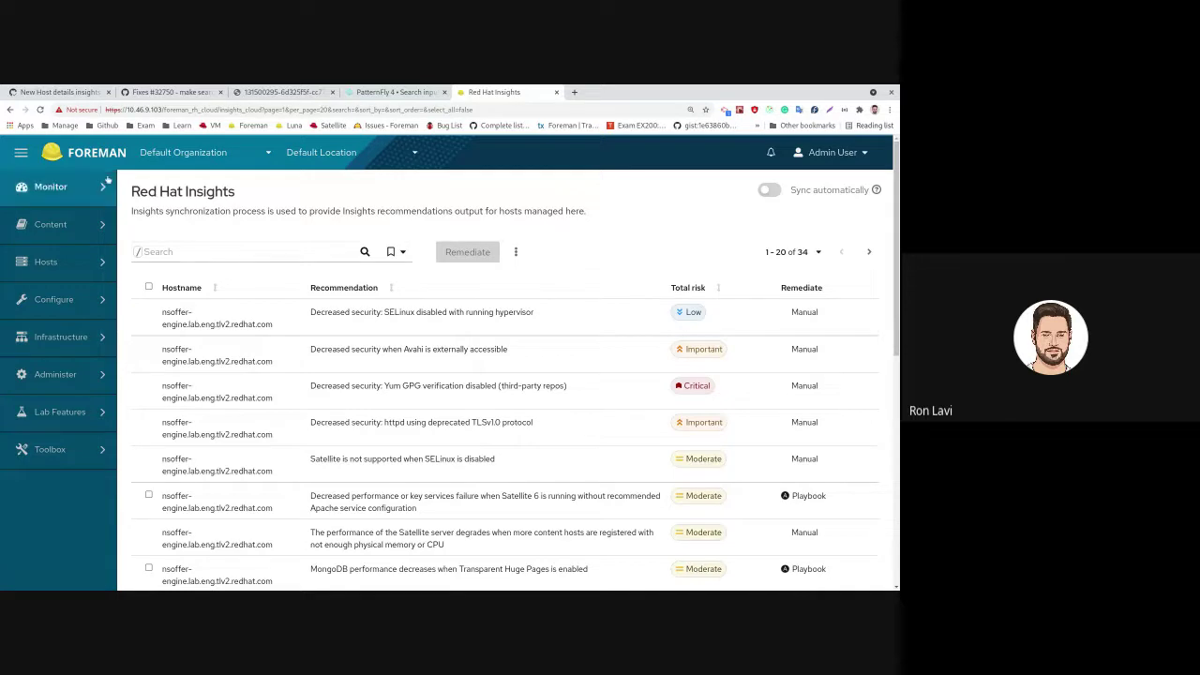
click(9, 109)
click(9, 109)
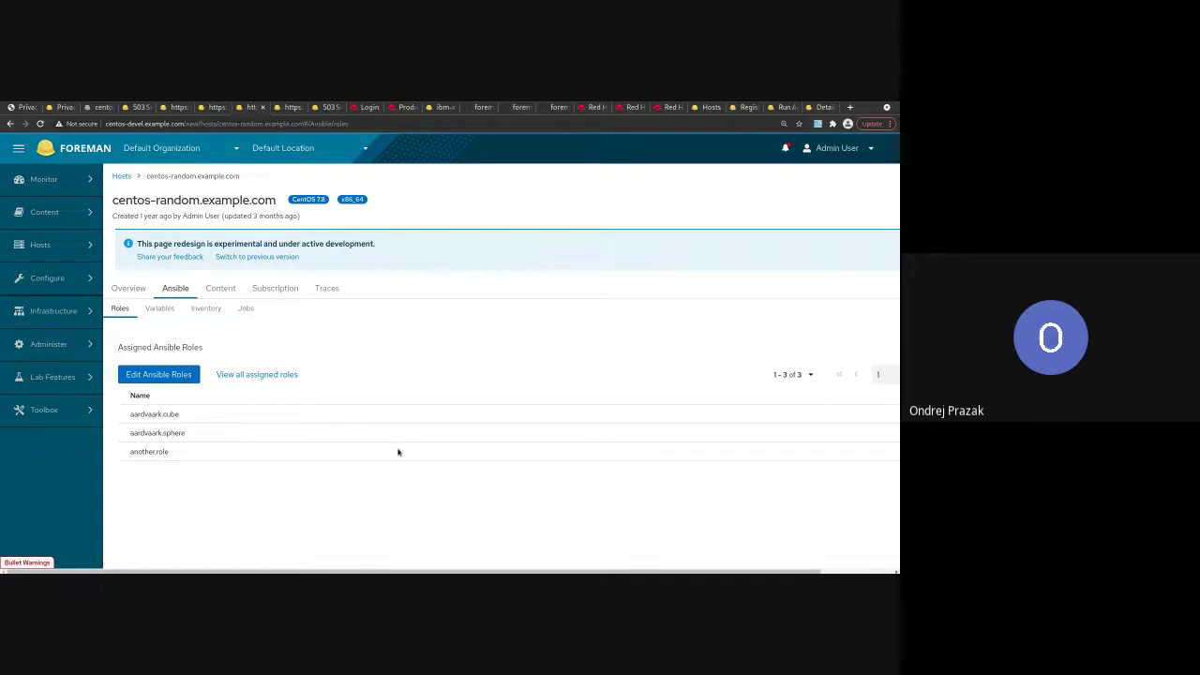
- Add the geerlingguy.ceylon and theforeman.foreman_ansible_modules.manifest roles to the host's Ansible roles, reorder the chosen roles, and discard the changes
click(181, 375)
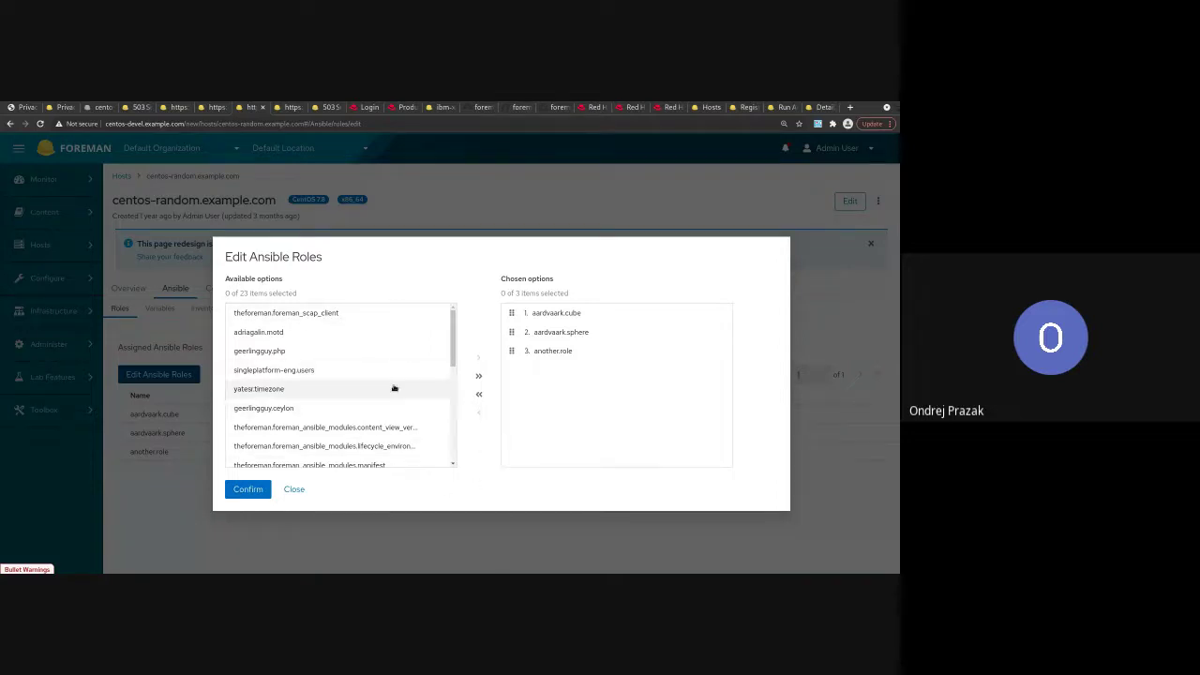
scroll(393, 388, down, 1)
click(338, 384)
click(375, 440)
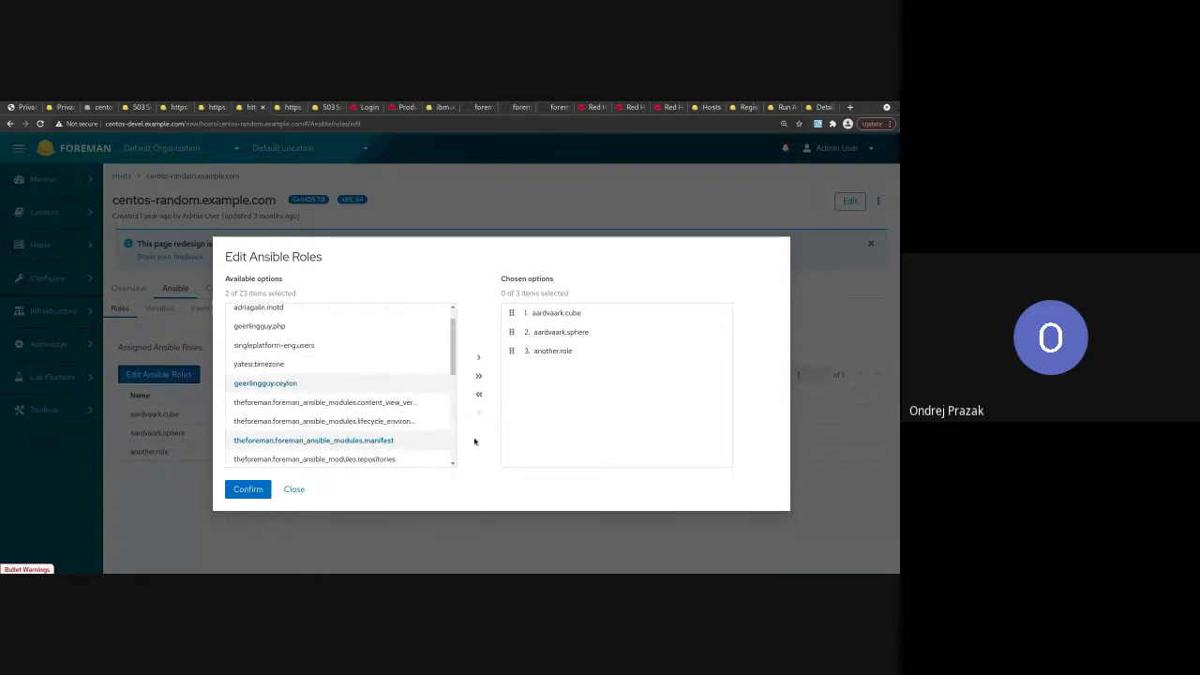
click(478, 357)
drag(566, 395, 557, 329)
drag(566, 371, 566, 404)
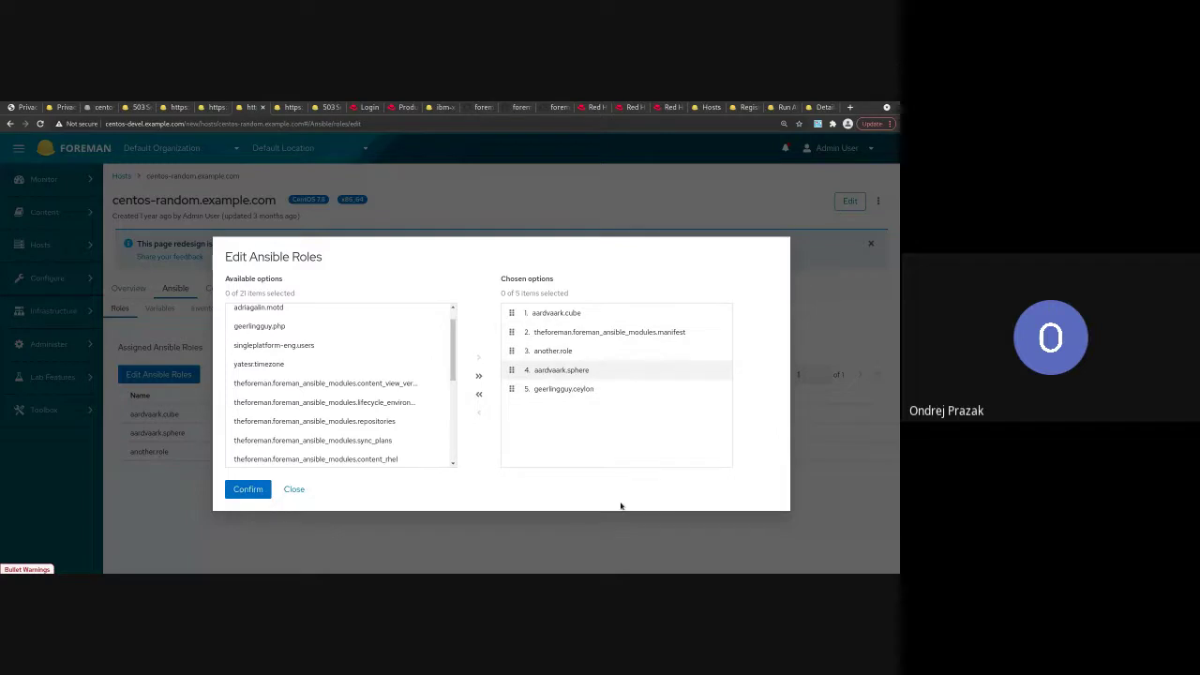
click(291, 490)
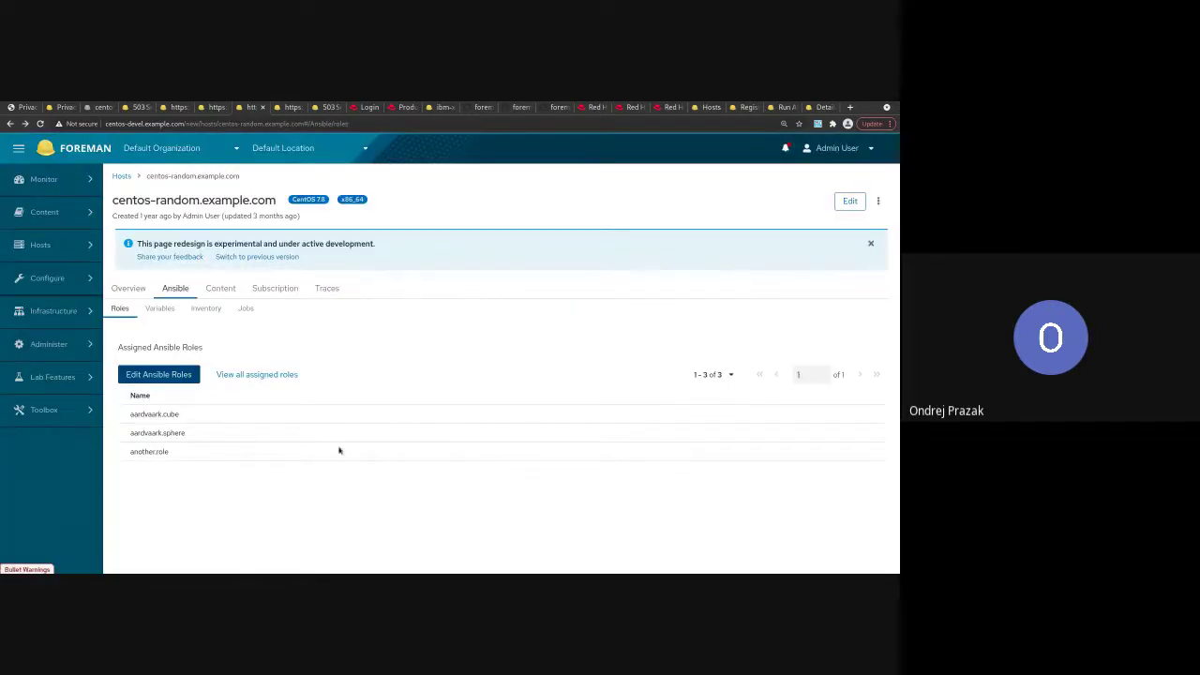
- View all assigned Ansible roles and their sources for centos-random.example.com and moses-reavis.example.com, and return to centos-random.example.com
click(261, 376)
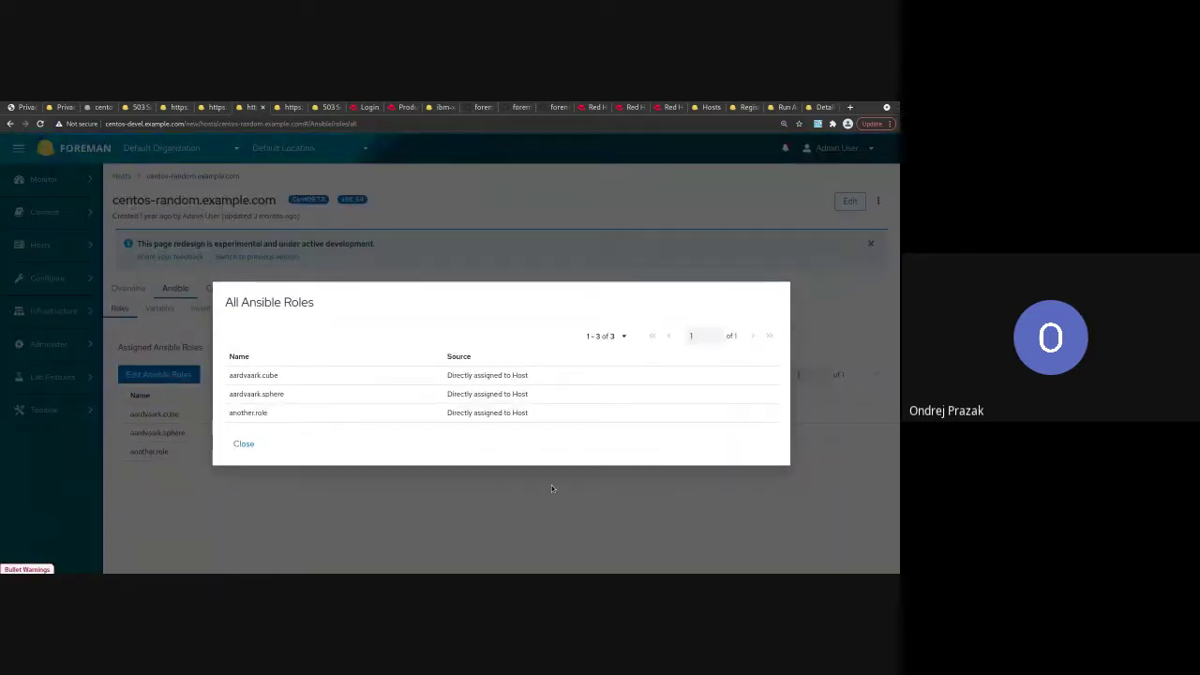
click(243, 448)
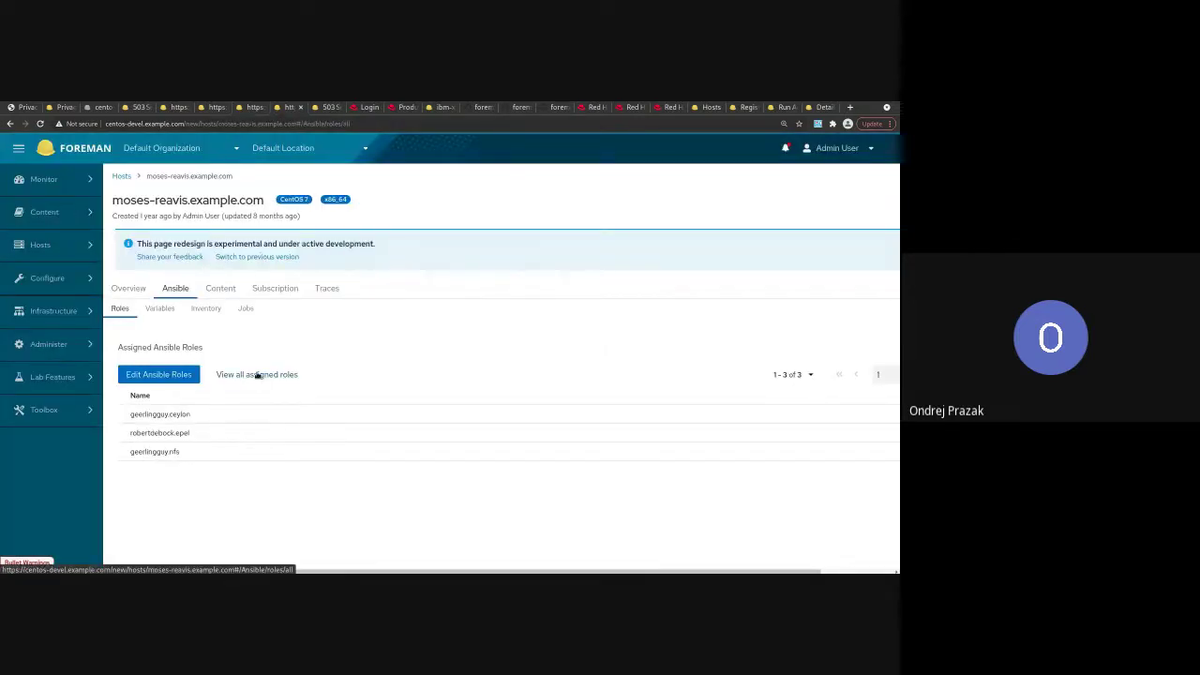
click(257, 374)
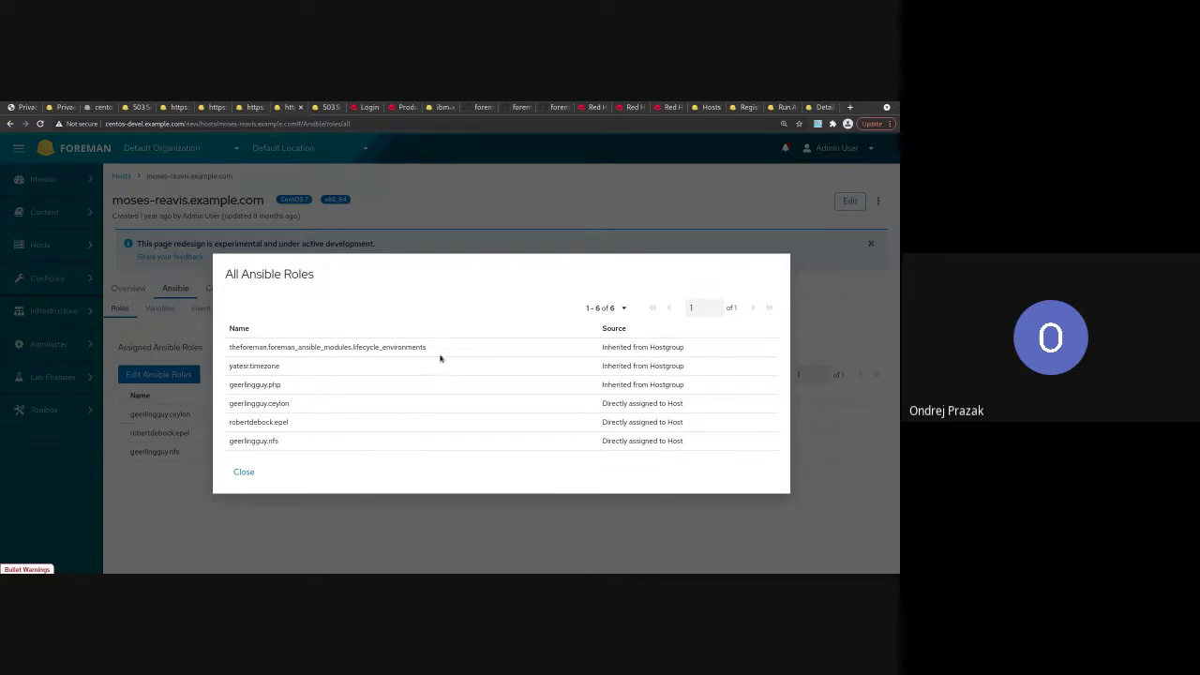
click(242, 472)
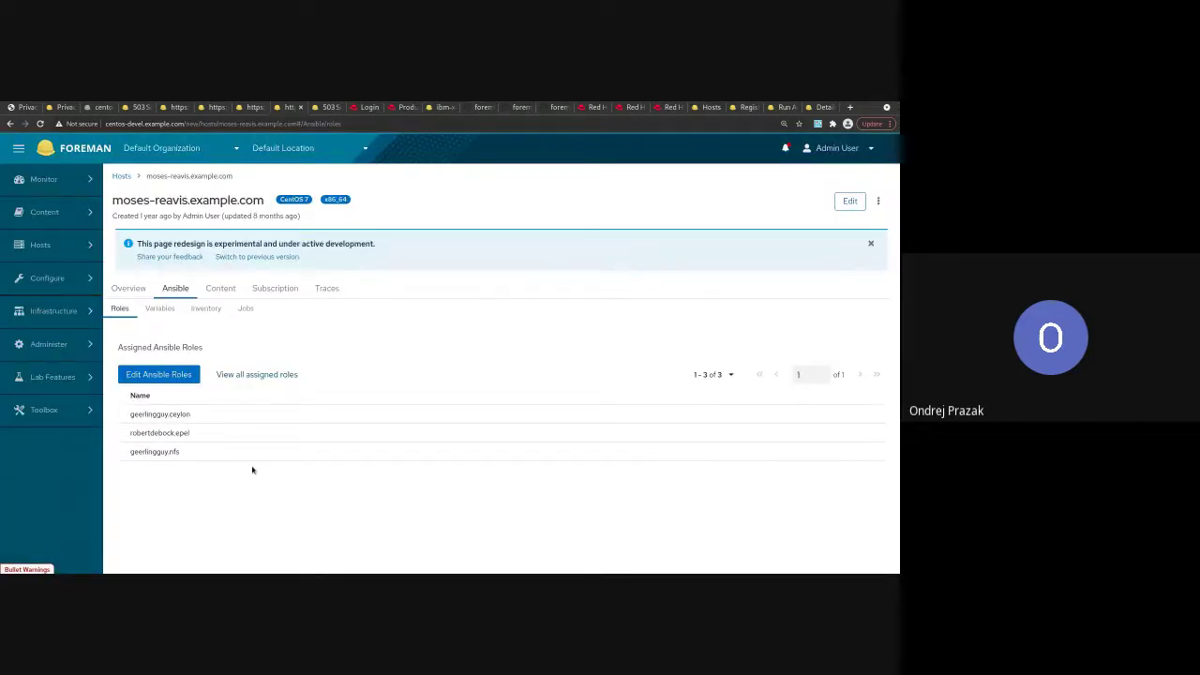
key(alt+Left)
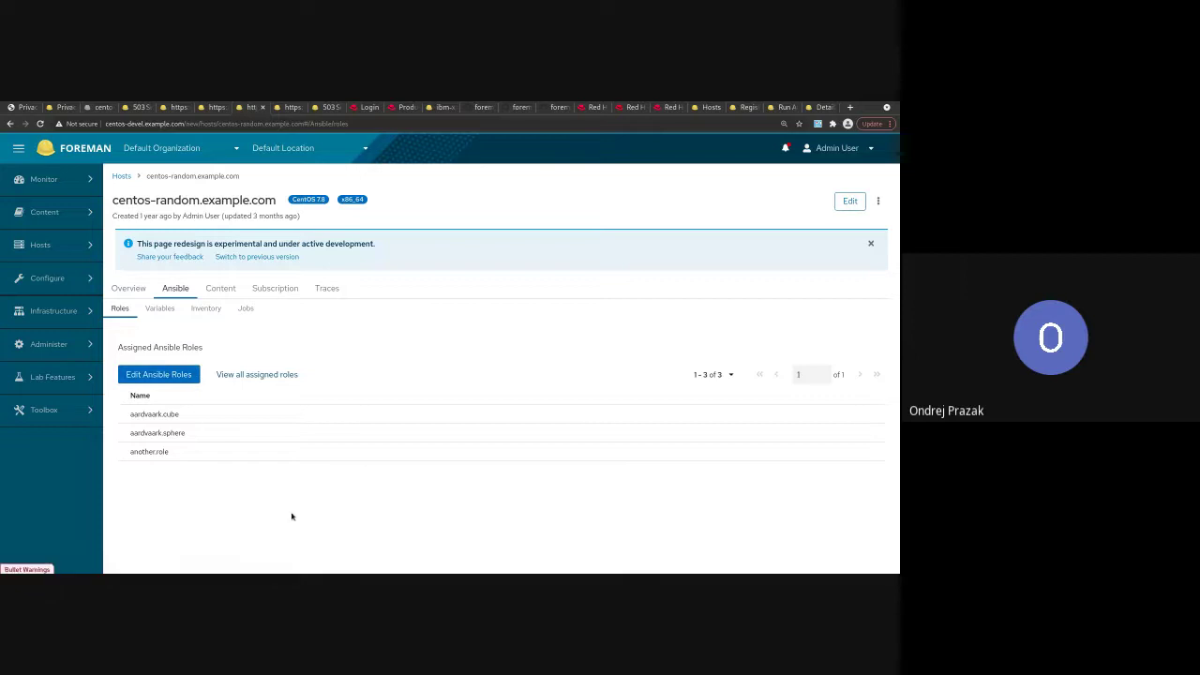
- Override the Ansible variable "bar" of another.role with the value "c" for centos-random.example.com
click(161, 310)
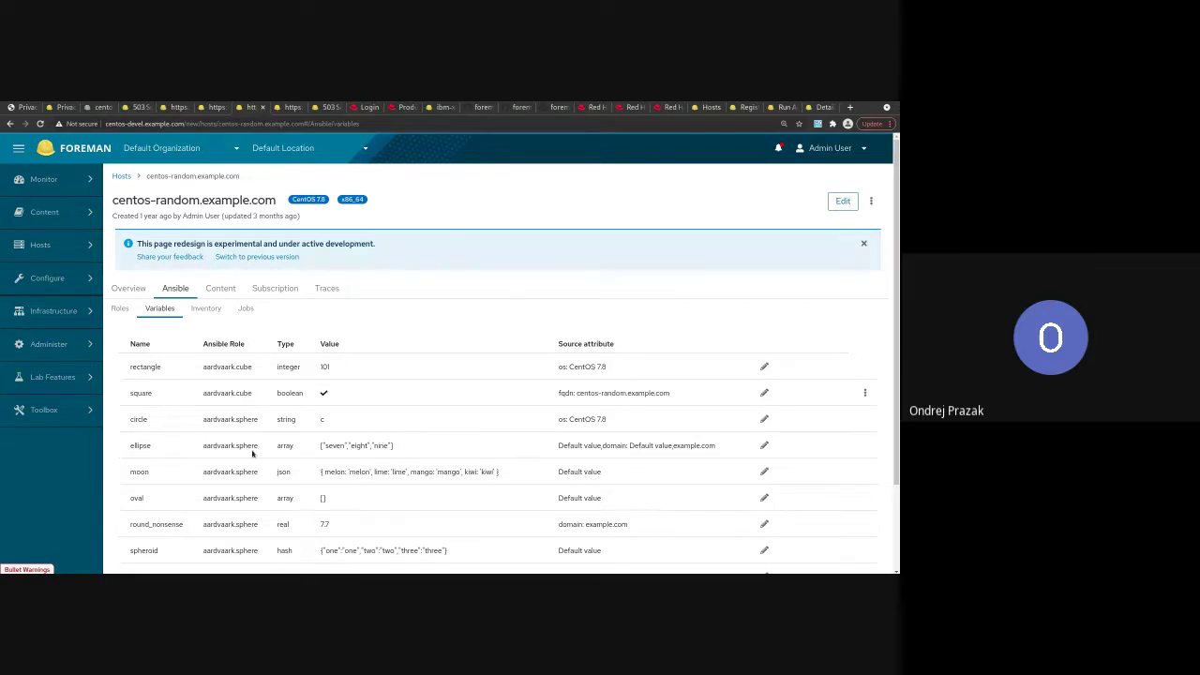
scroll(371, 501, down, 1)
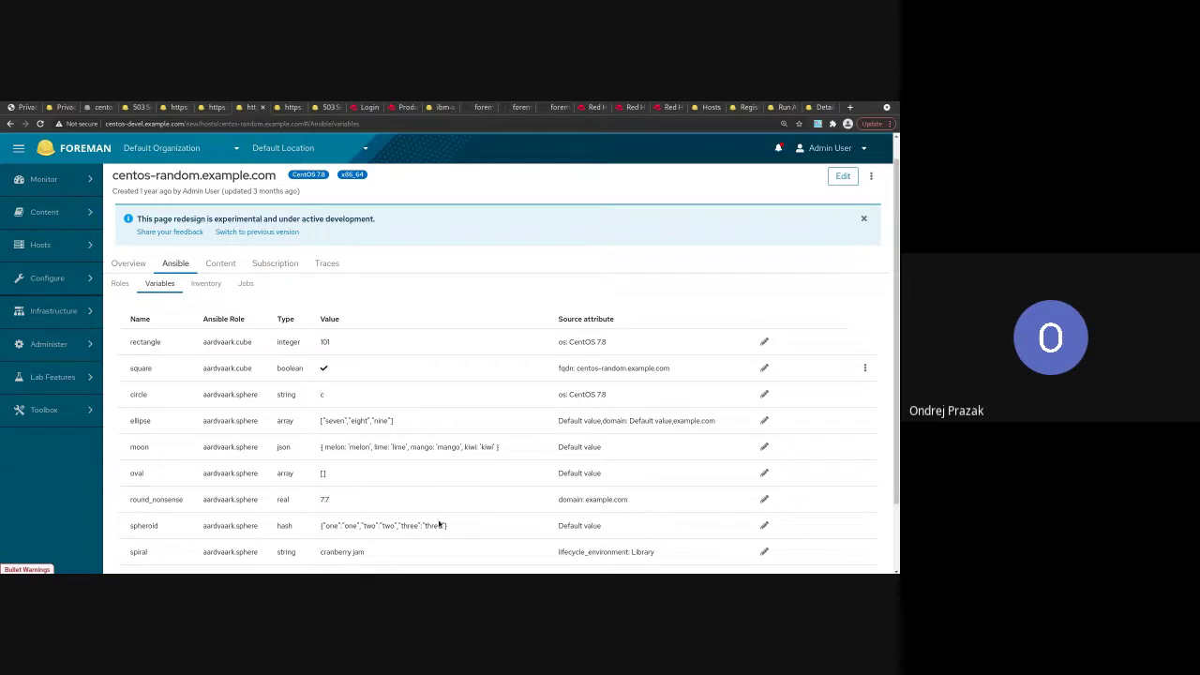
scroll(459, 516, down, 1)
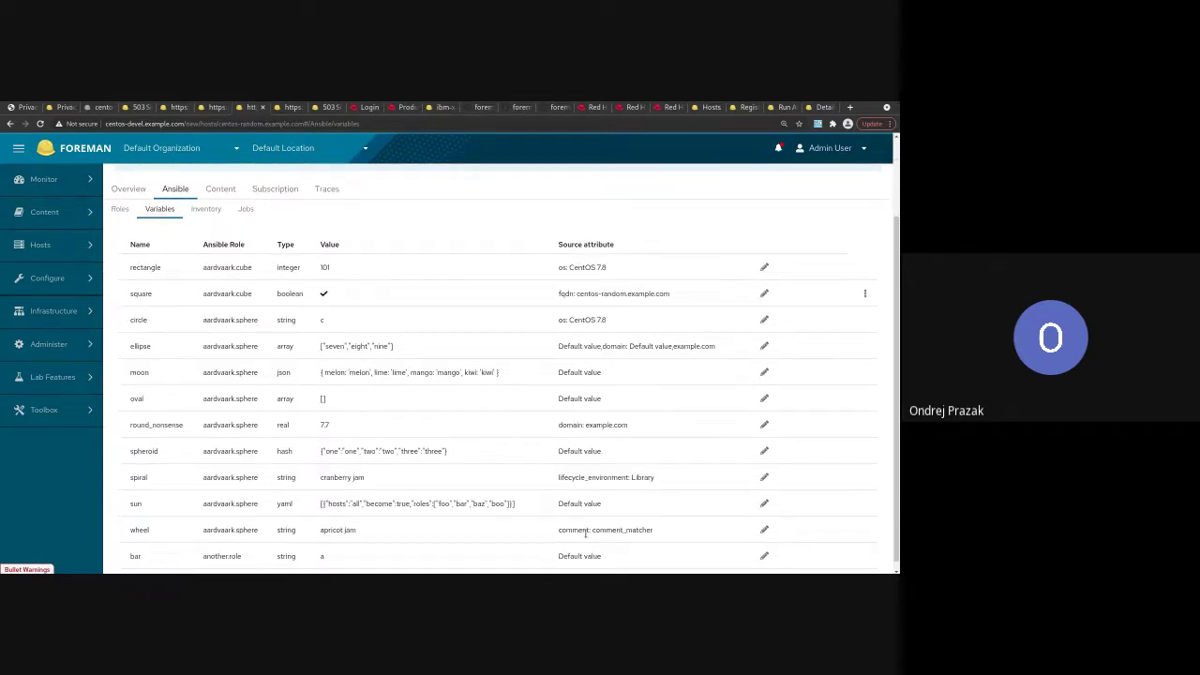
scroll(586, 533, down, 1)
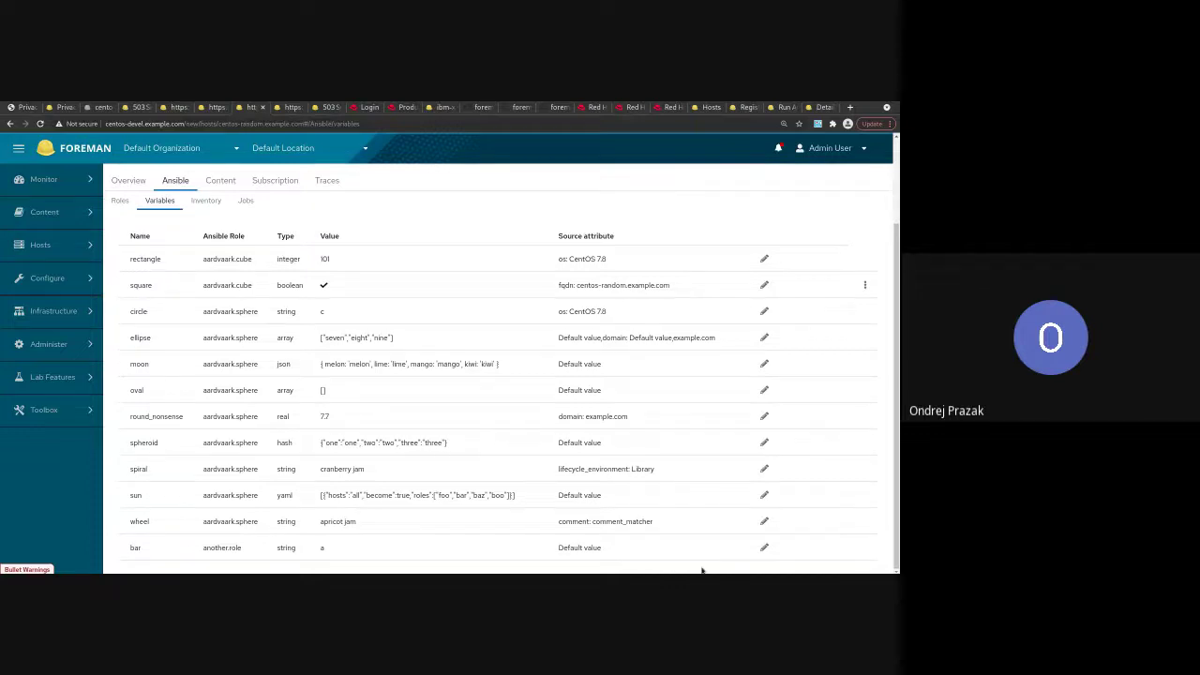
click(764, 547)
click(397, 550)
key(BackSpace)
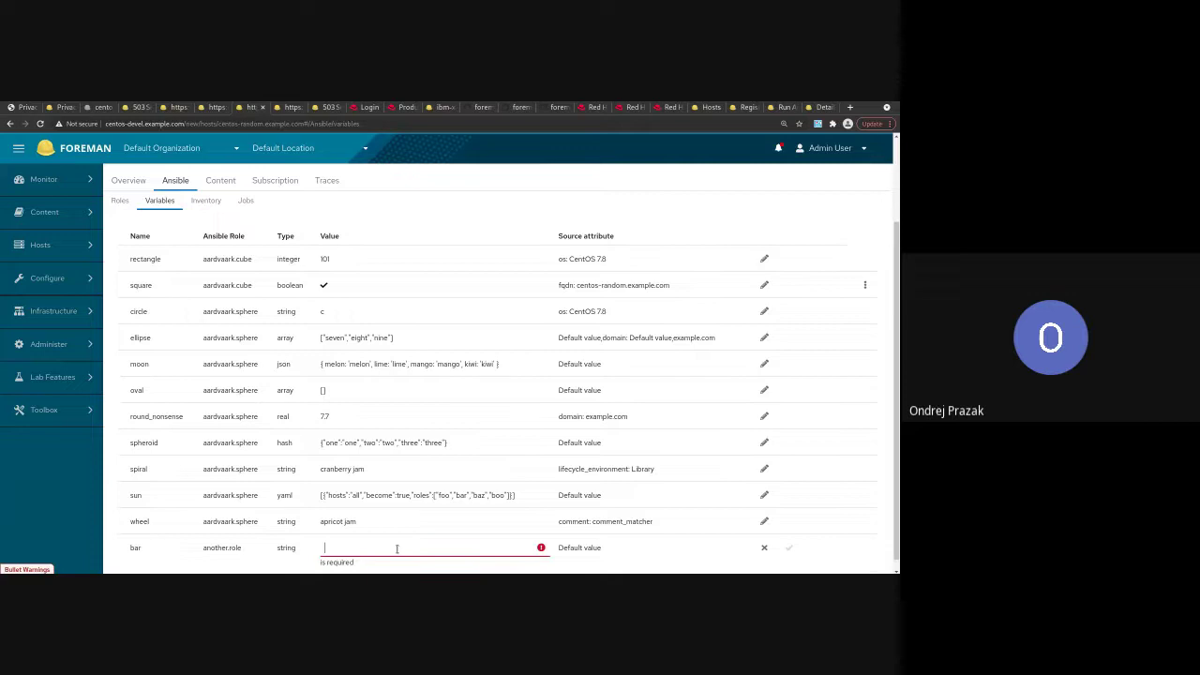
text(c)
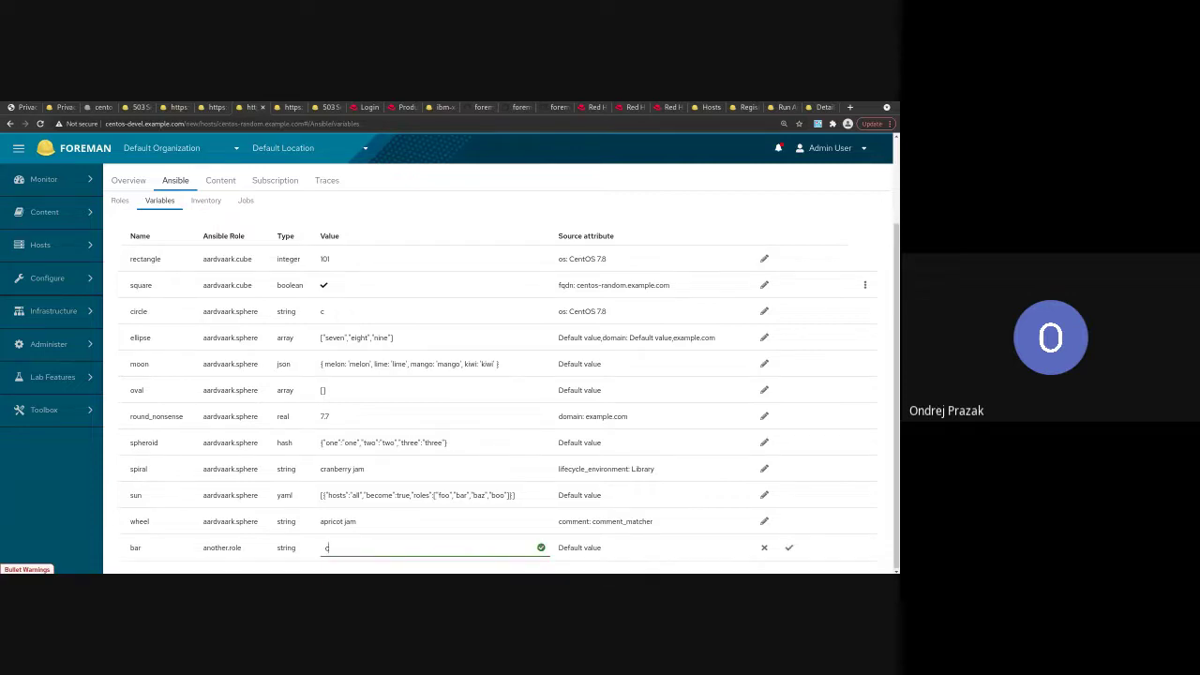
click(789, 548)
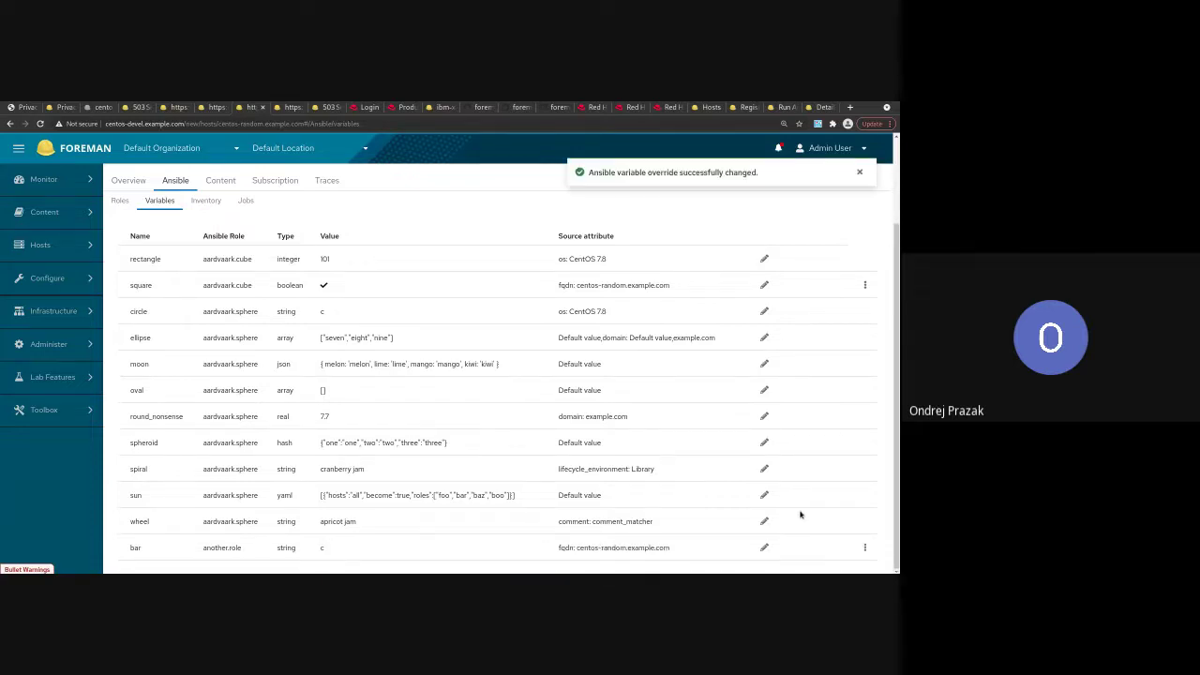
- Delete the host's override of the Ansible variable "bar" and check the variable's source attribute
drag(559, 547, 613, 551)
click(612, 551)
scroll(866, 543, down, 1)
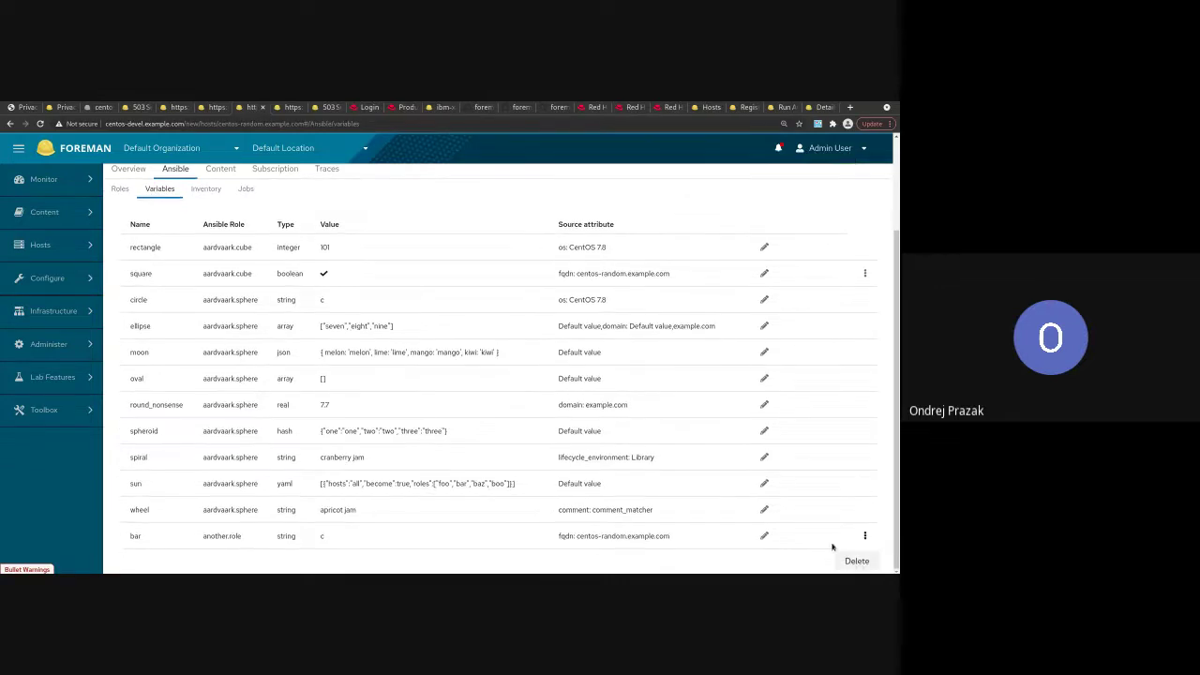
click(856, 561)
click(392, 398)
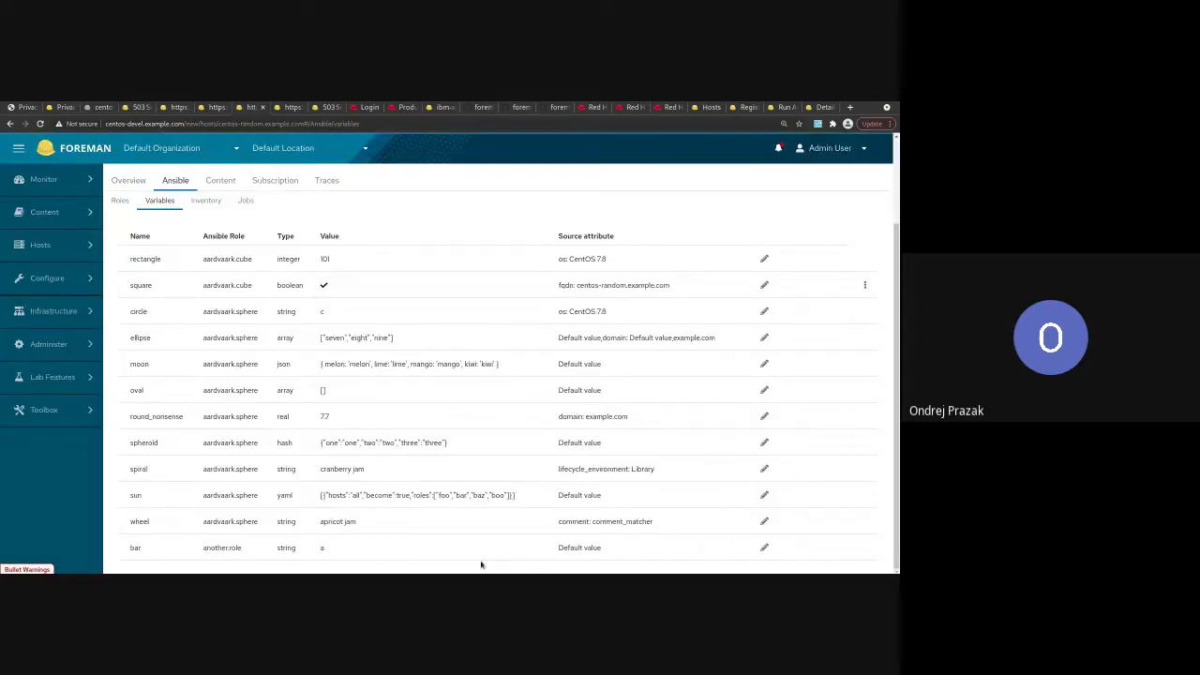
drag(602, 552, 557, 551)
click(597, 548)
- Schedule a recurring Ansible run for the host, repeating daily from 2021-11-13 at 03:00
scroll(407, 530, up, 3)
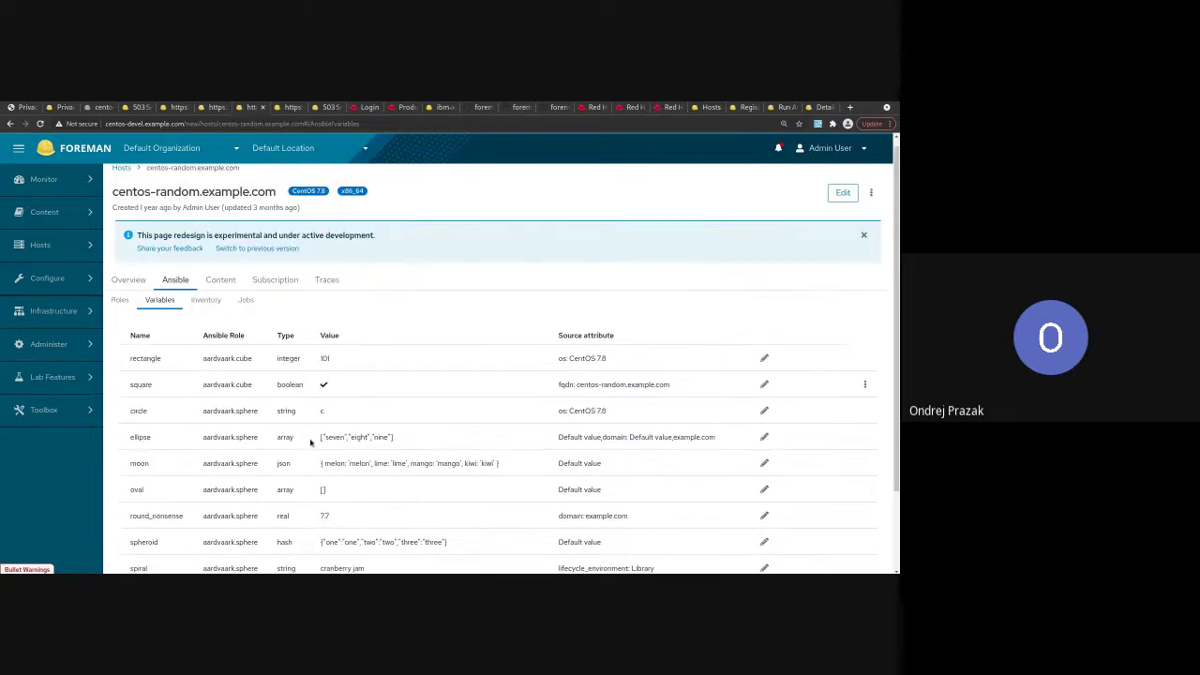
click(247, 301)
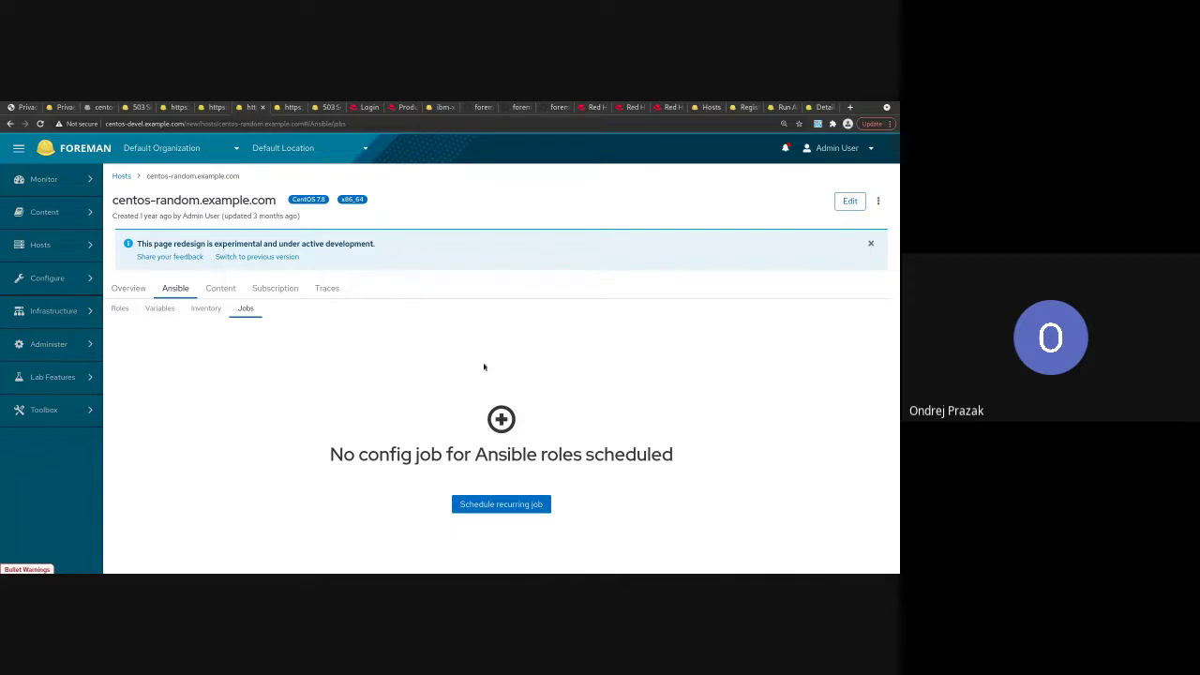
click(508, 506)
click(295, 281)
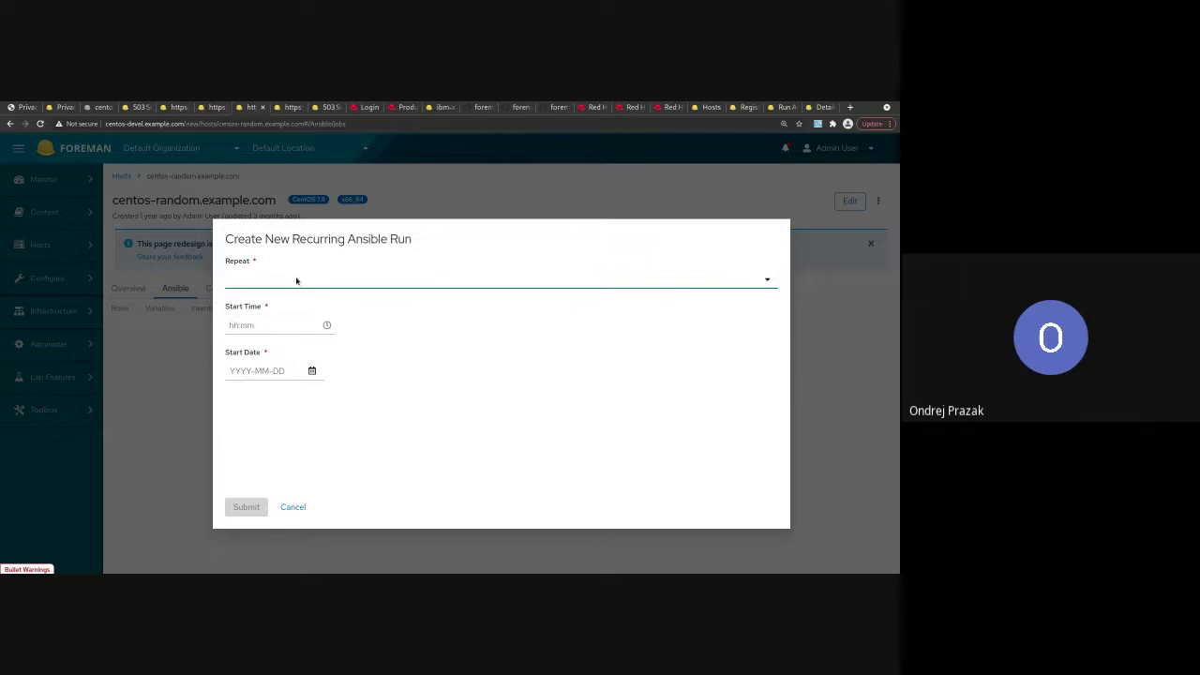
click(316, 321)
click(326, 324)
scroll(276, 388, down, 2)
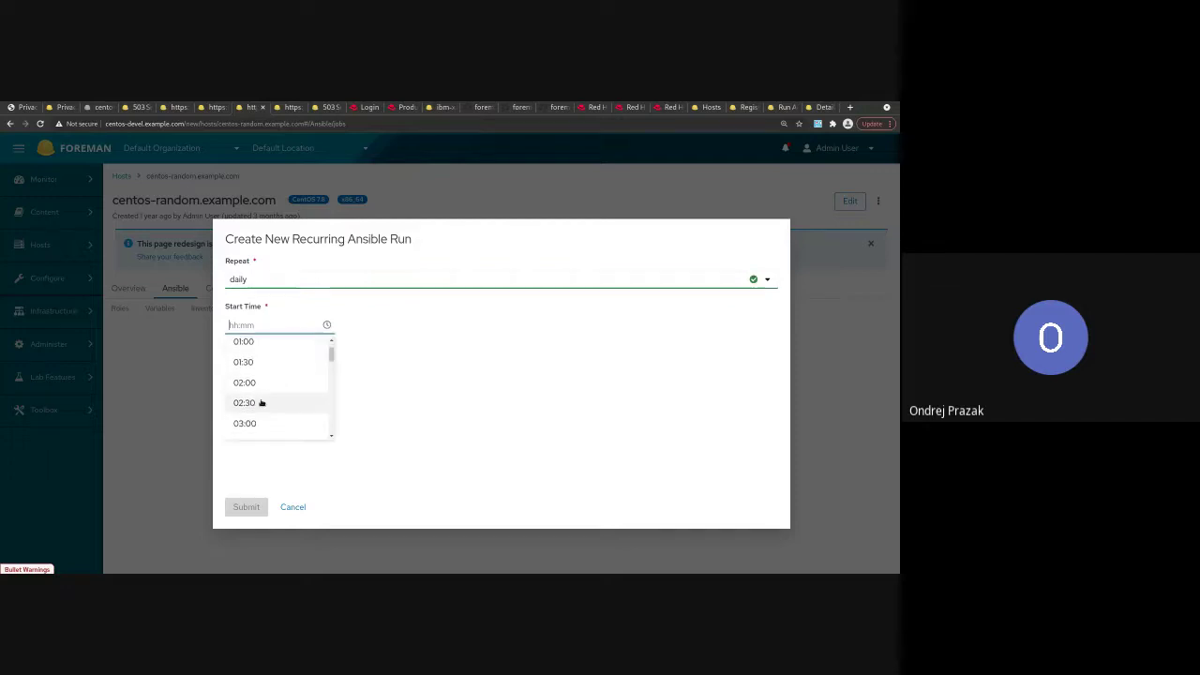
click(263, 421)
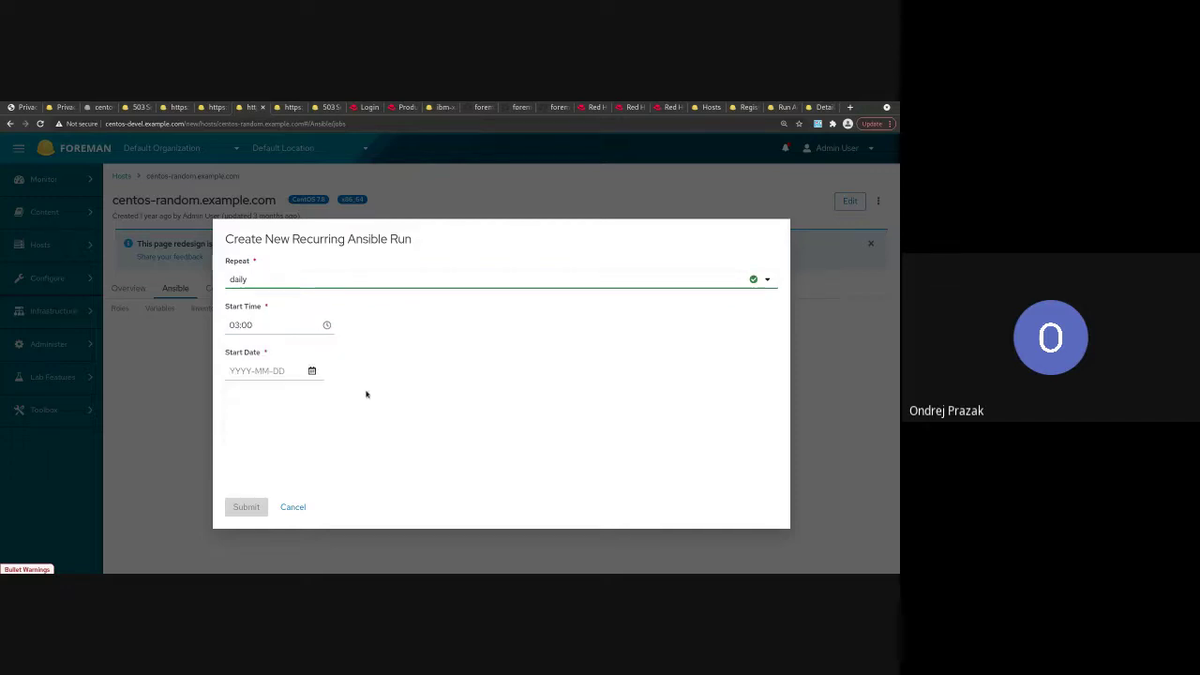
click(312, 371)
click(339, 245)
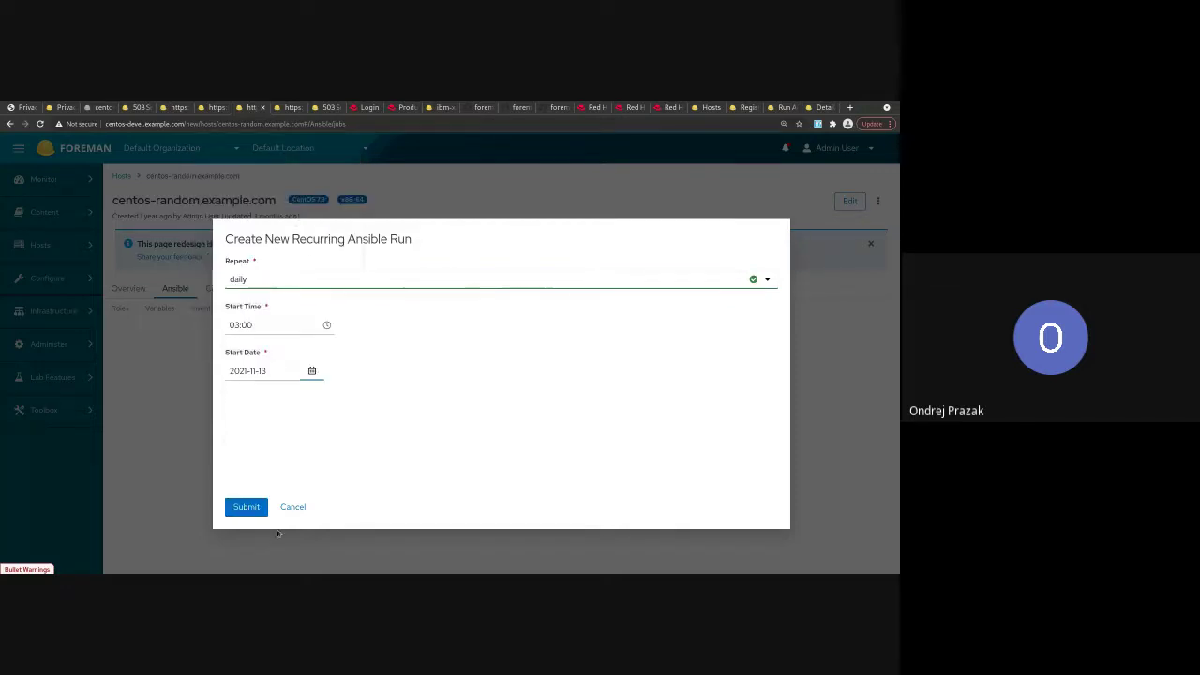
click(246, 506)
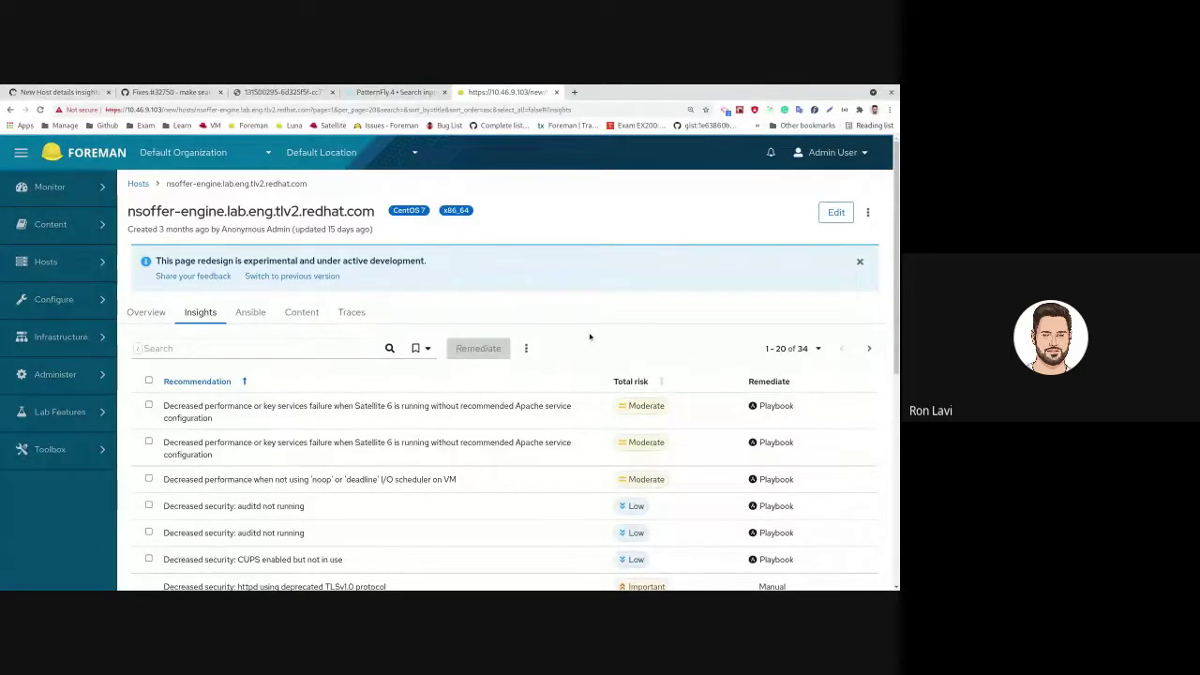
- View the additional actions for the host's Insights recommendations and open the general Red Hat Insights page
click(530, 349)
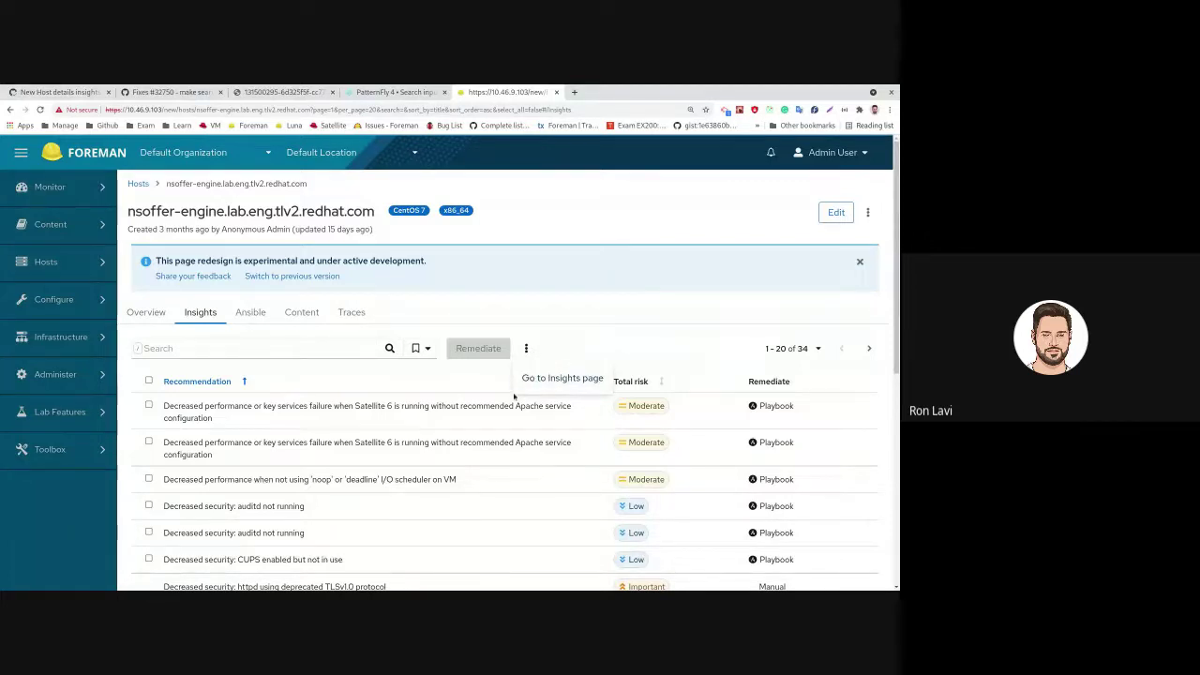
mouse_move(105, 302)
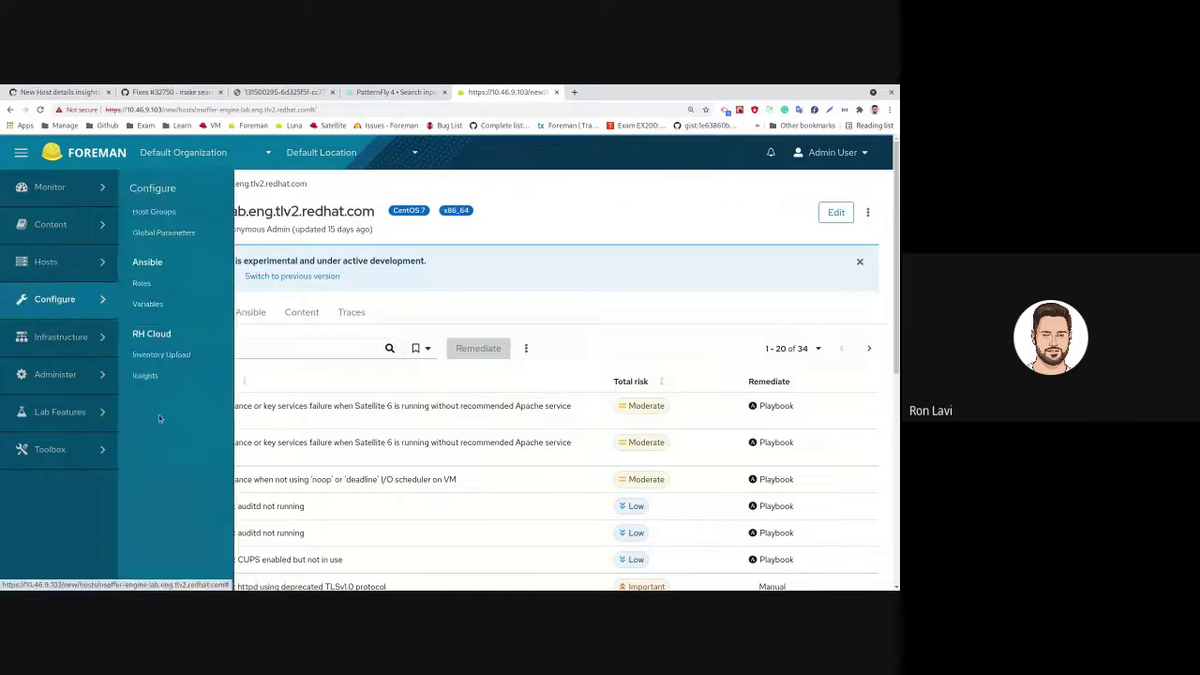
click(147, 376)
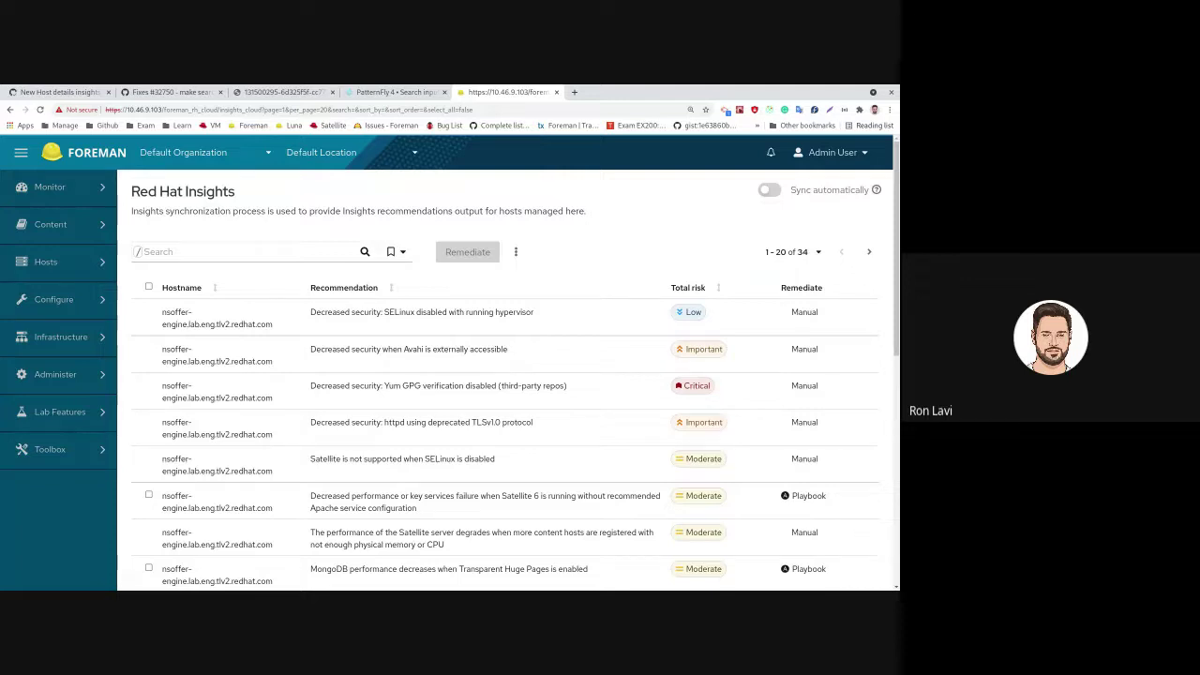
- Examine the general recommendations list and its Sync recommendations action without running the sync
click(517, 253)
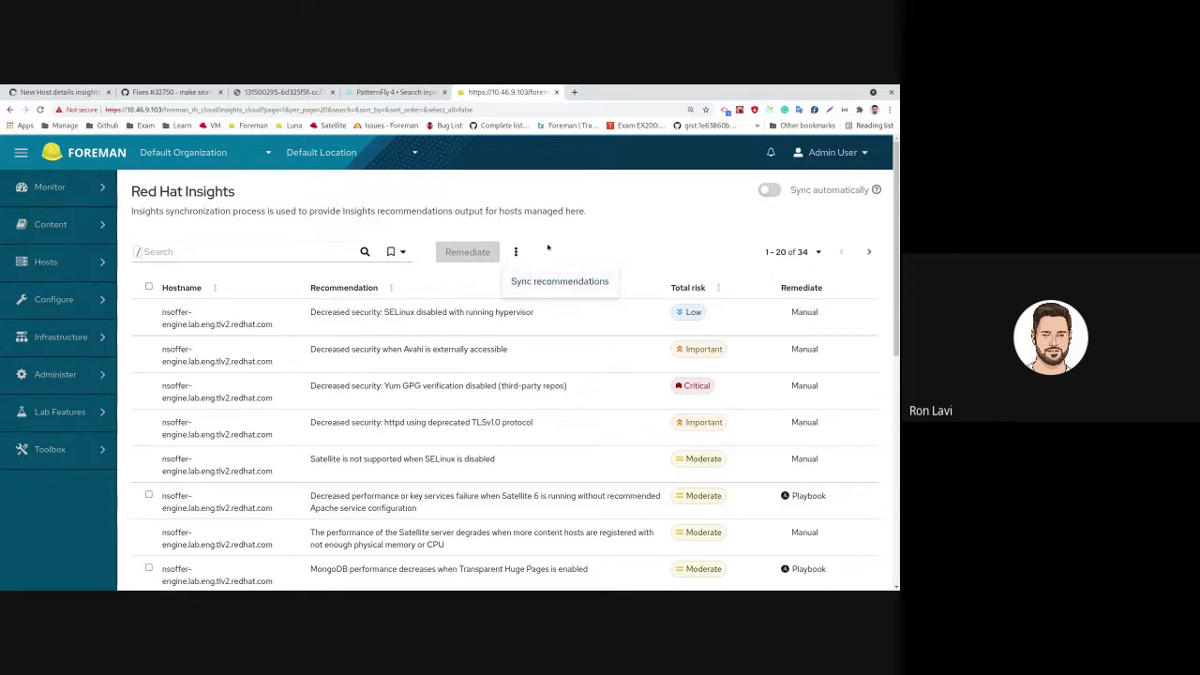
click(502, 309)
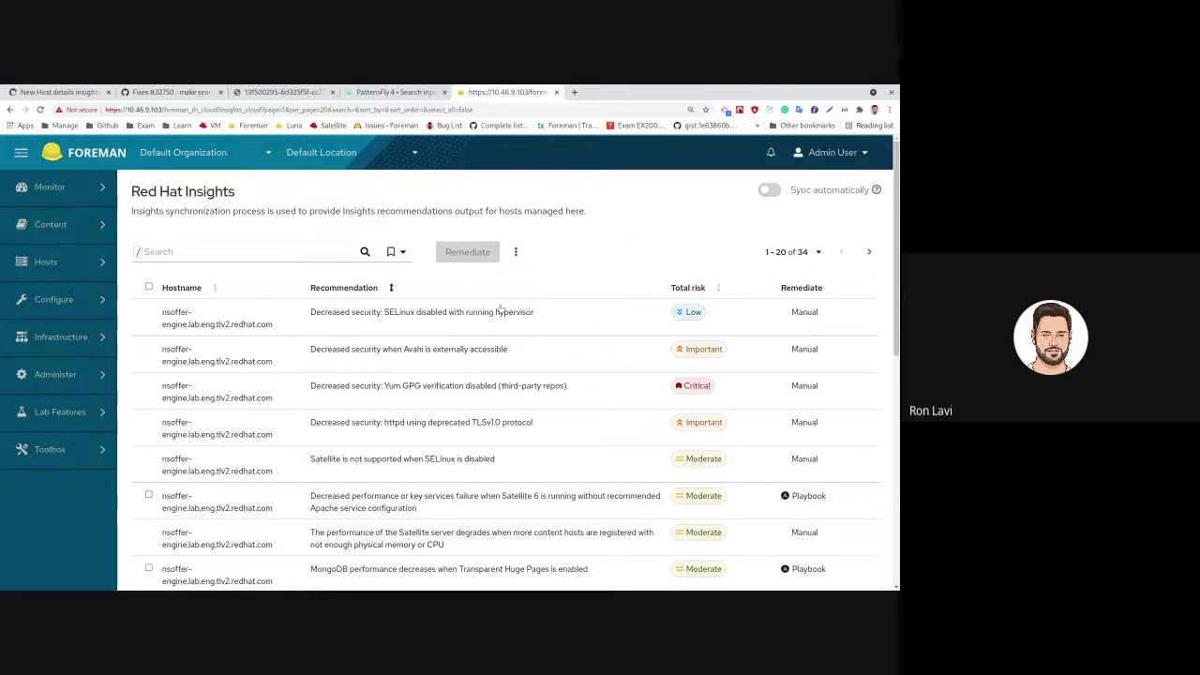
click(515, 252)
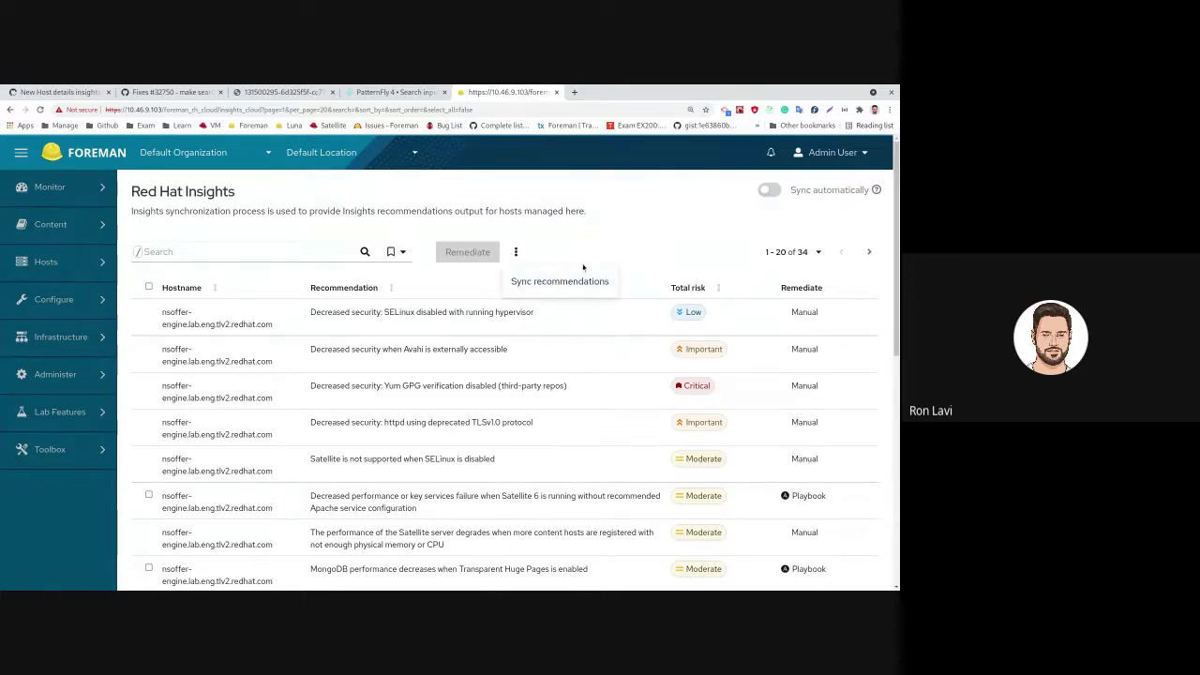
scroll(881, 310, down, 1)
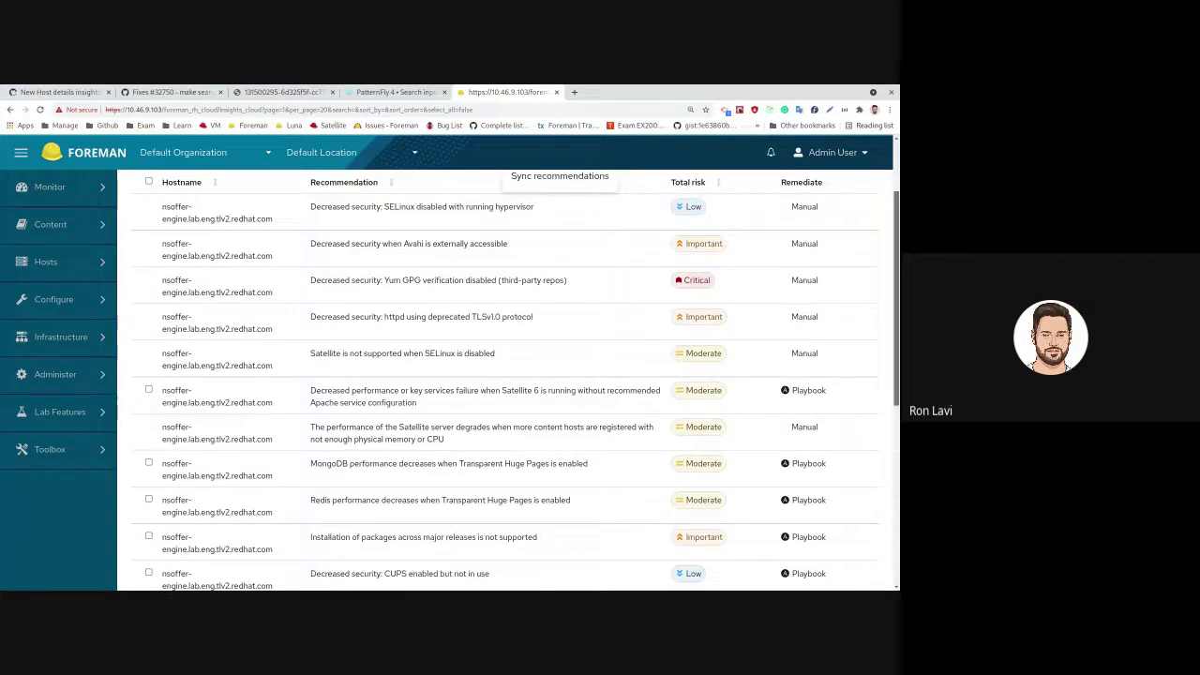
scroll(886, 308, up, 1)
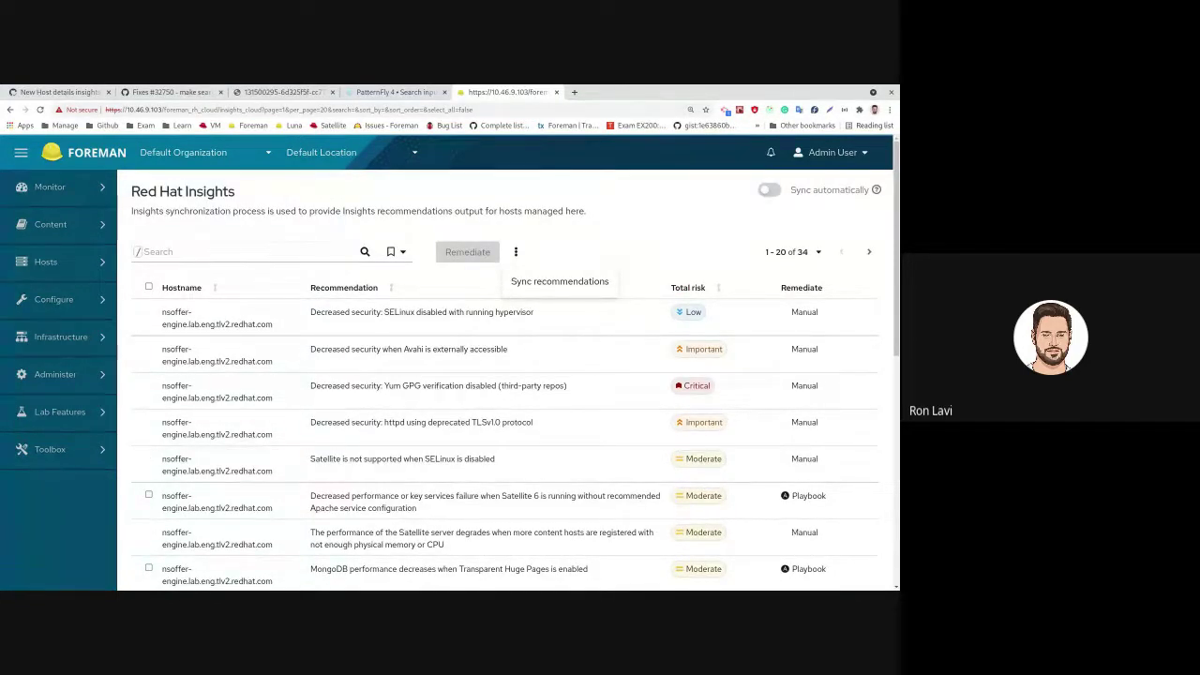
click(682, 265)
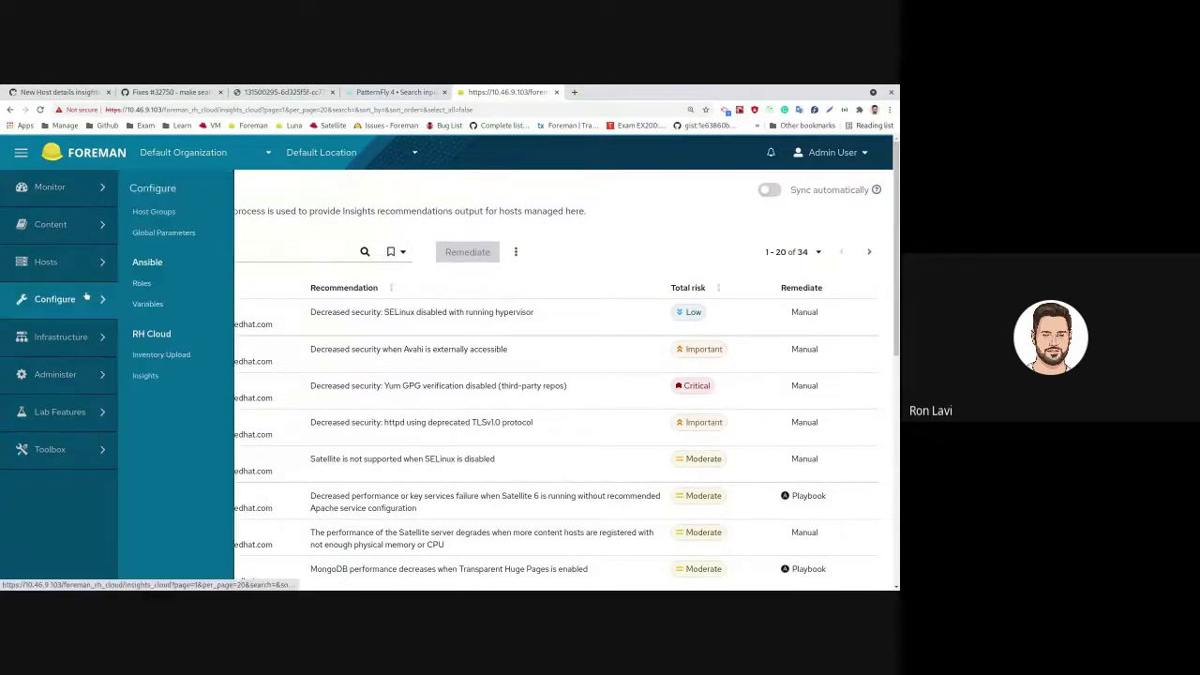
- Open the Red Hat Inventory upload page and view the generating and uploading details for Default Organization
click(148, 360)
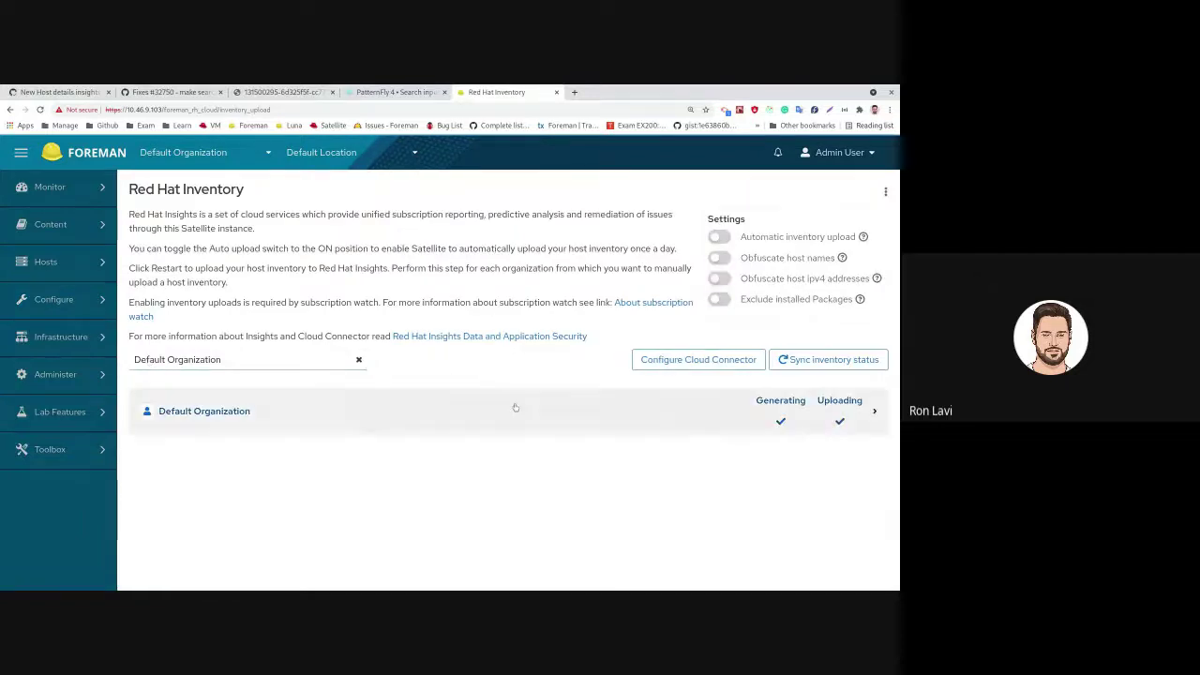
click(515, 407)
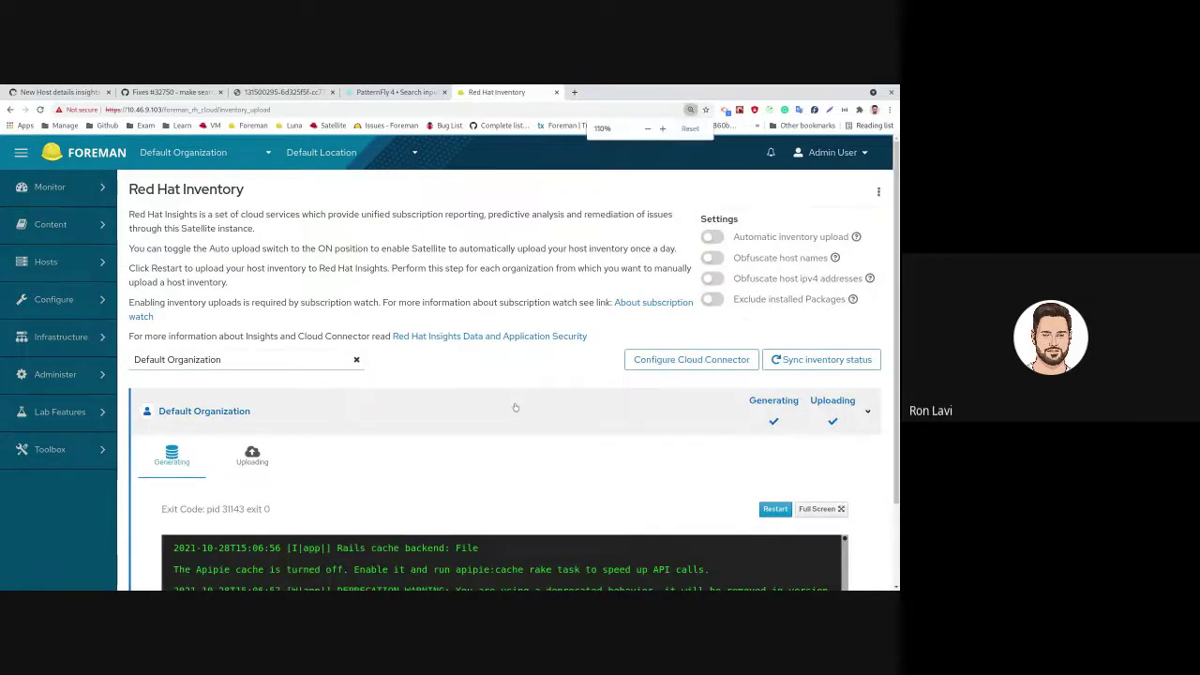
key(ctrl+minus)
key(ctrl+minus)
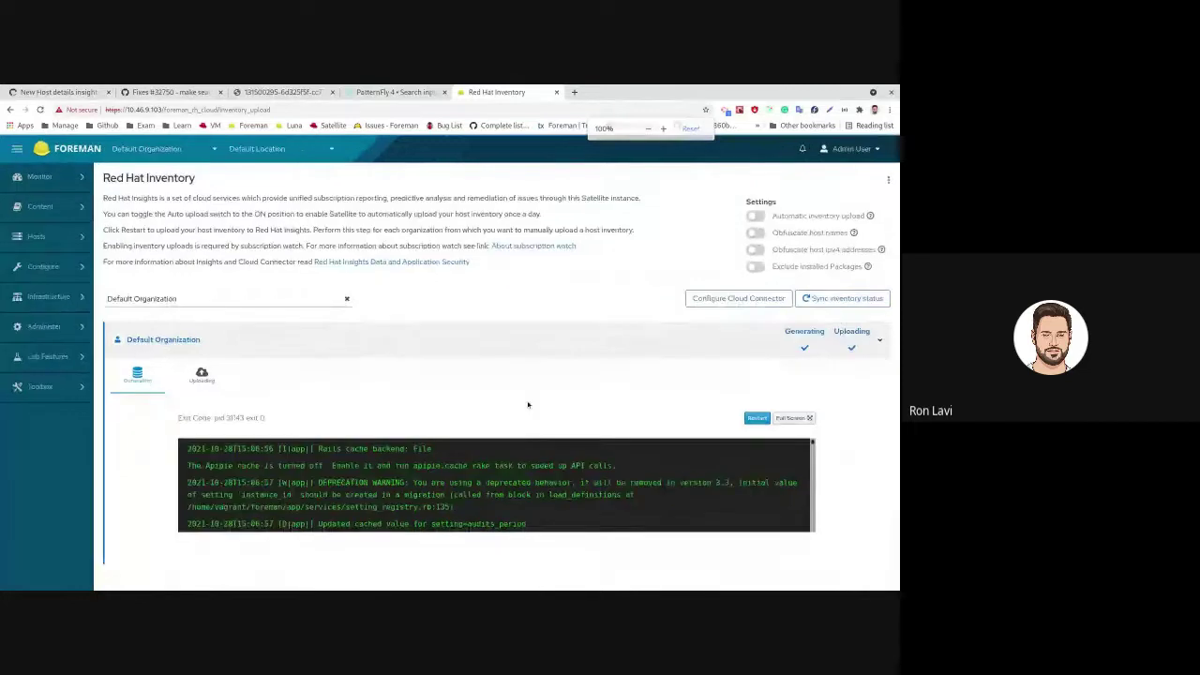
mouse_move(51, 272)
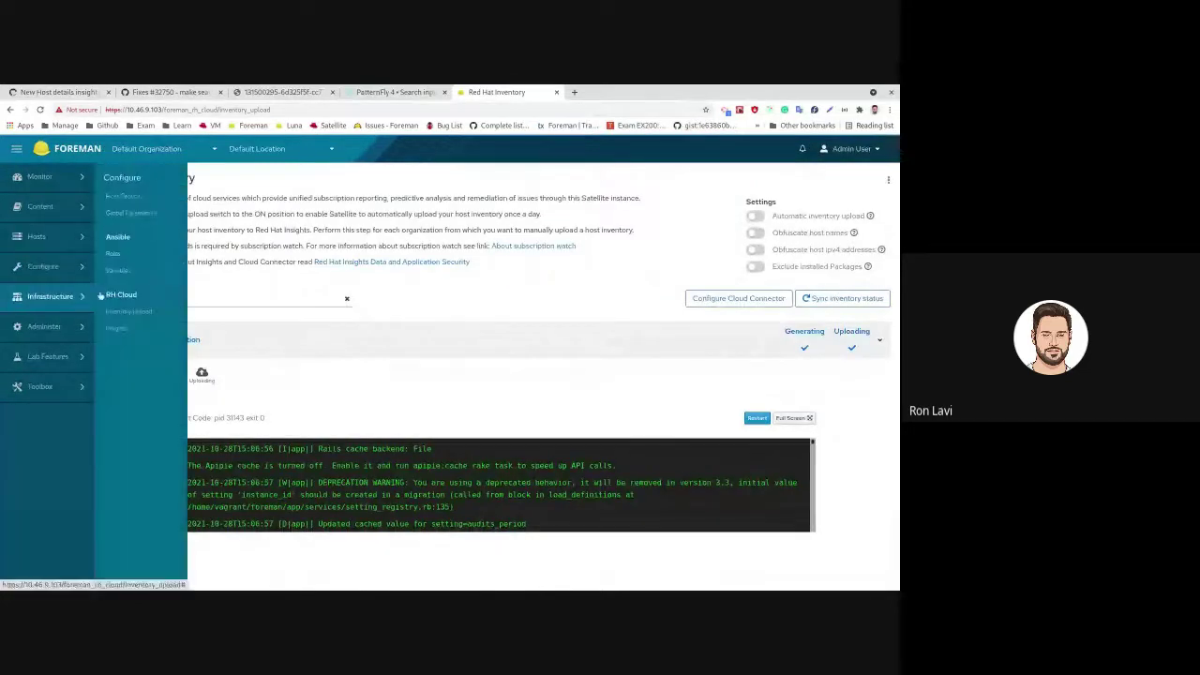
click(300, 351)
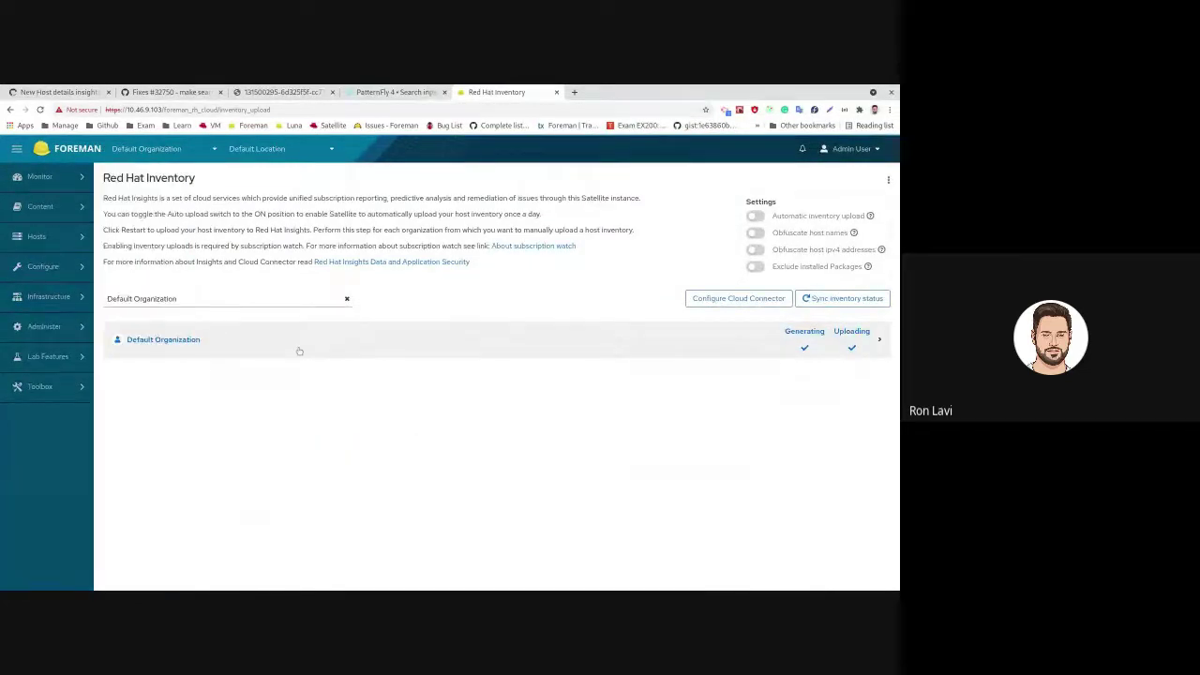
click(356, 350)
click(354, 348)
click(354, 349)
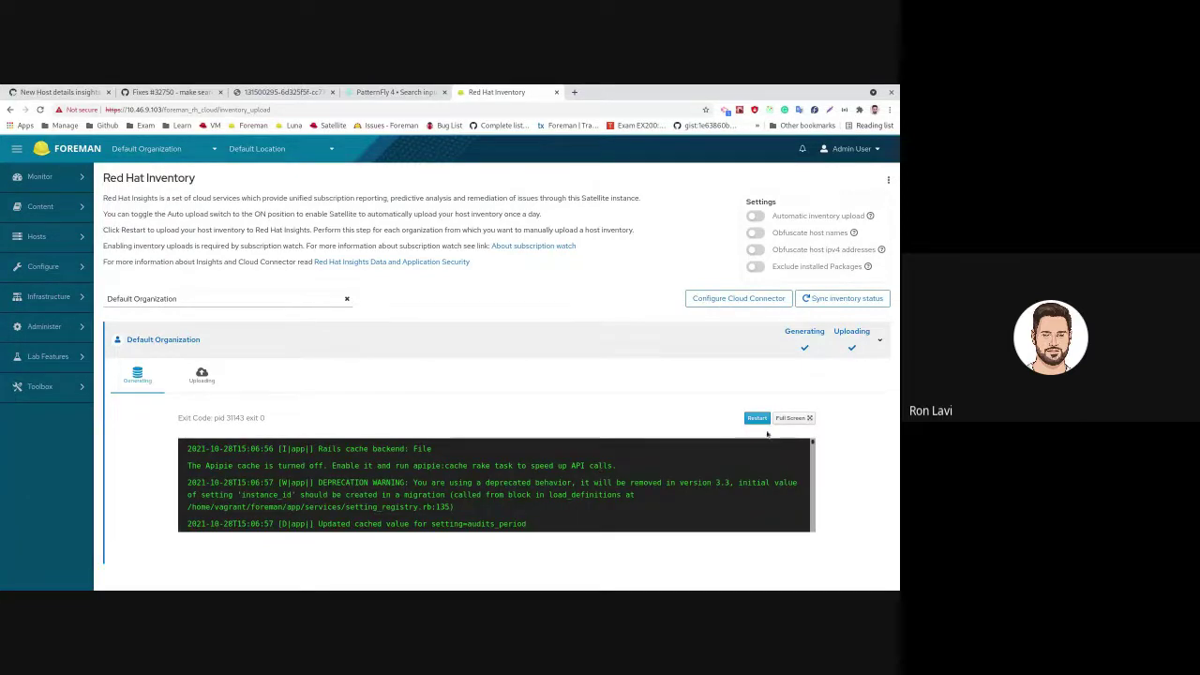
click(201, 375)
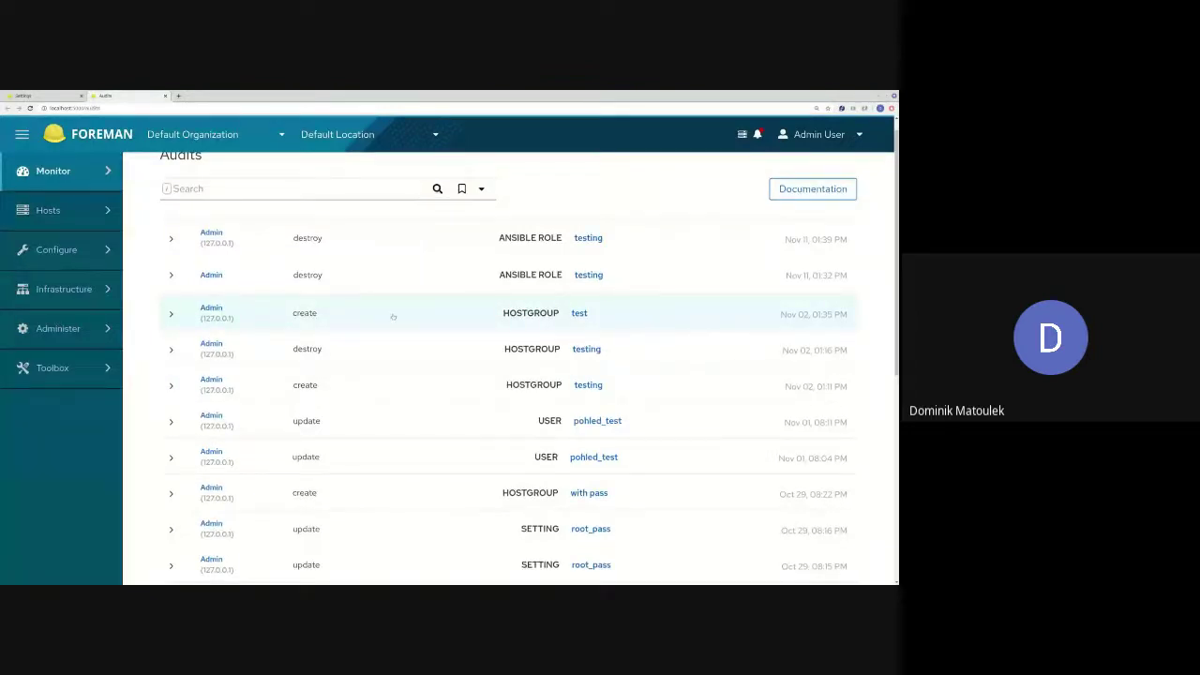
- Inspect the audit details of the latest "testing" Ansible role removal and of the latest user update
scroll(393, 316, up, 1)
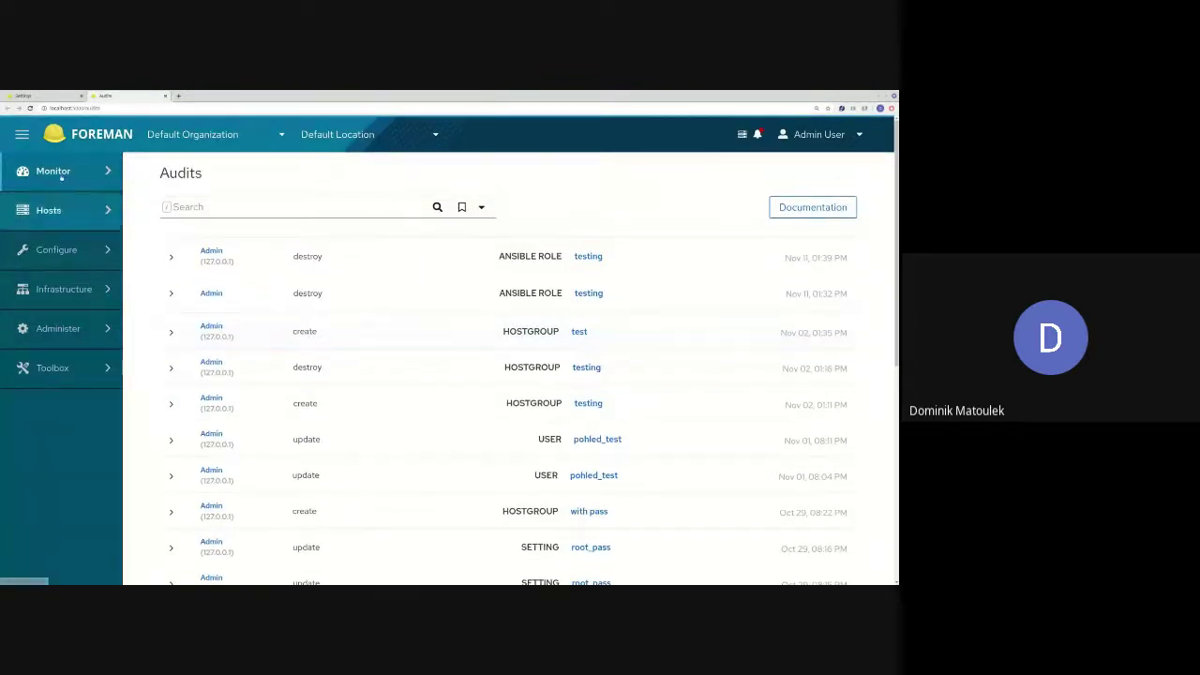
mouse_move(155, 169)
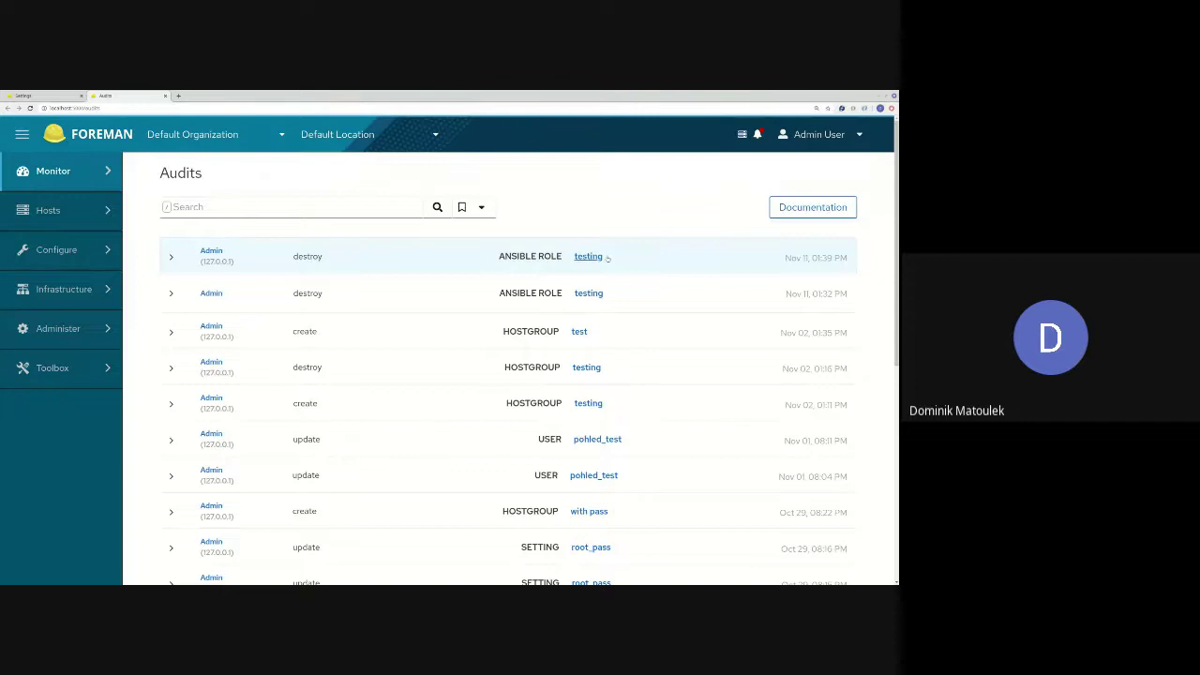
click(543, 256)
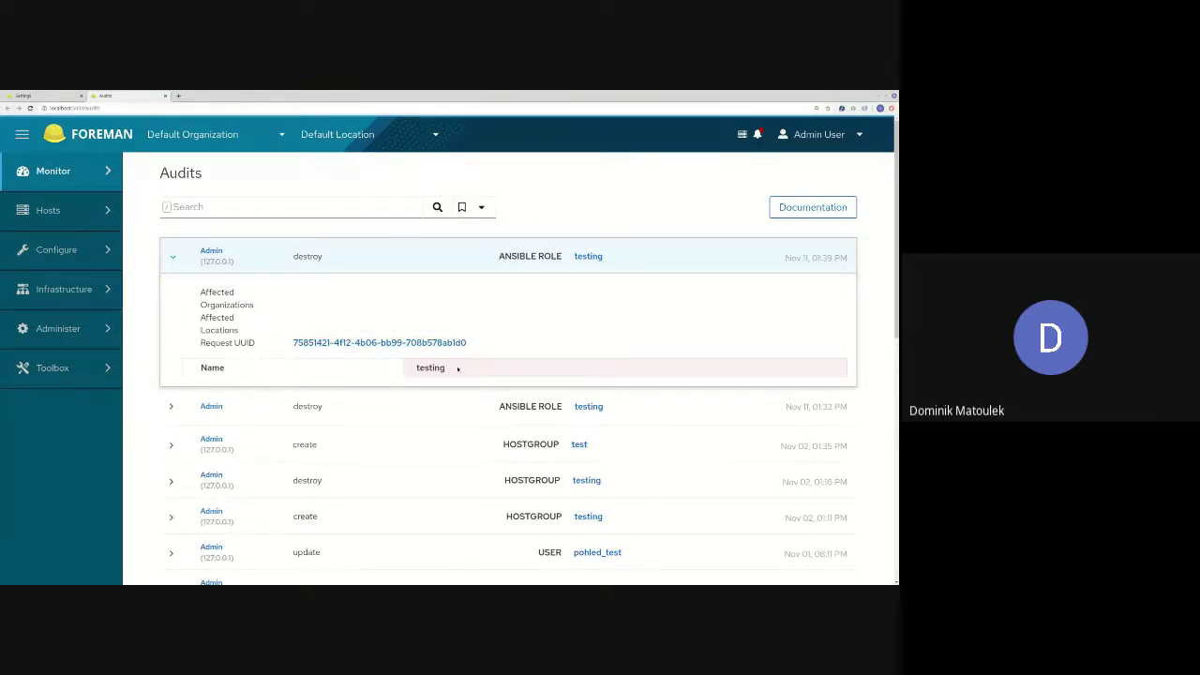
click(441, 258)
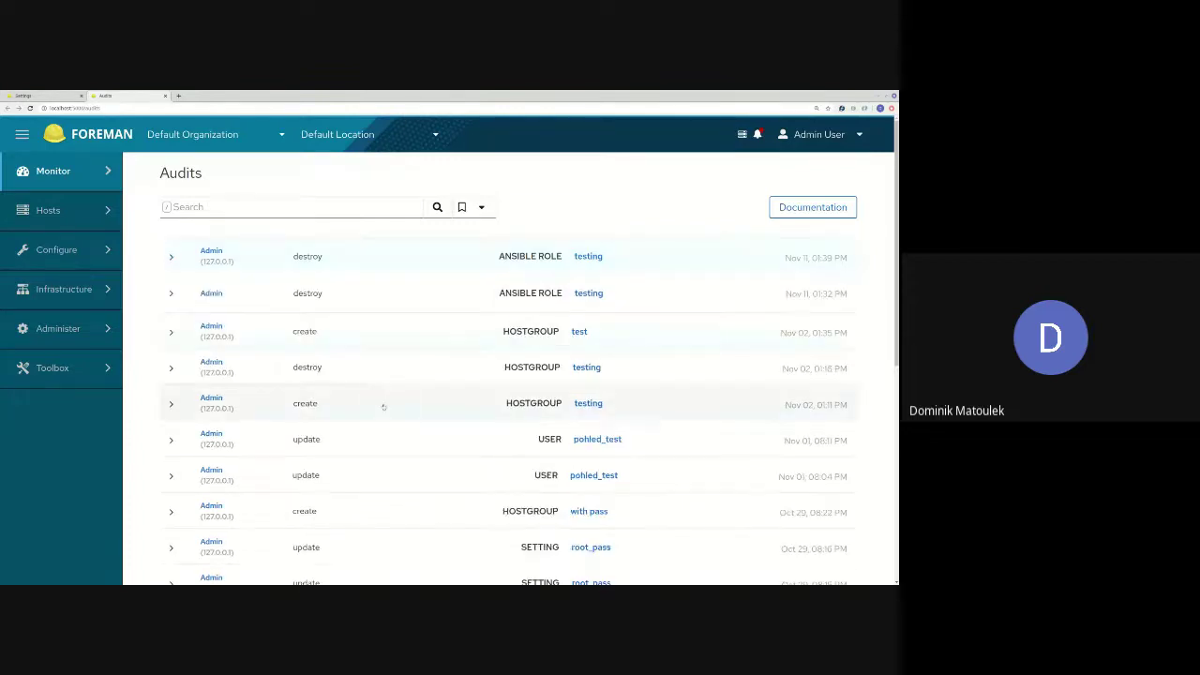
click(374, 454)
scroll(303, 431, down, 2)
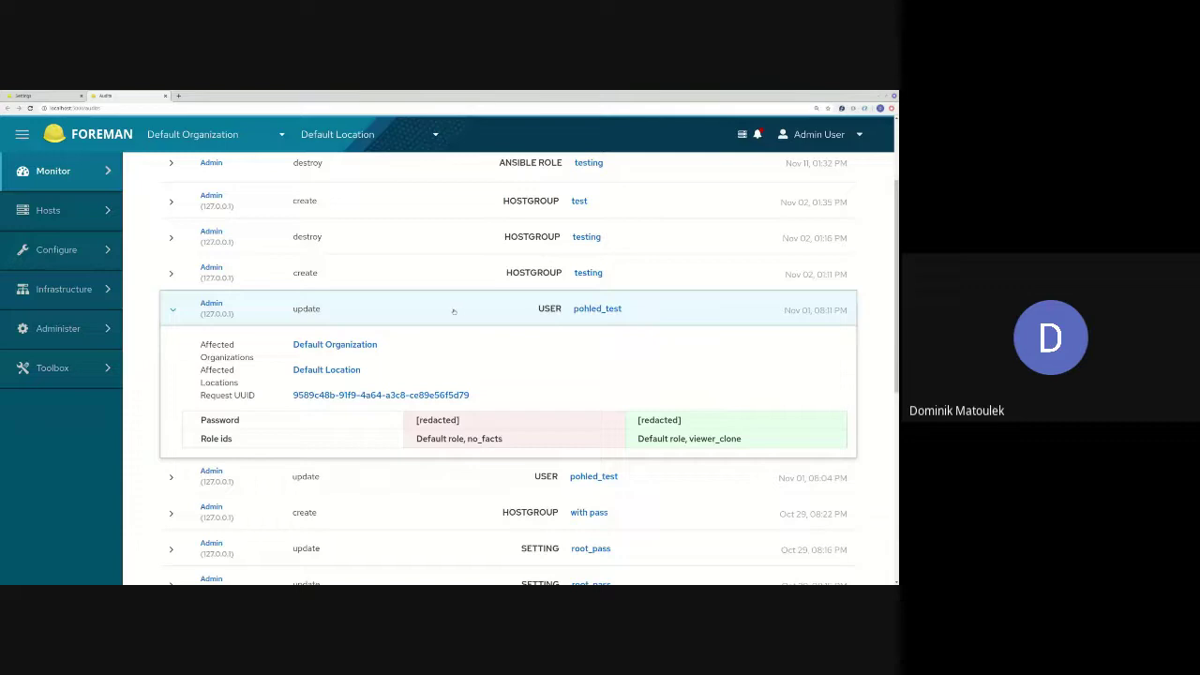
click(172, 310)
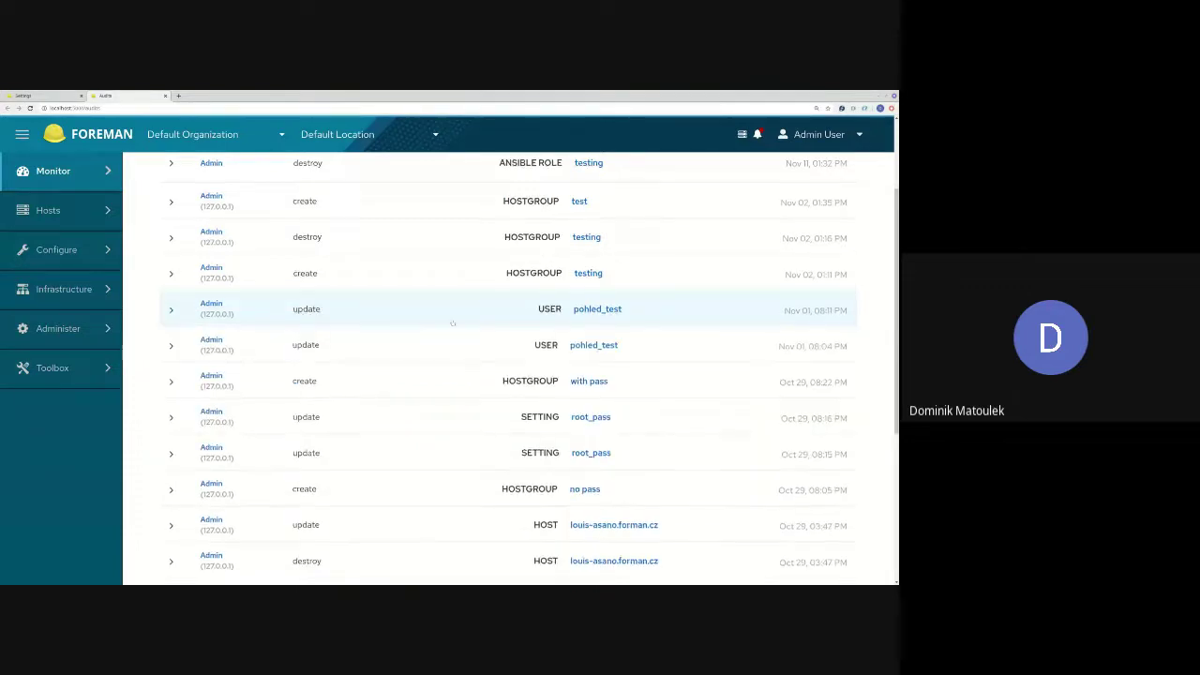
scroll(456, 291, up, 2)
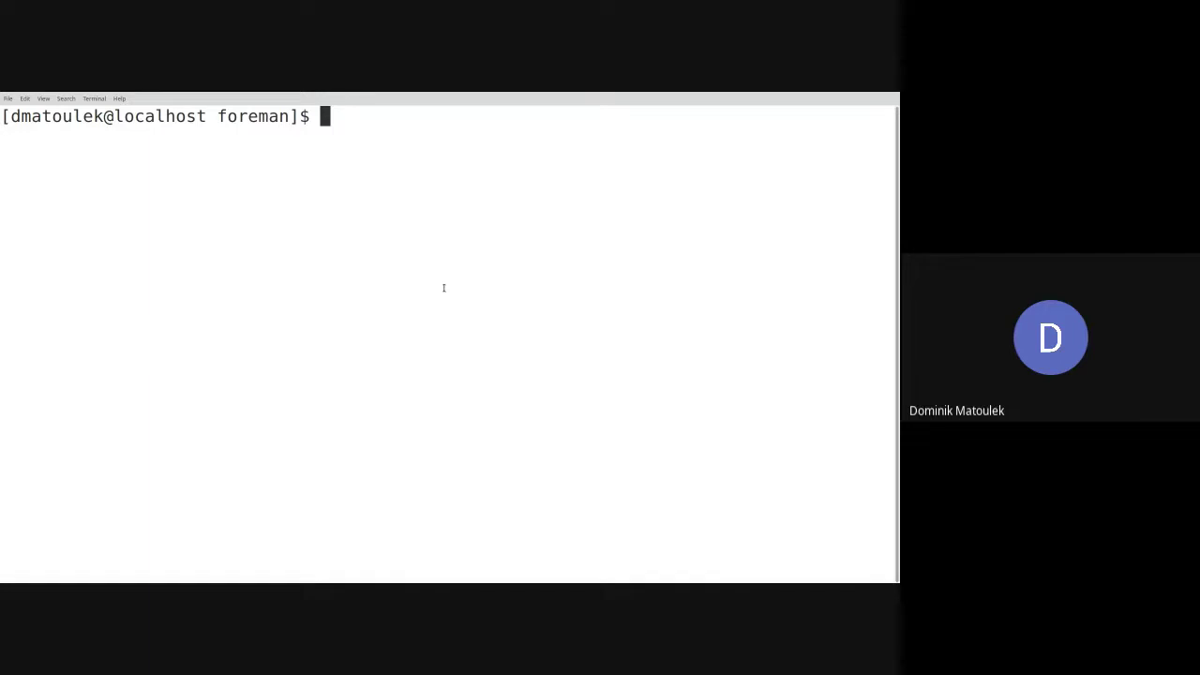
text(fora)
key(BackSpace)
text(e)
text(mena)
key(BackSpace)
key(BackSpace)
key(BackSpace)
text(an-rake )
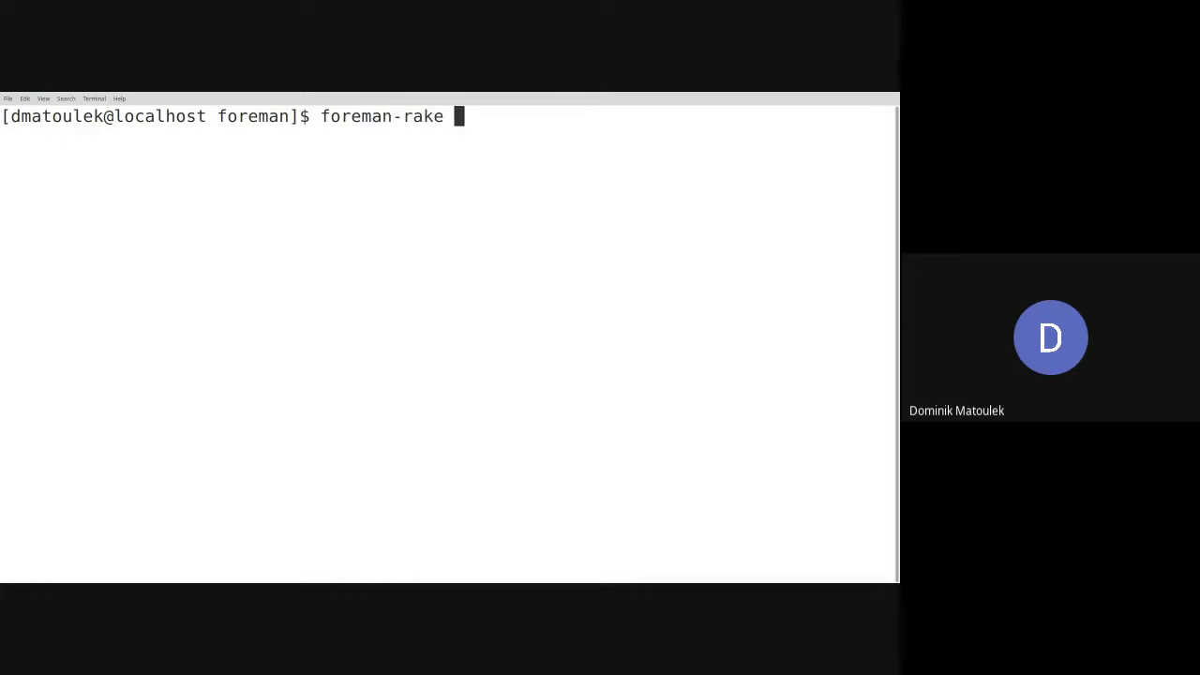
text(audits:expire)
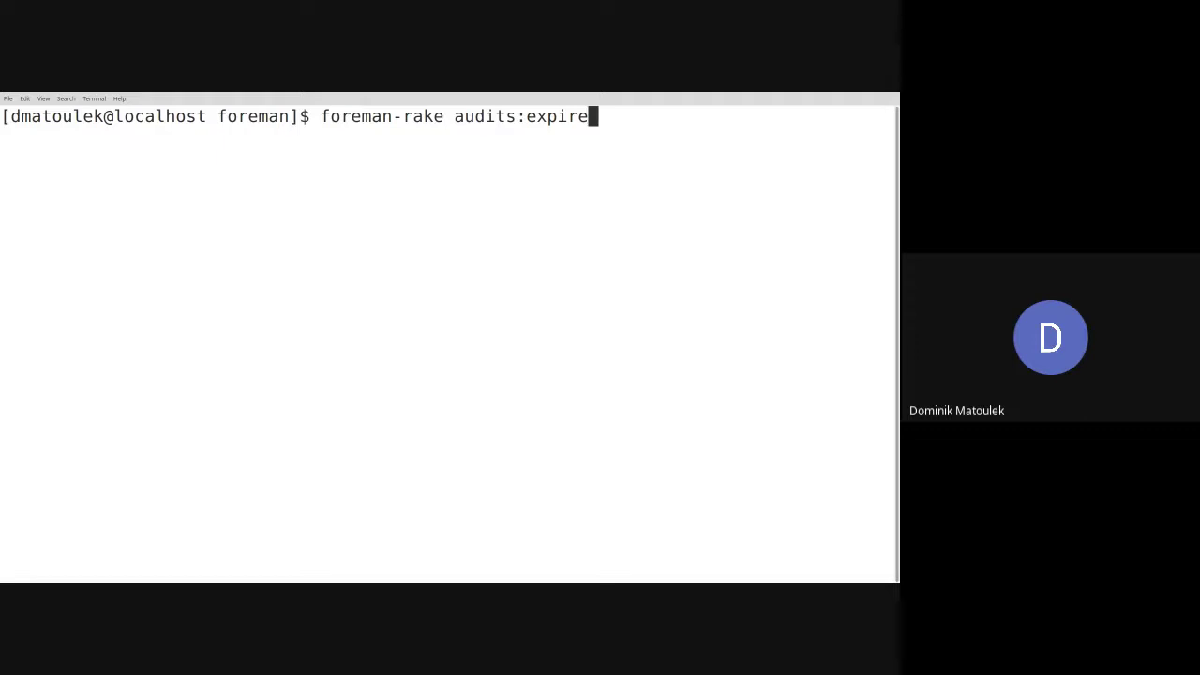
text(days=50)
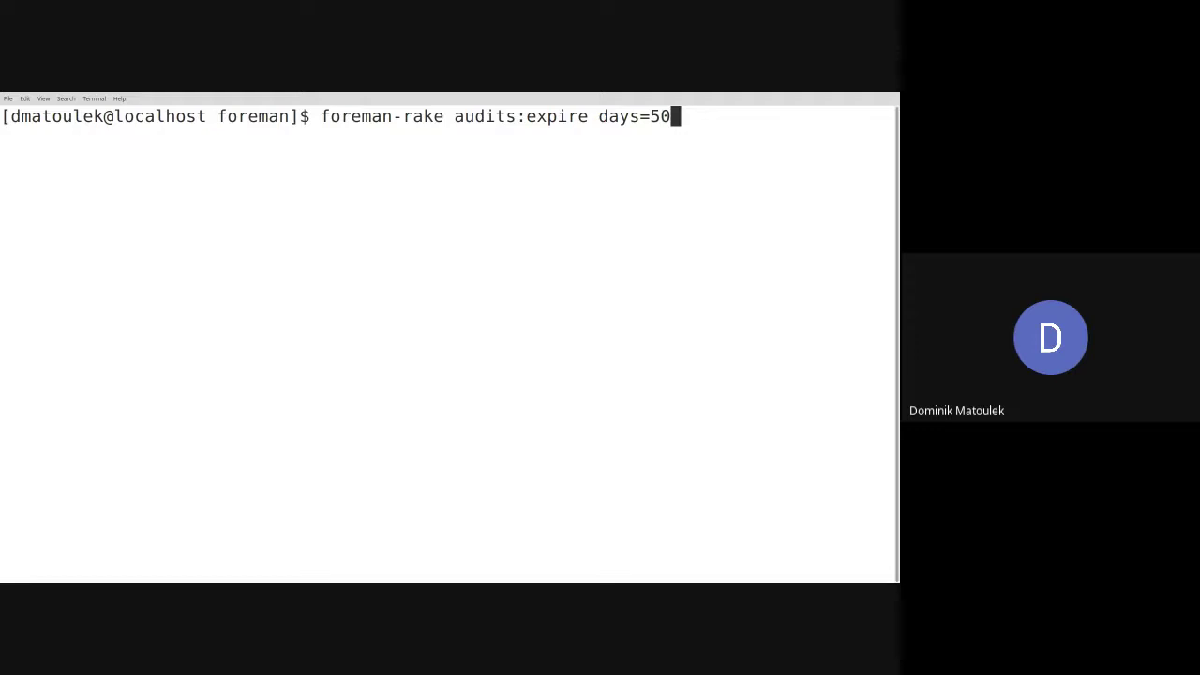
key(BackSpace)
key(BackSpace)
key(BackSpace)
key(BackSpace)
key(BackSpace)
key(BackSpace)
key(BackSpace)
key(BackSpace)
key(BackSpace)
key(BackSpace)
key(BackSpace)
key(BackSpace)
key(BackSpace)
key(BackSpace)
key(BackSpace)
key(BackSpace)
key(BackSpace)
key(BackSpace)
key(BackSpace)
key(BackSpace)
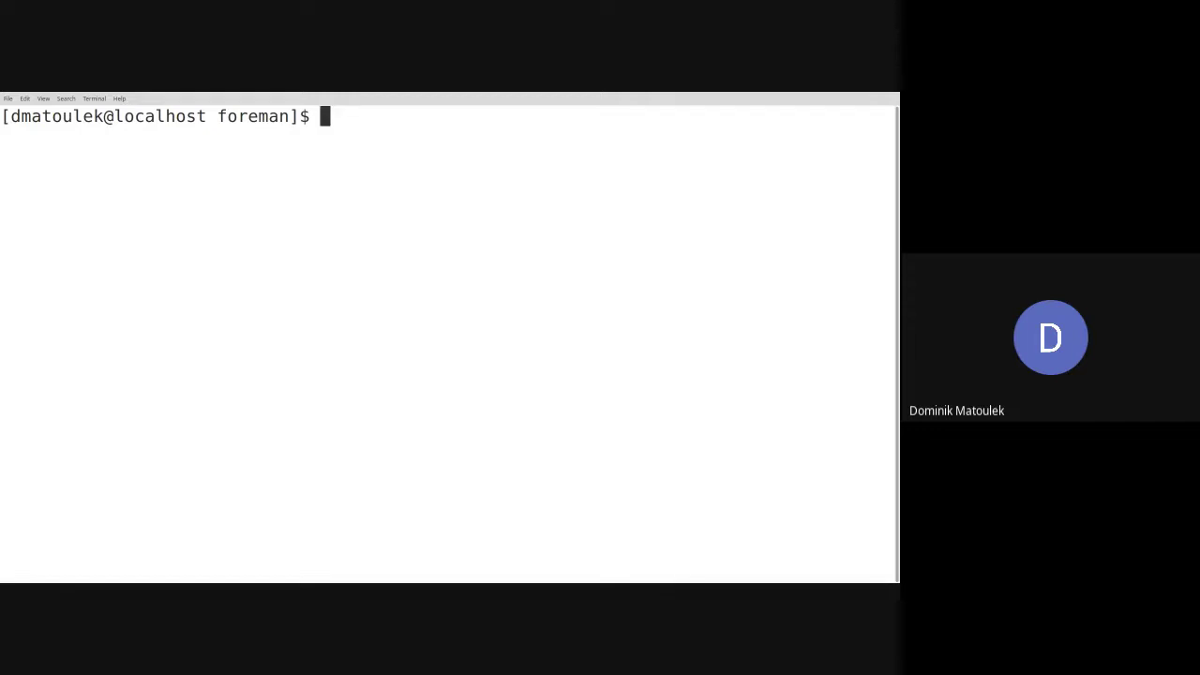
- Run rake audits:expire in the terminal without a days parameter and highlight the final output line
text(rake audit)
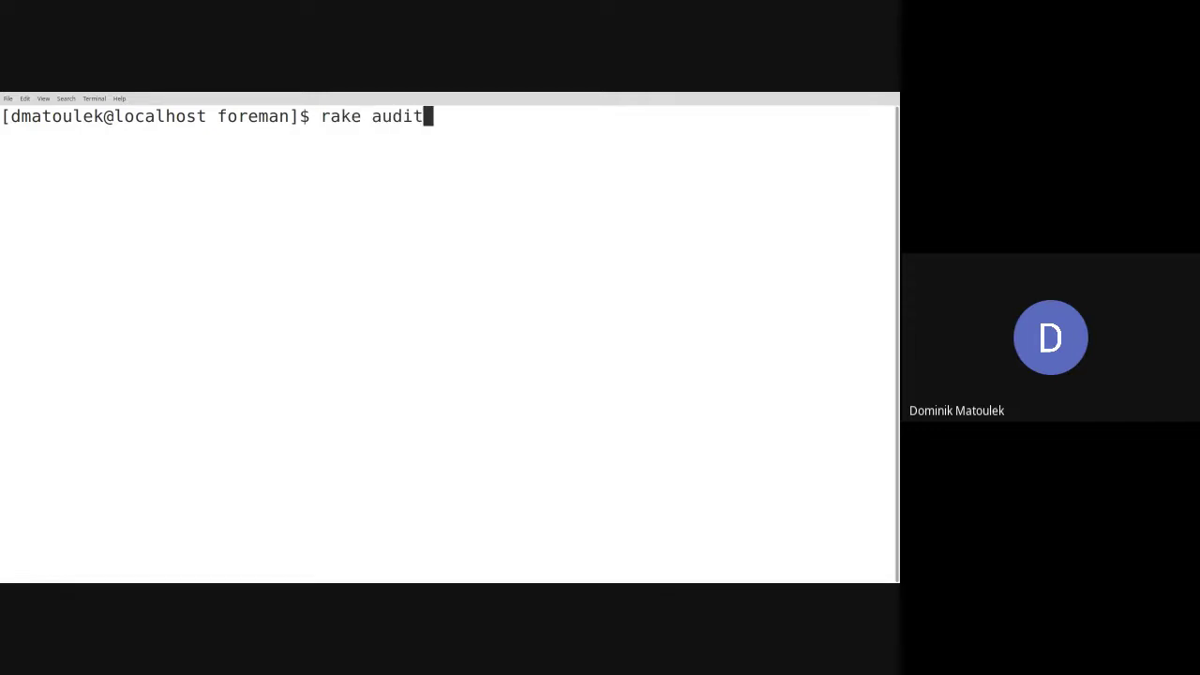
text(s:)
text(expire)
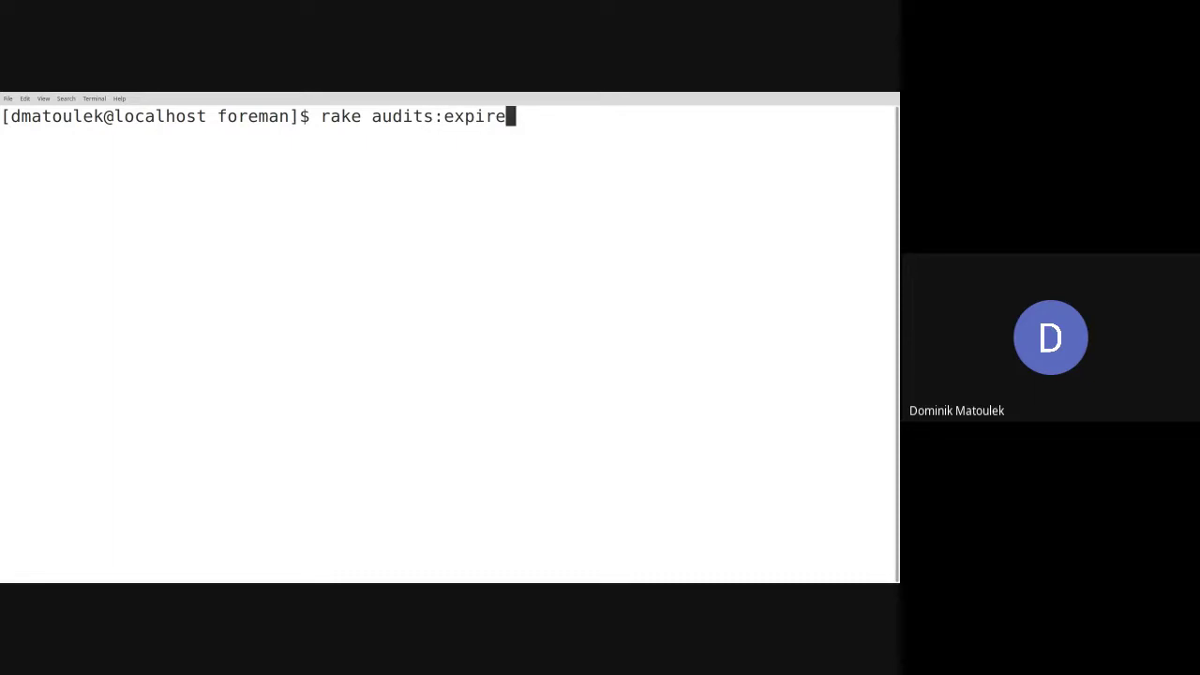
key(Return)
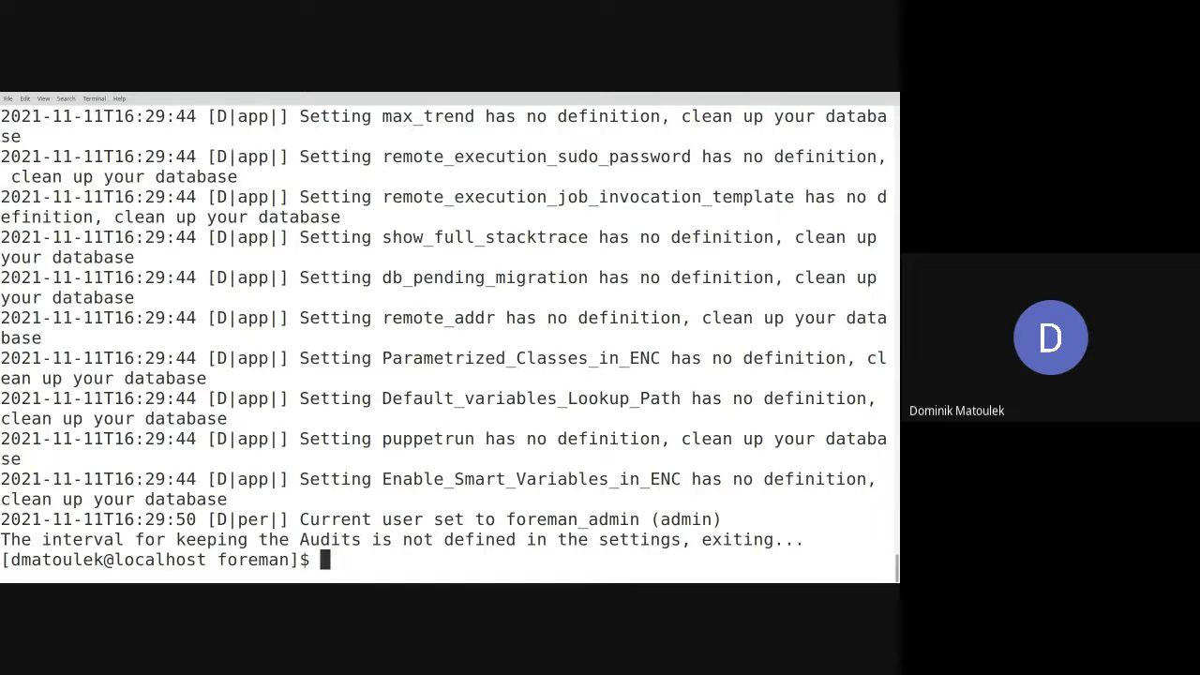
drag(2, 540, 806, 539)
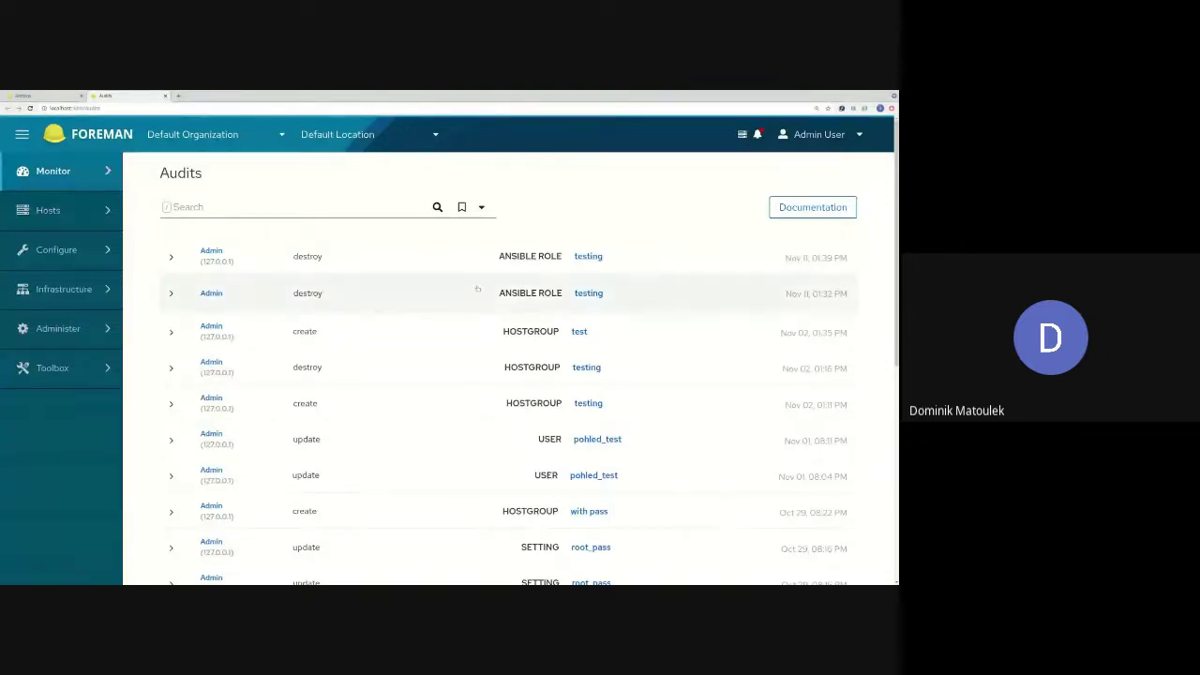
- Set the Saved audits interval in Foreman's general settings to 50 days
click(25, 95)
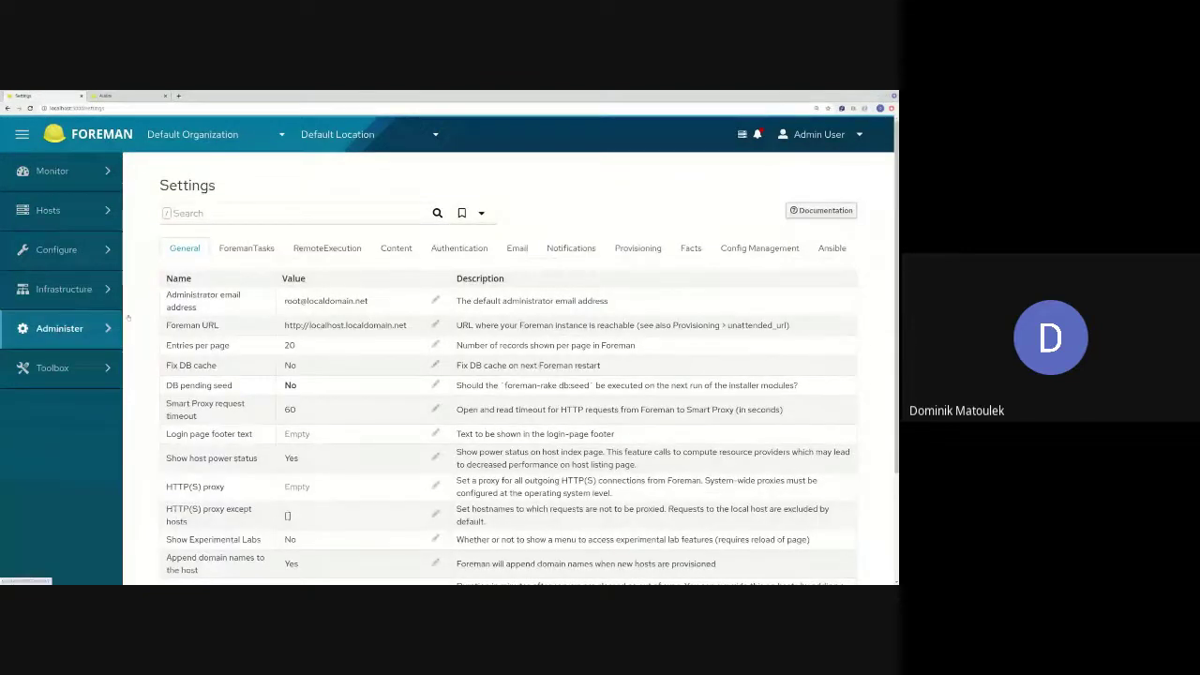
mouse_move(94, 328)
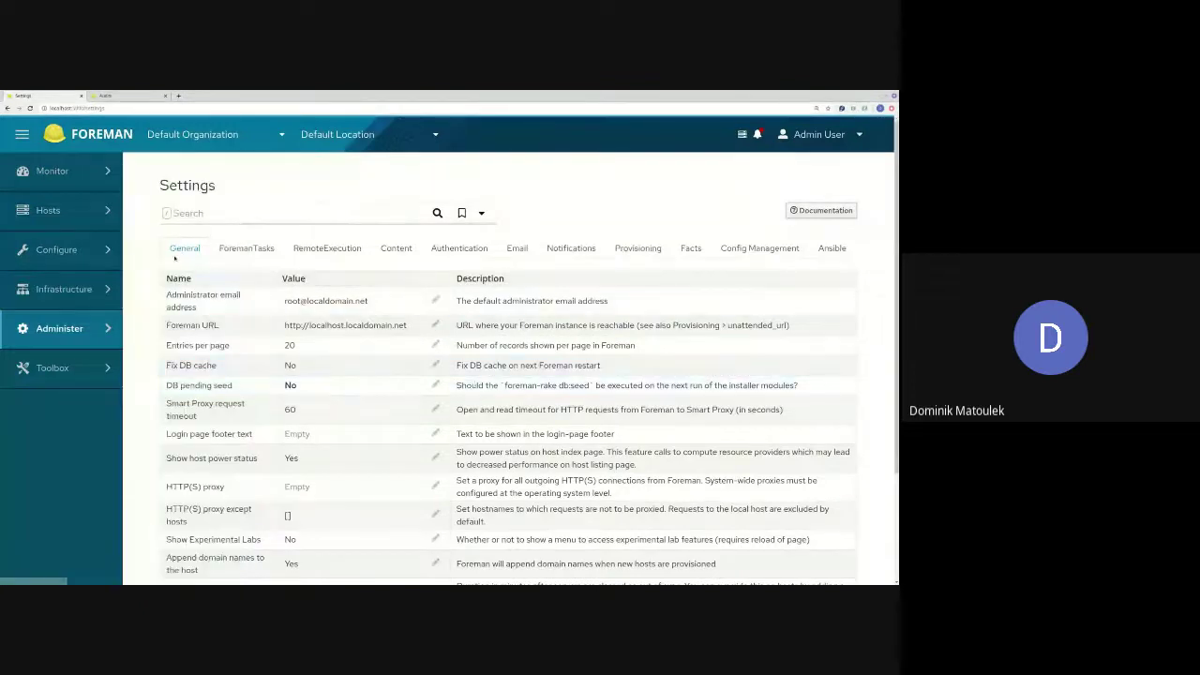
scroll(527, 339, down, 2)
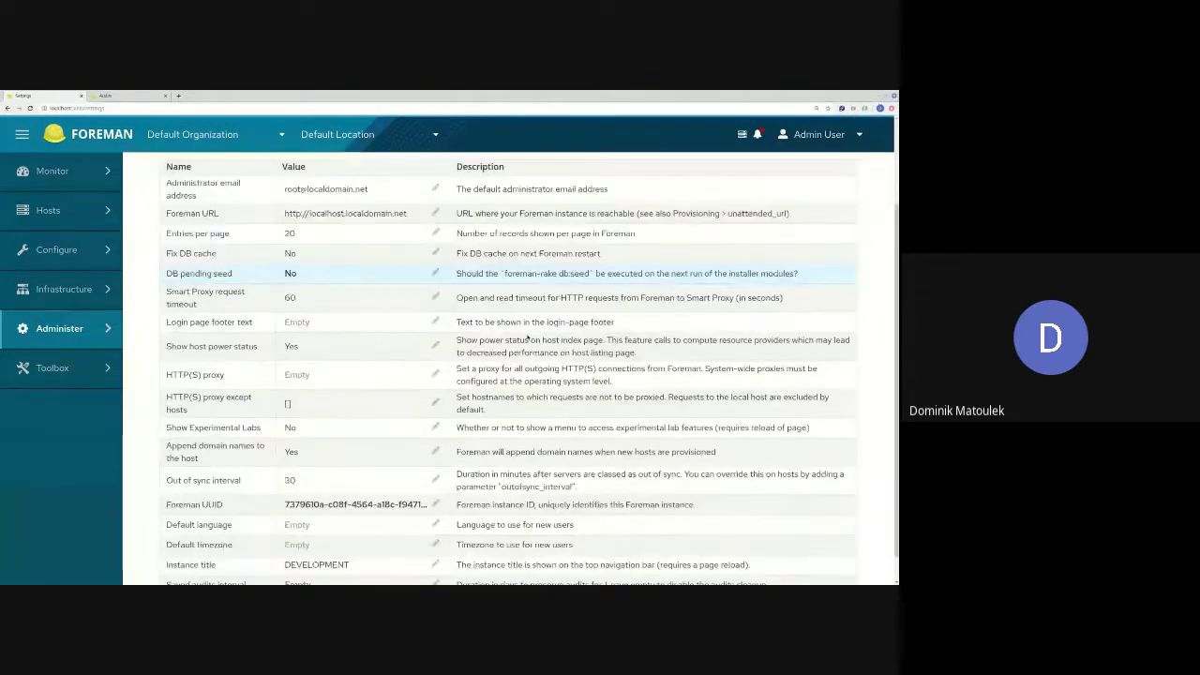
scroll(527, 340, down, 1)
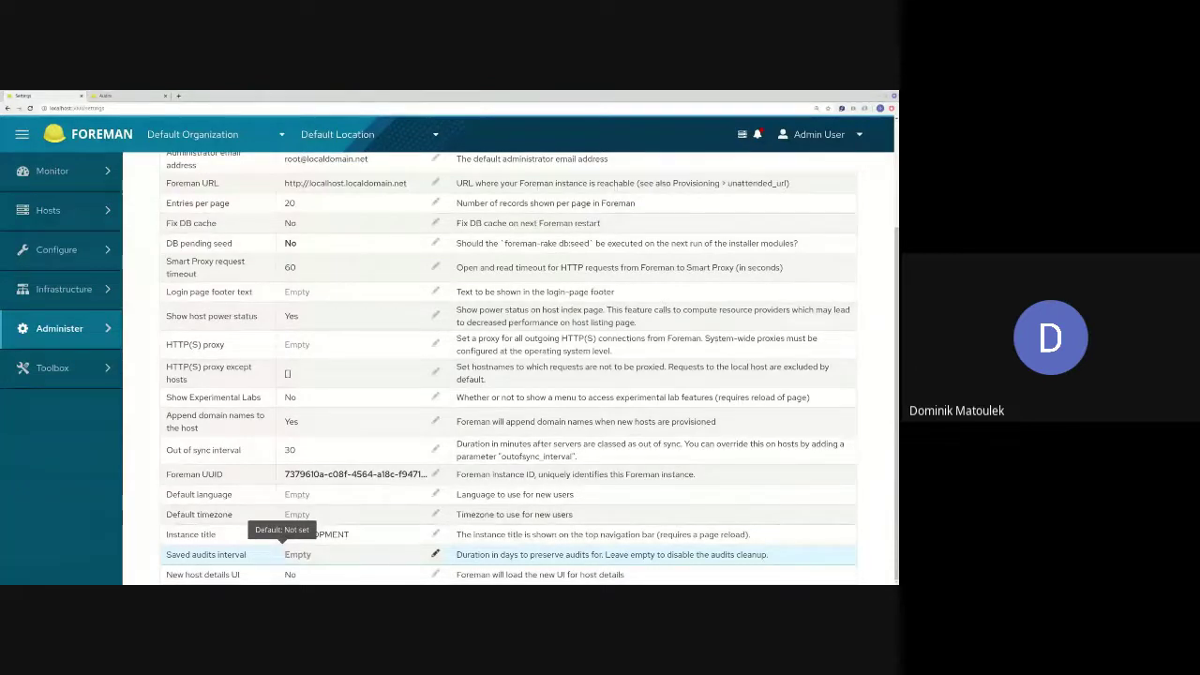
click(313, 556)
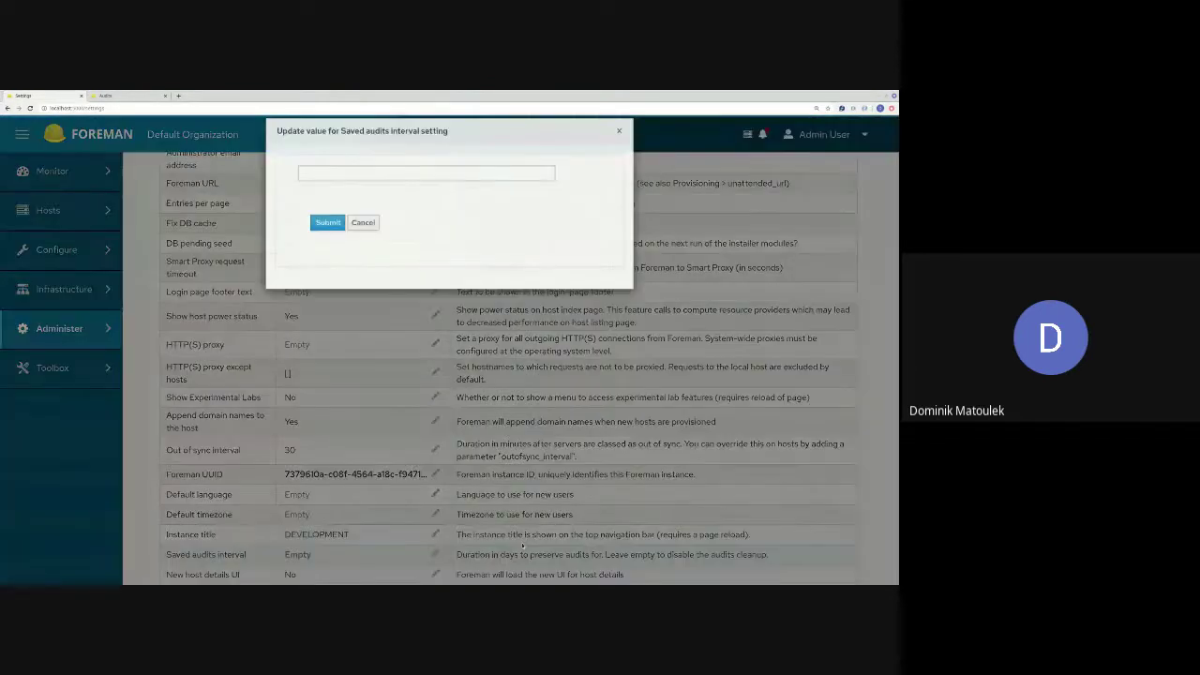
click(346, 191)
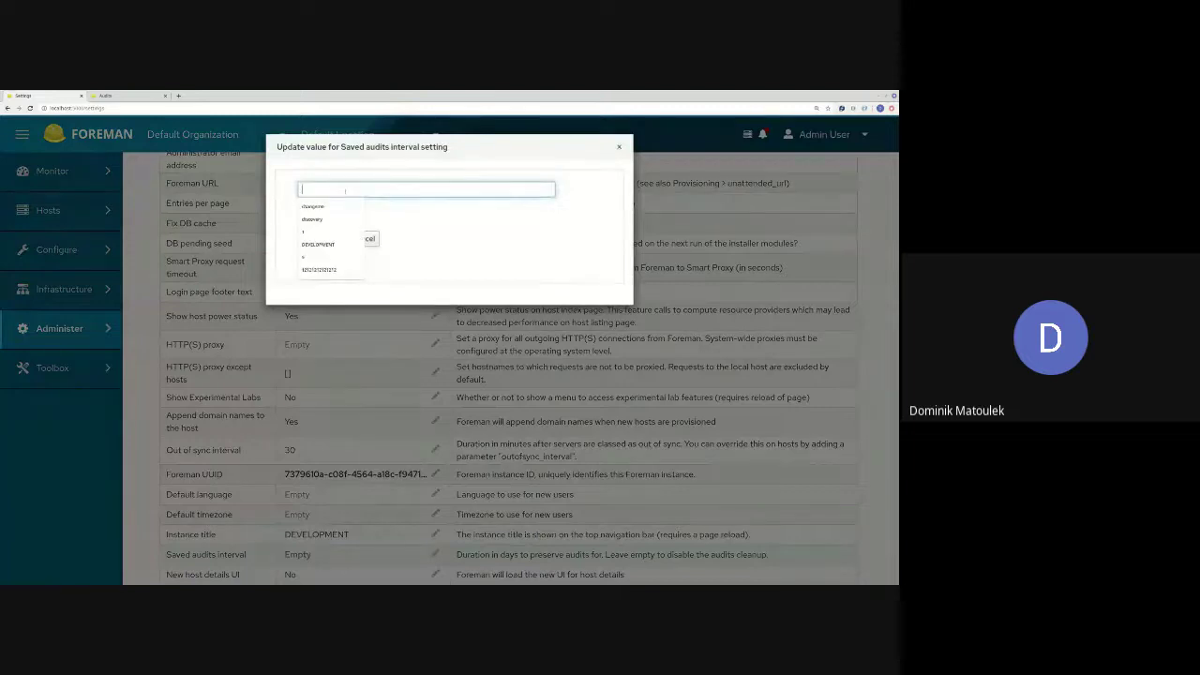
text(50)
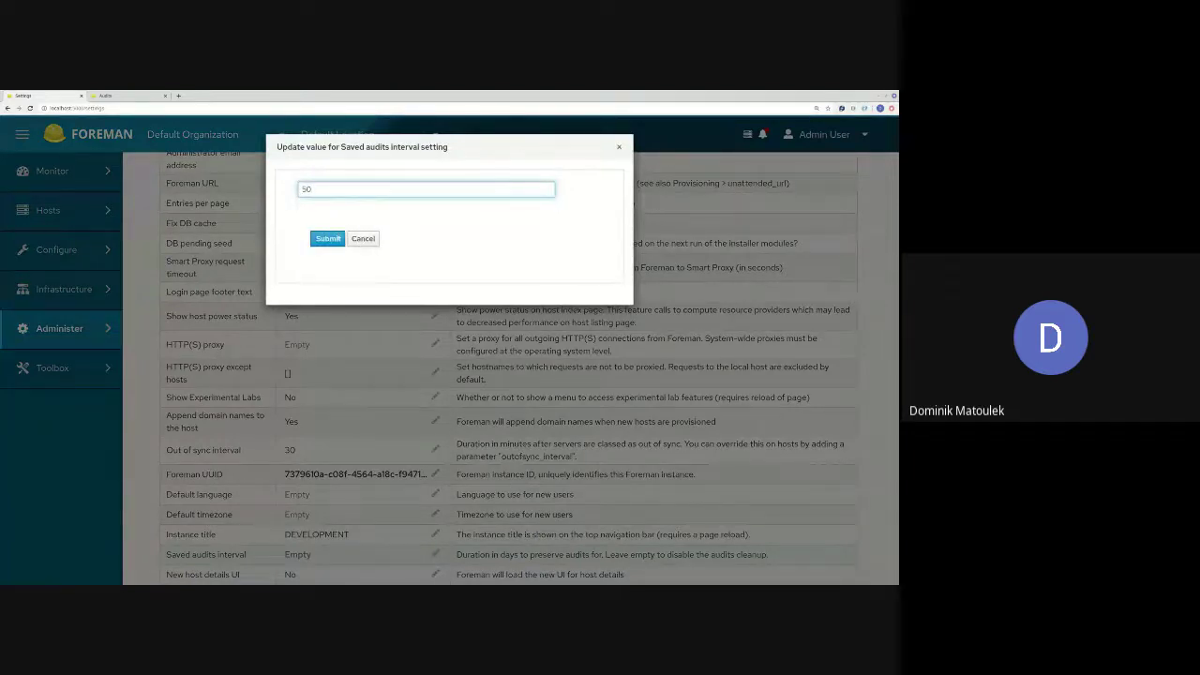
click(330, 240)
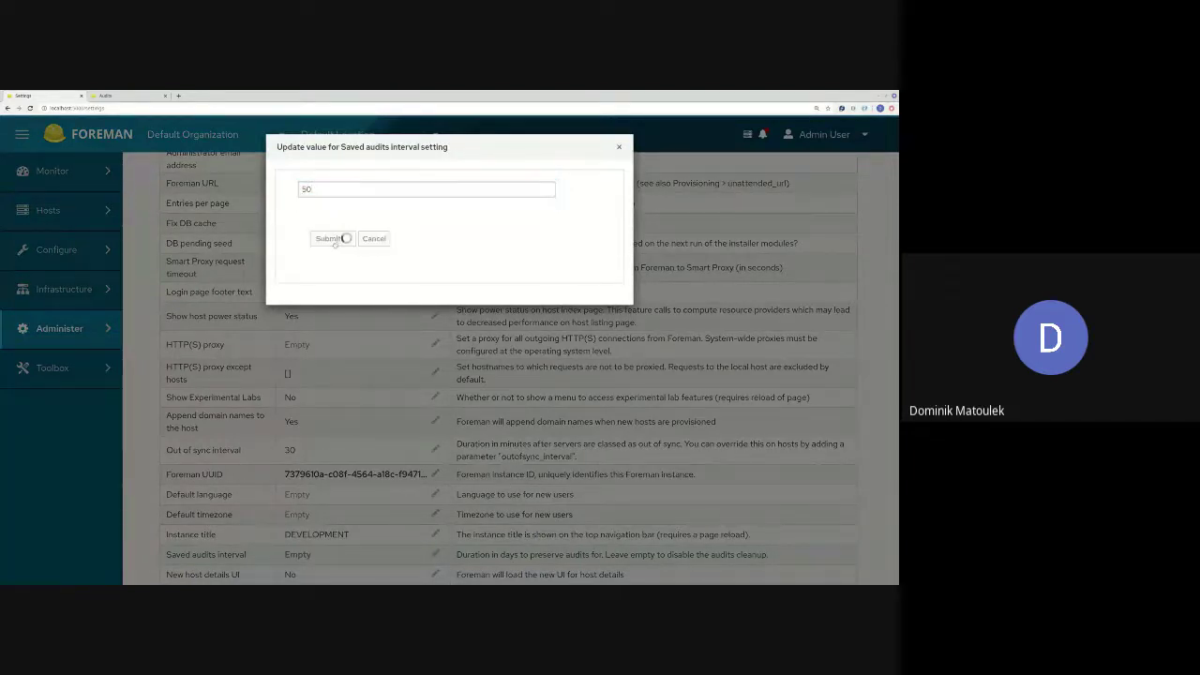
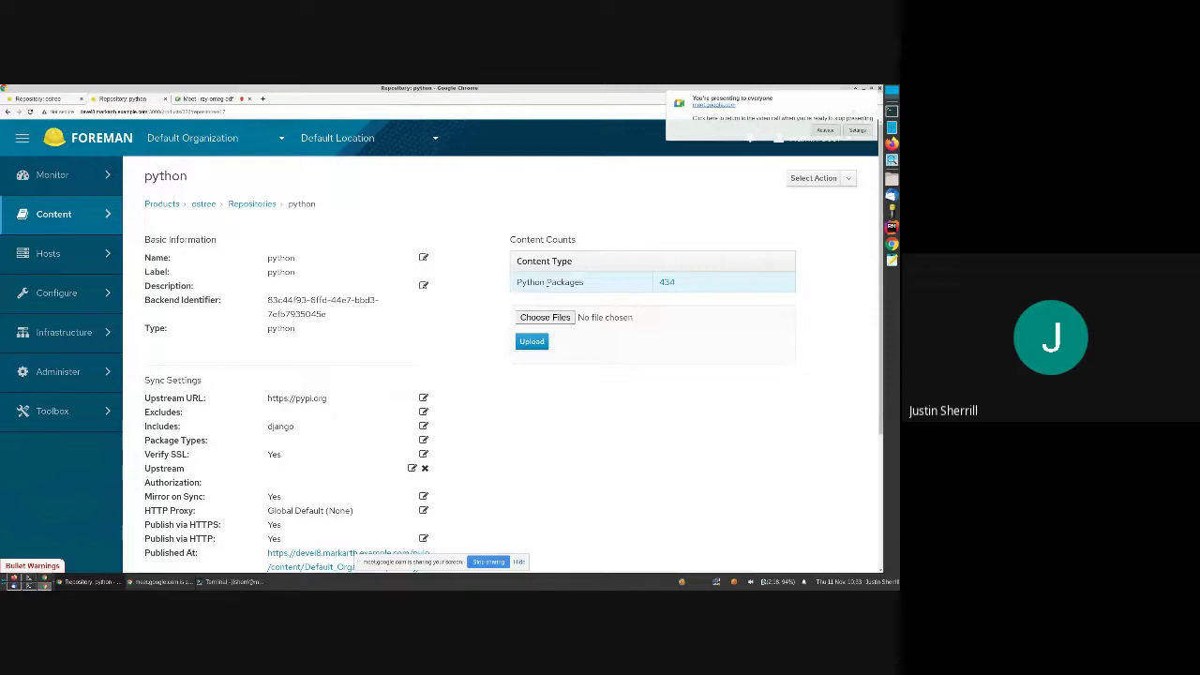
- Check the Python Packages entry in the content counts of the python repository
triple_click(549, 282)
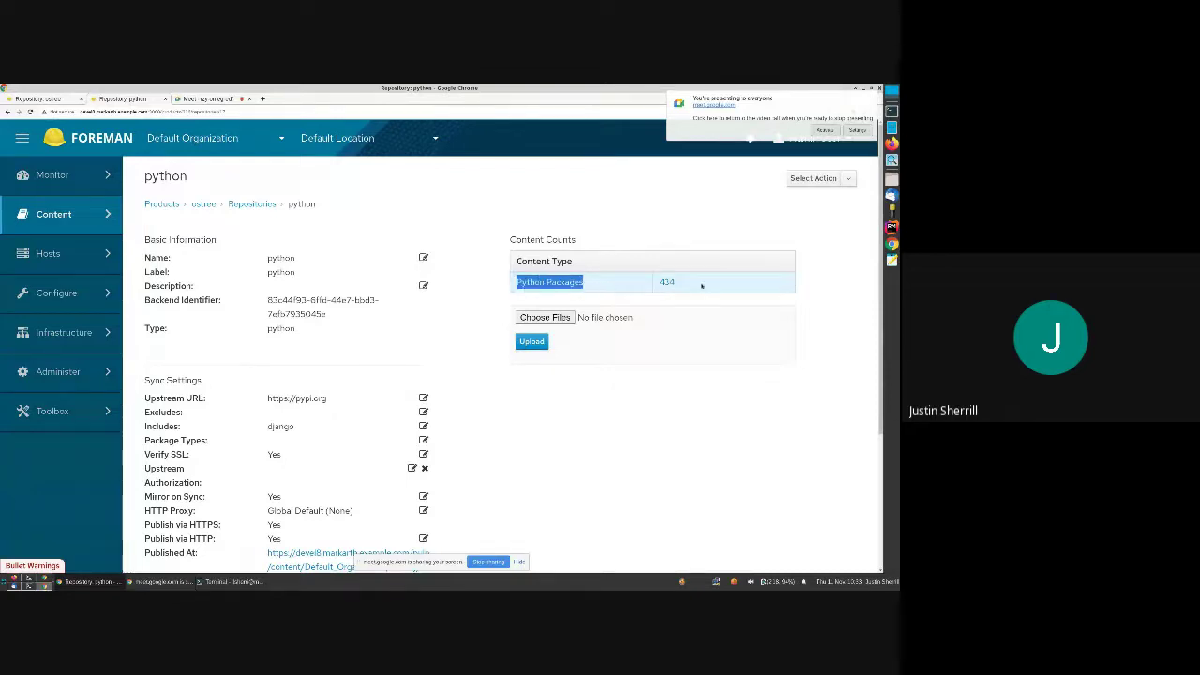
click(585, 282)
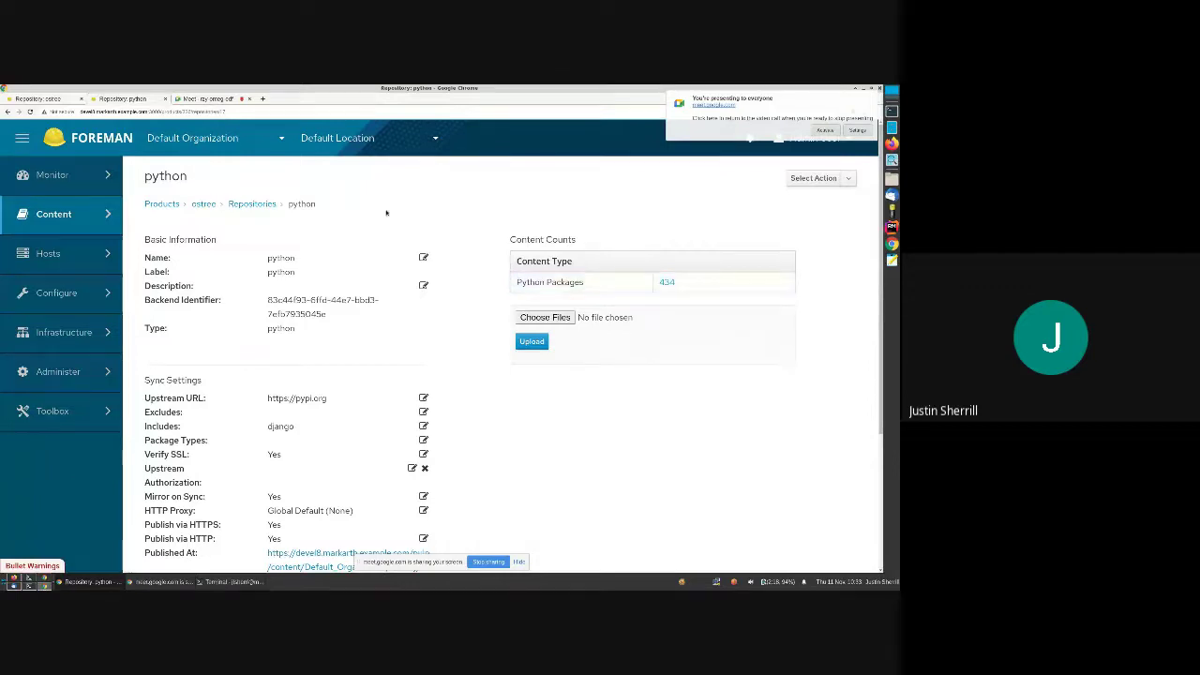
drag(530, 283, 672, 291)
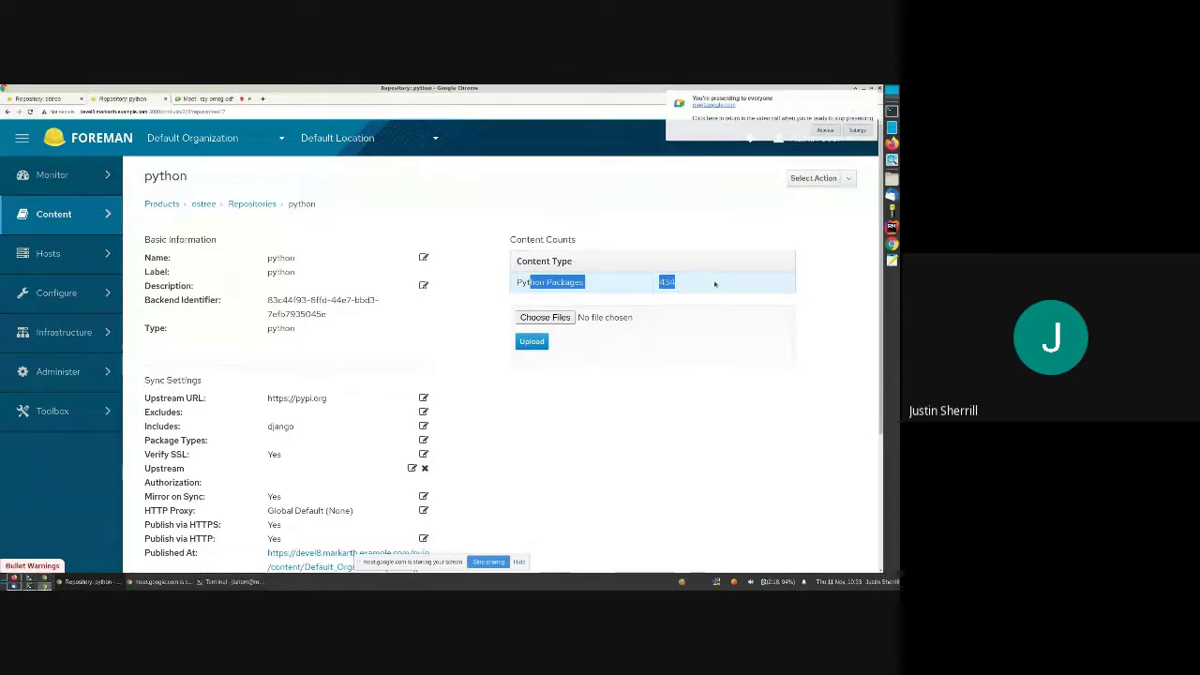
click(673, 289)
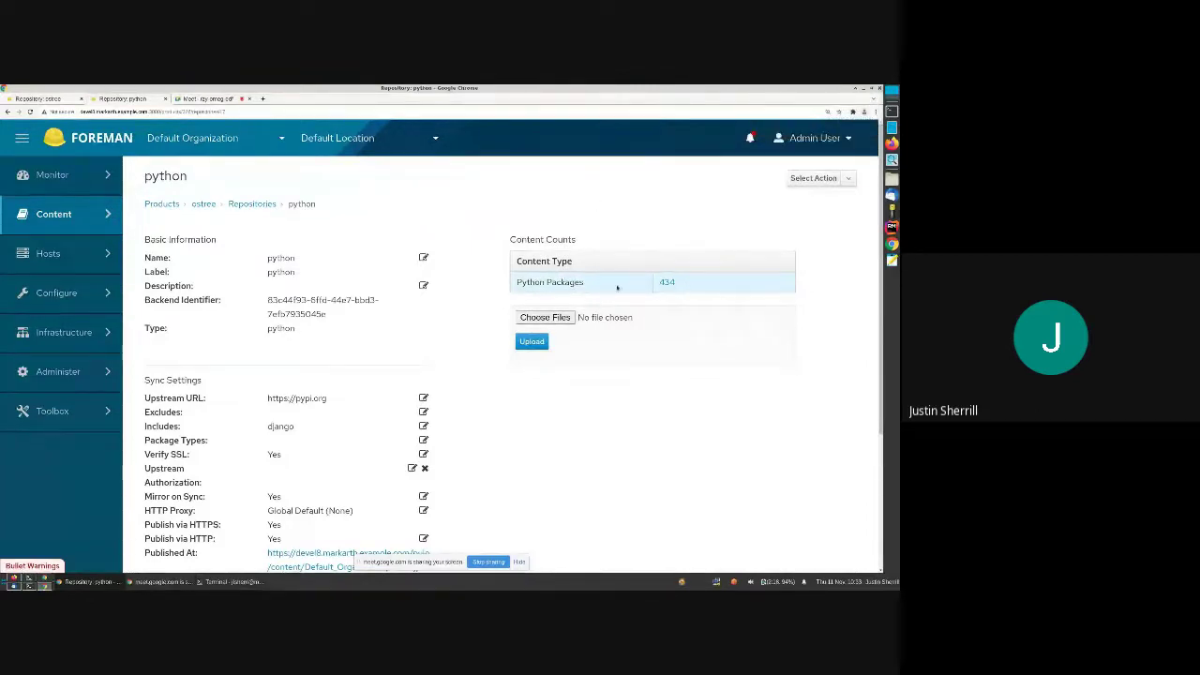
- Remove the Django 1.1.3 package (Django-1.1.3.tar.gz) from the python repository's Python Packages
drag(515, 282, 598, 285)
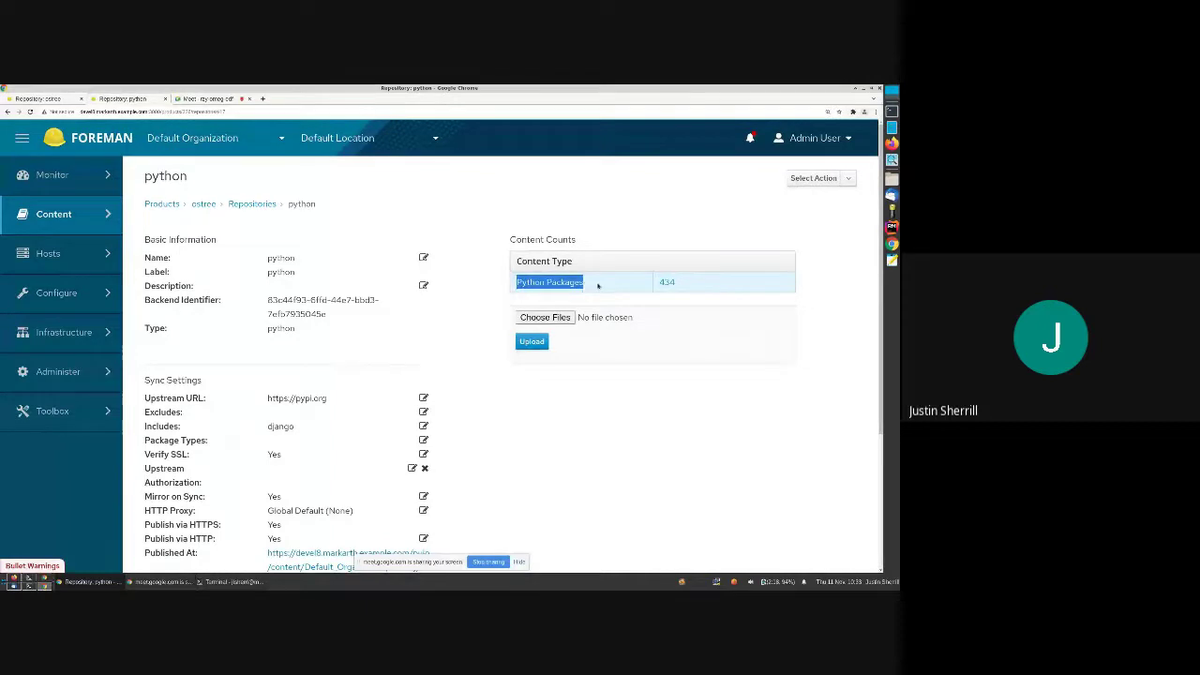
click(668, 282)
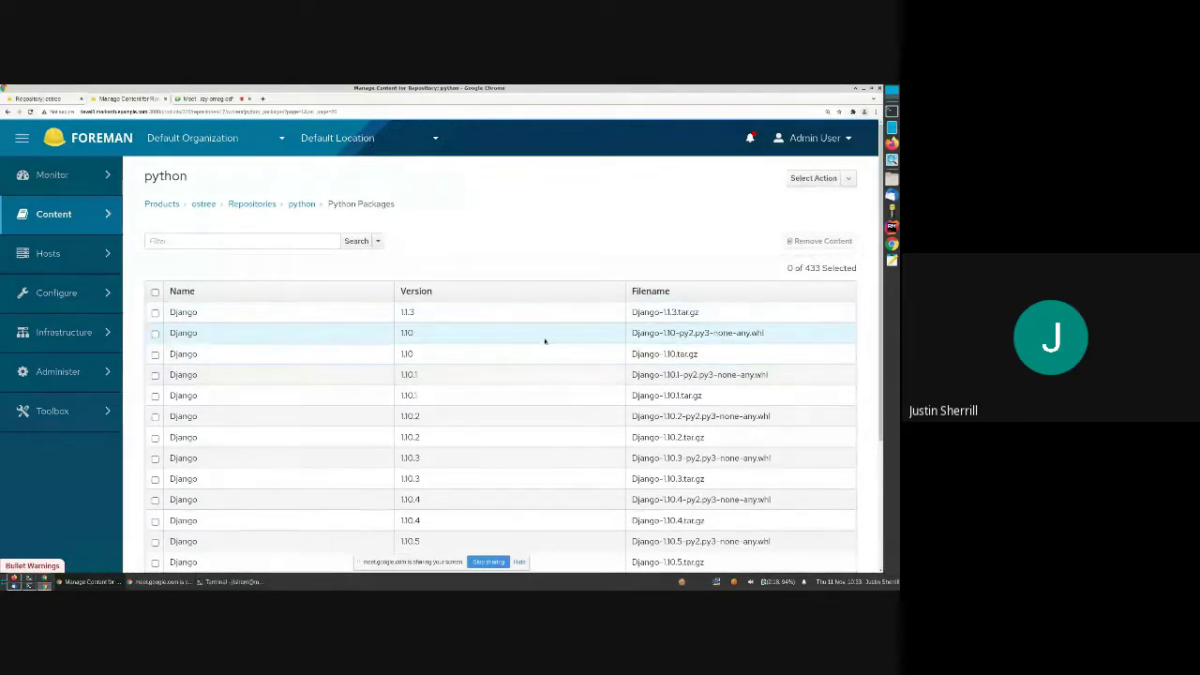
click(155, 312)
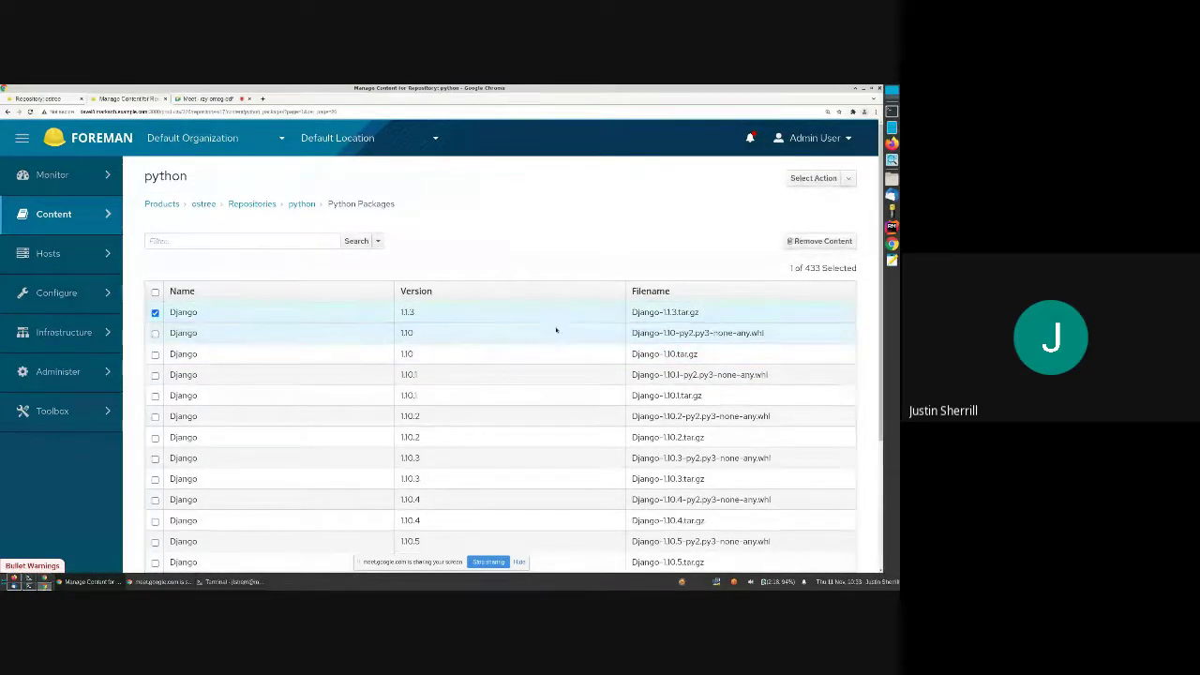
click(805, 242)
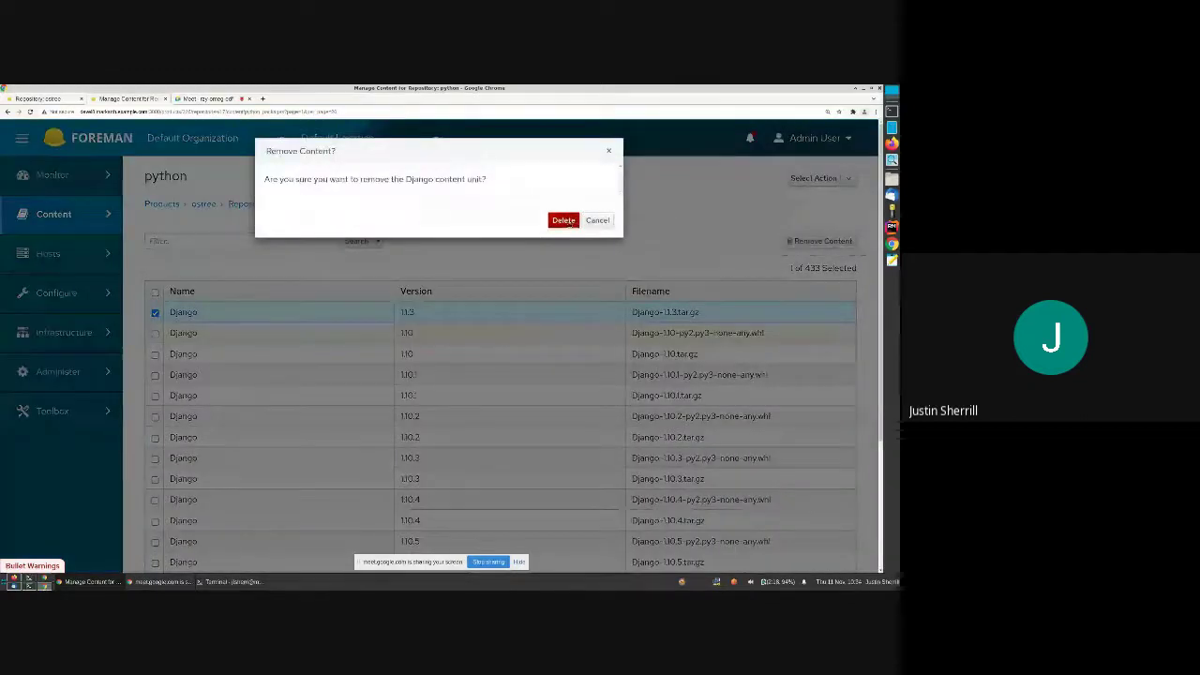
click(563, 218)
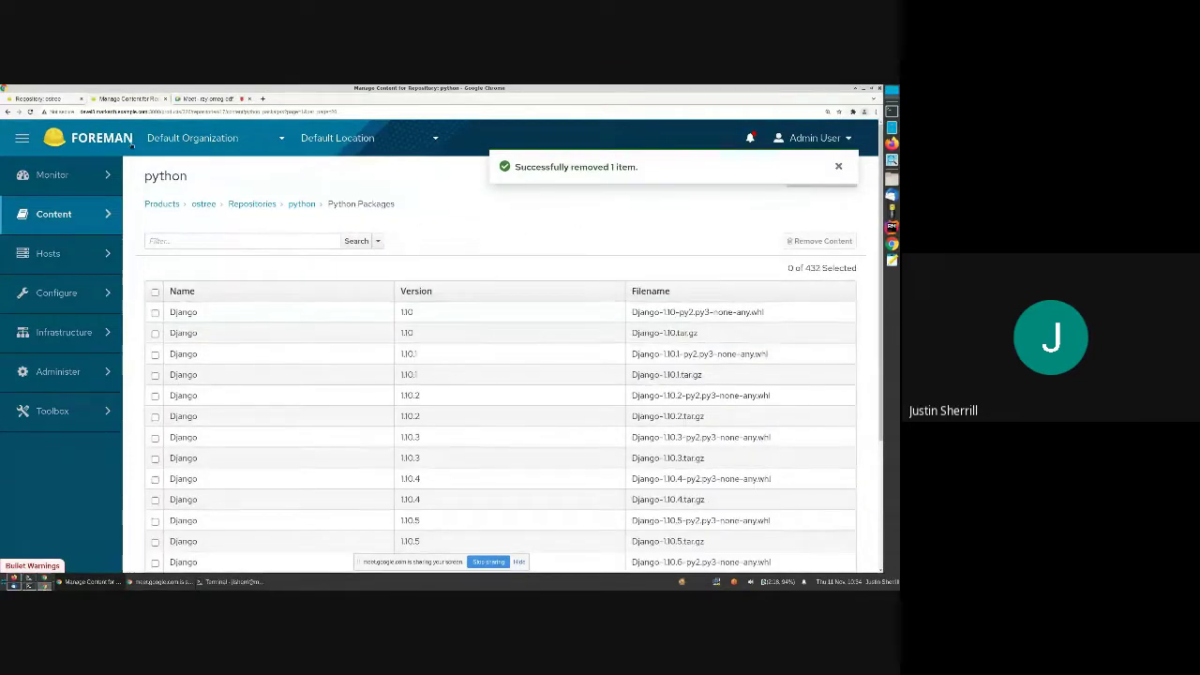
- Switch to the ostree repository and inspect the list of its OSTree Refs
click(44, 97)
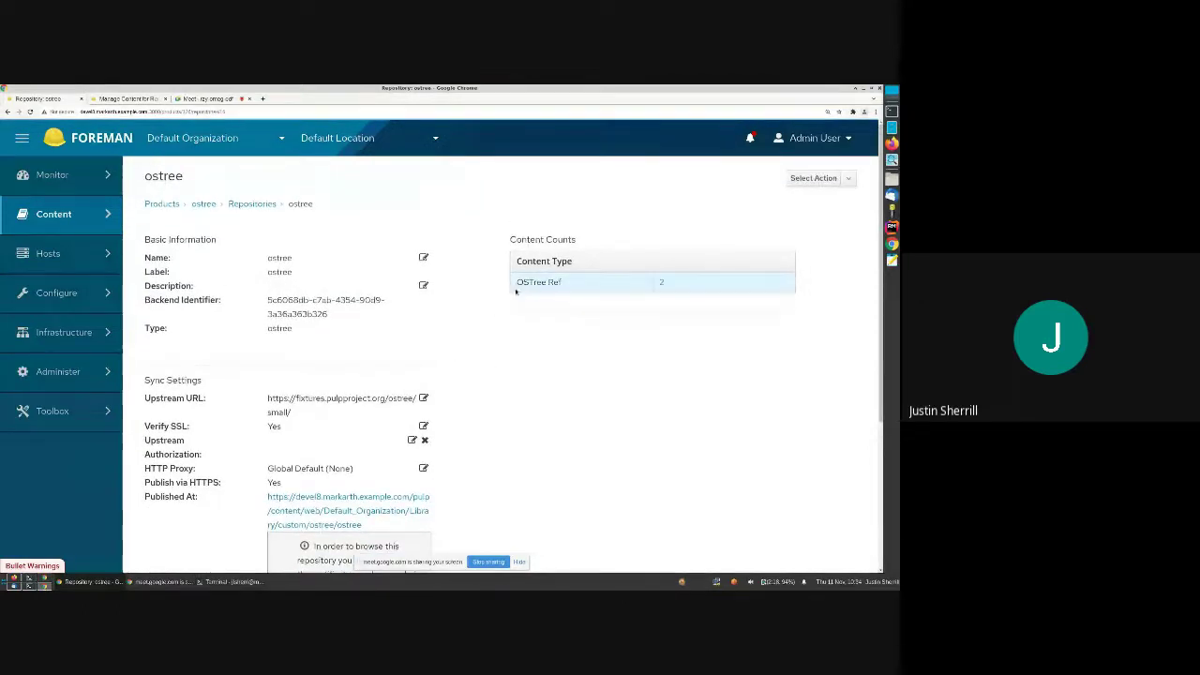
triple_click(566, 283)
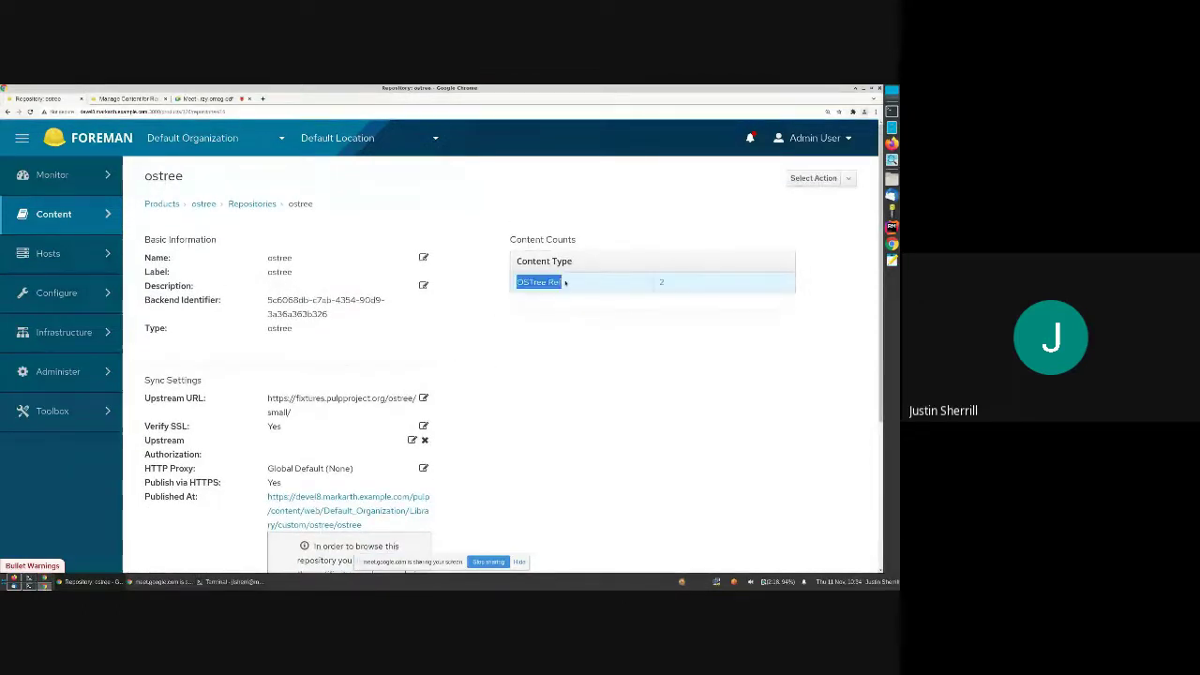
click(662, 282)
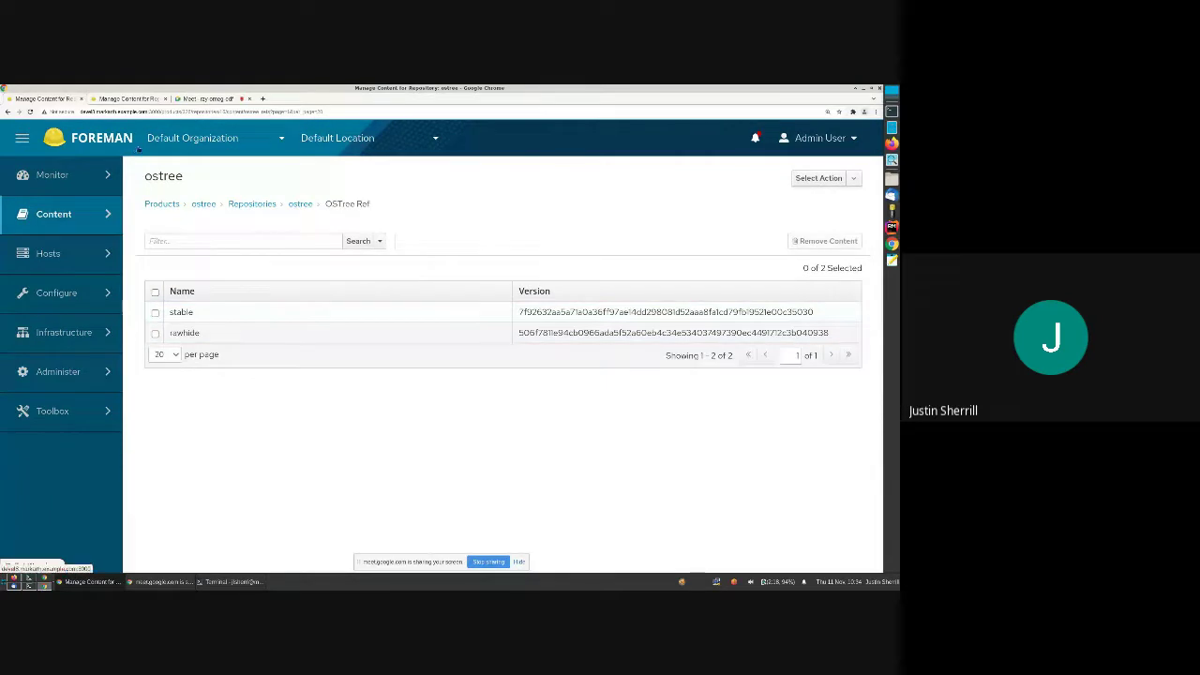
- Switch to the Google Meet call and stop presenting the screen
click(200, 99)
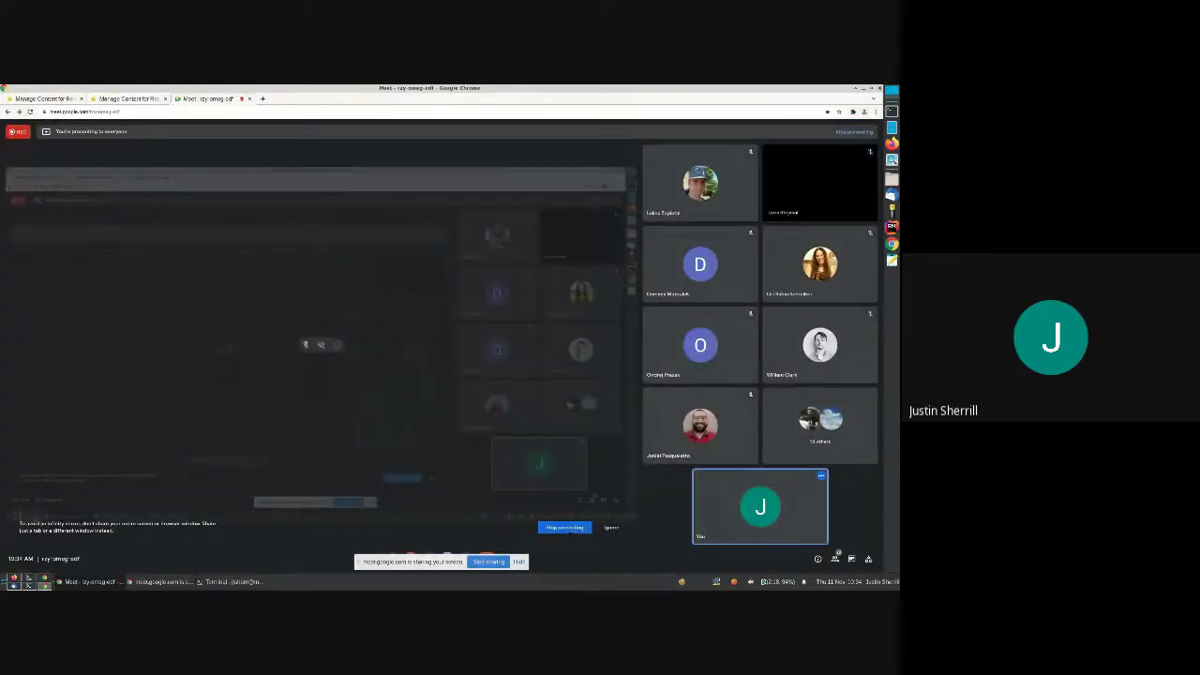
click(565, 528)
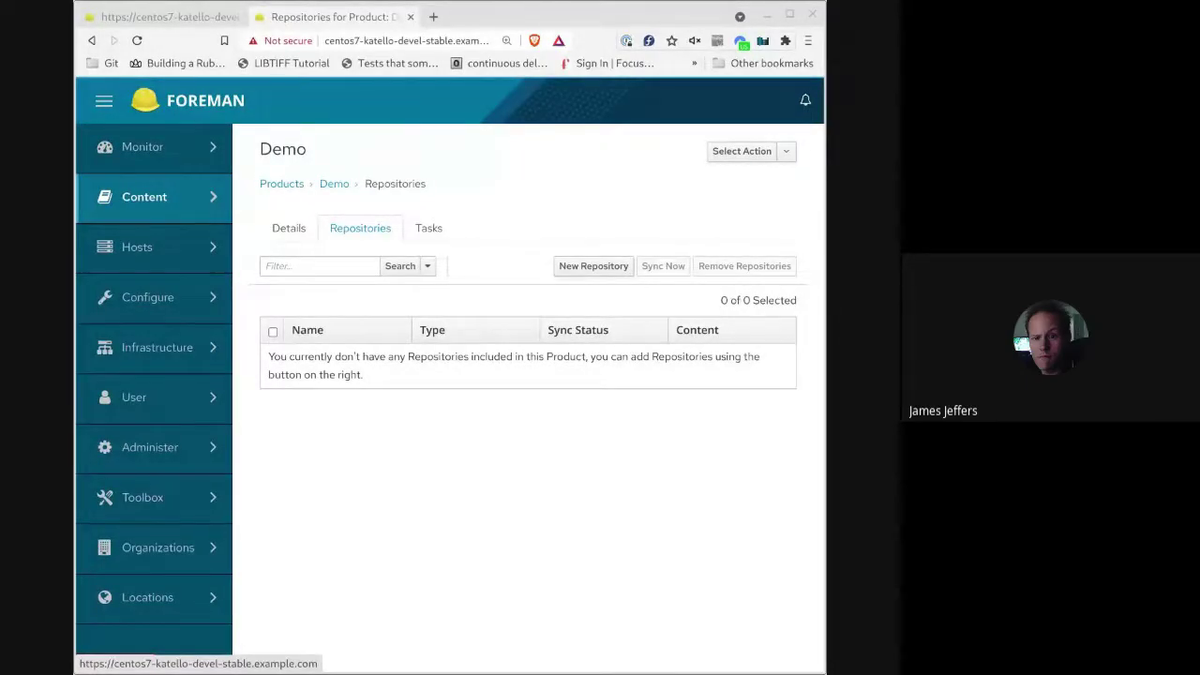
- Go to the Products list from the overview and open the Demo product's repositories
click(367, 100)
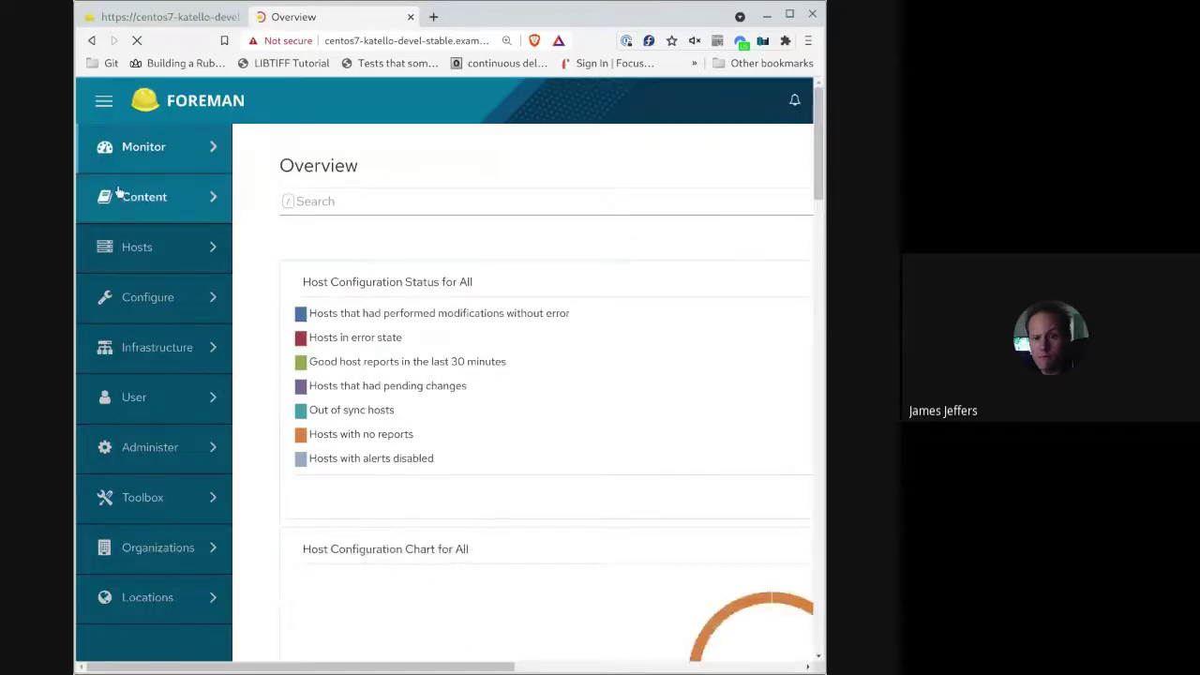
mouse_move(123, 183)
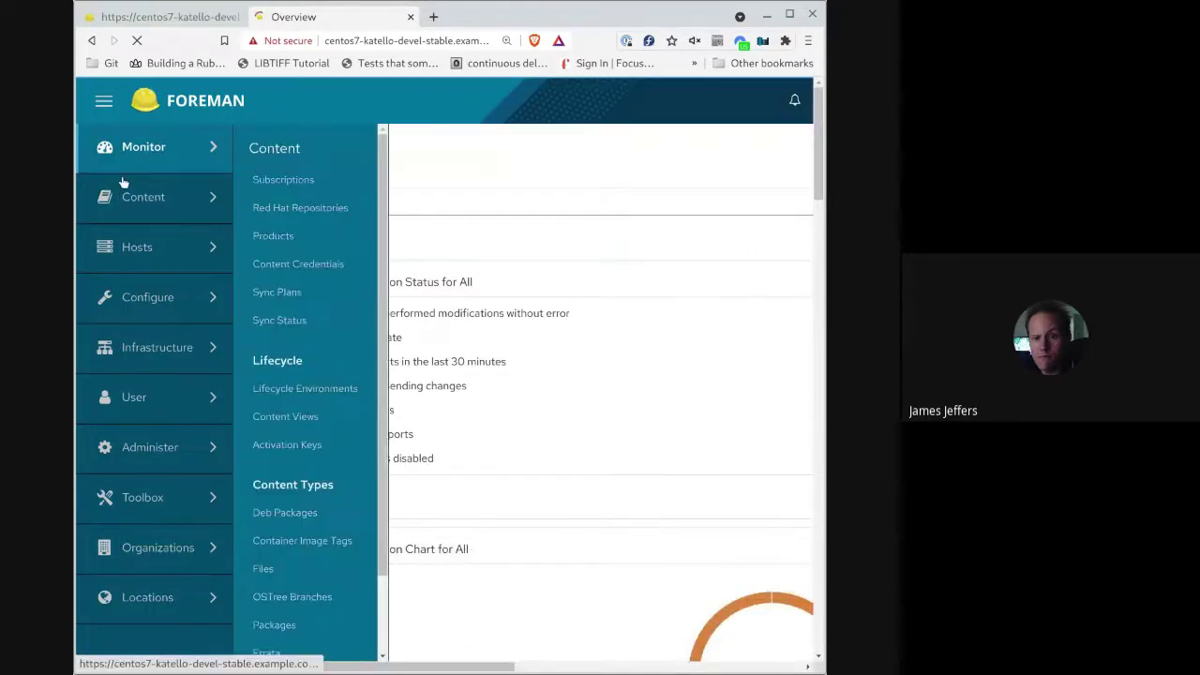
click(272, 236)
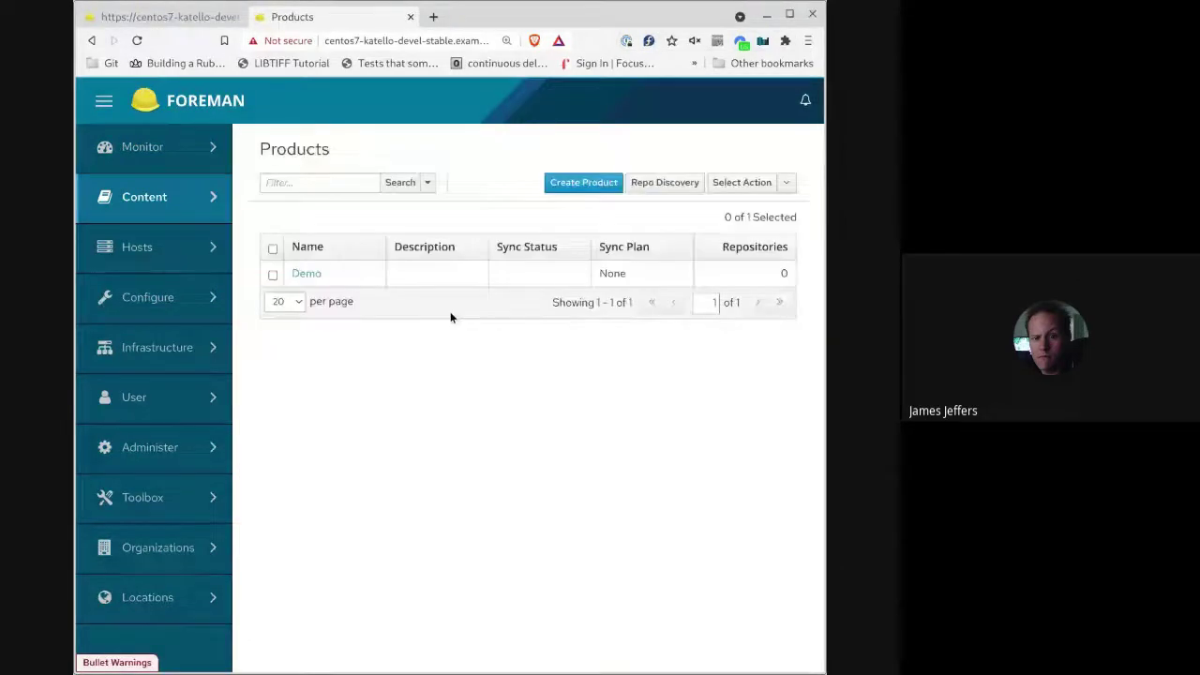
click(306, 273)
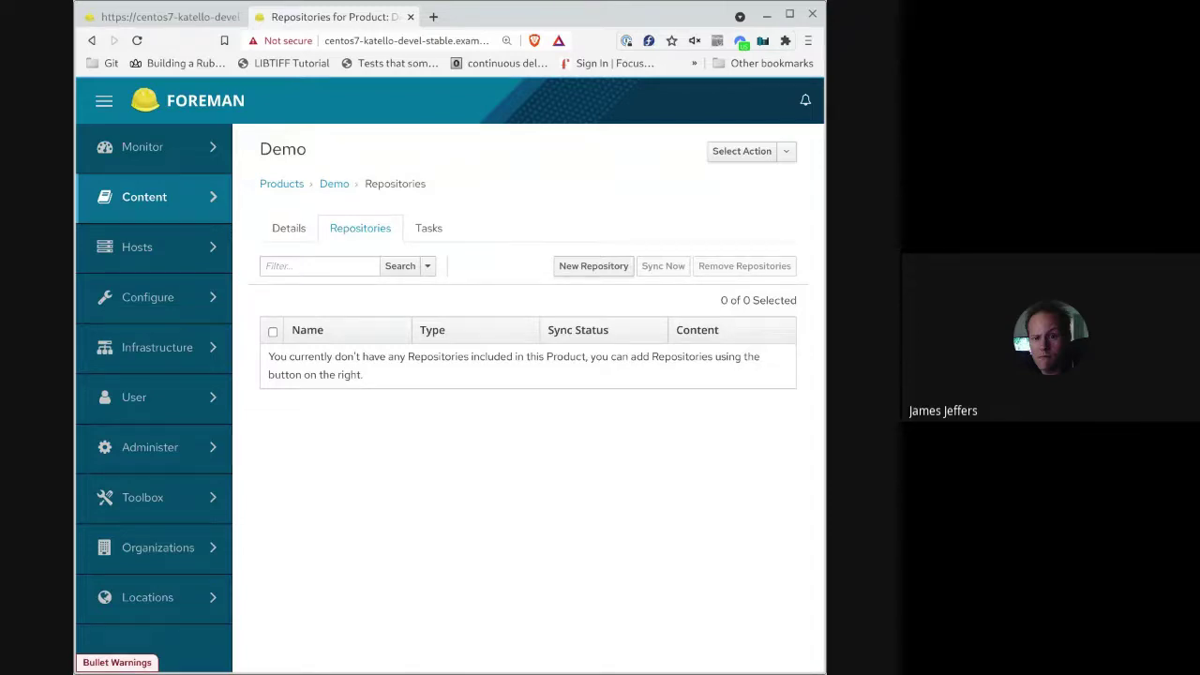
click(584, 270)
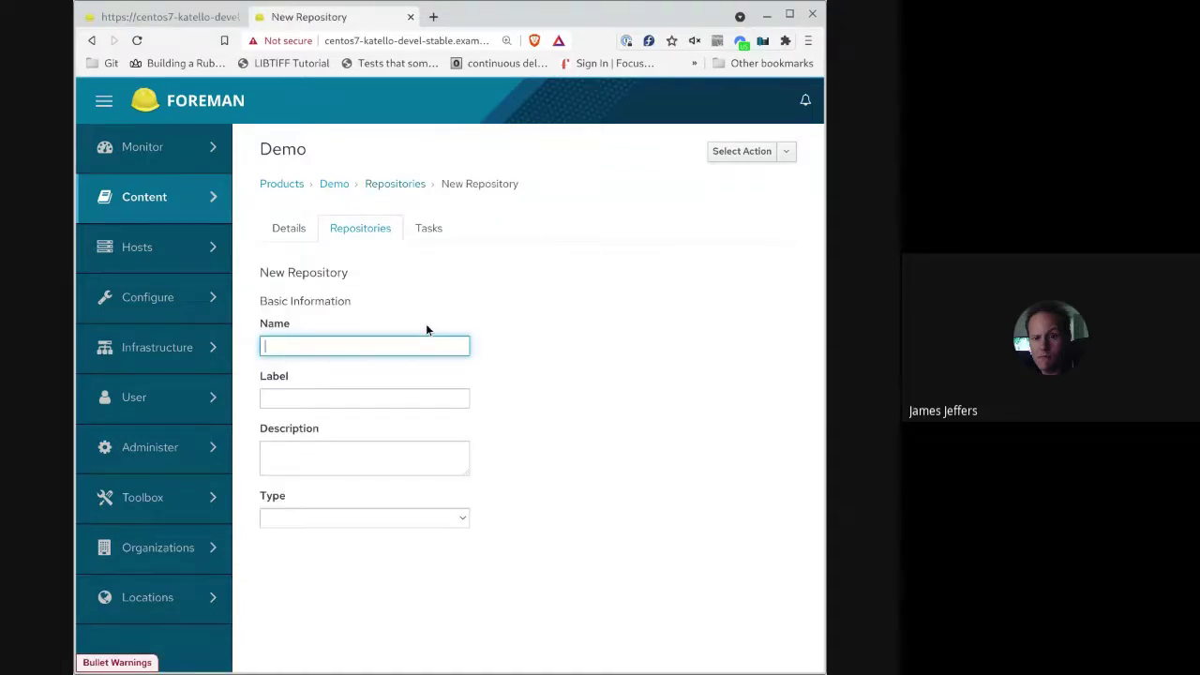
text(demo-ostree-1)
click(330, 521)
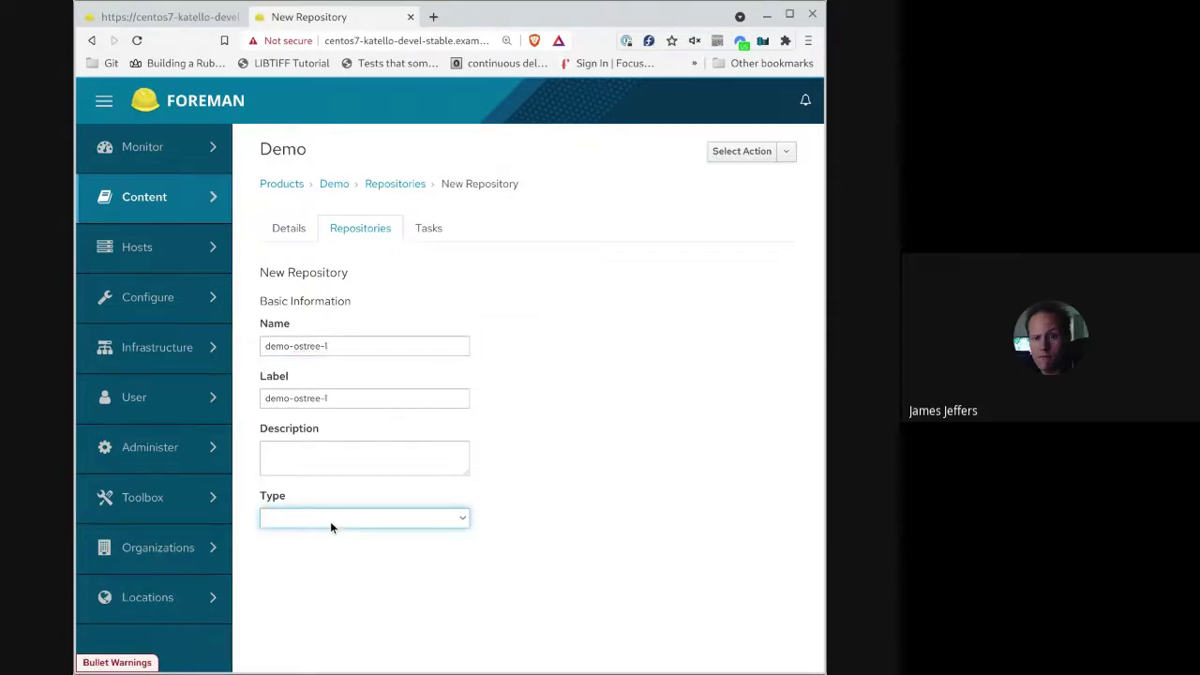
key(o)
scroll(580, 463, down, 2)
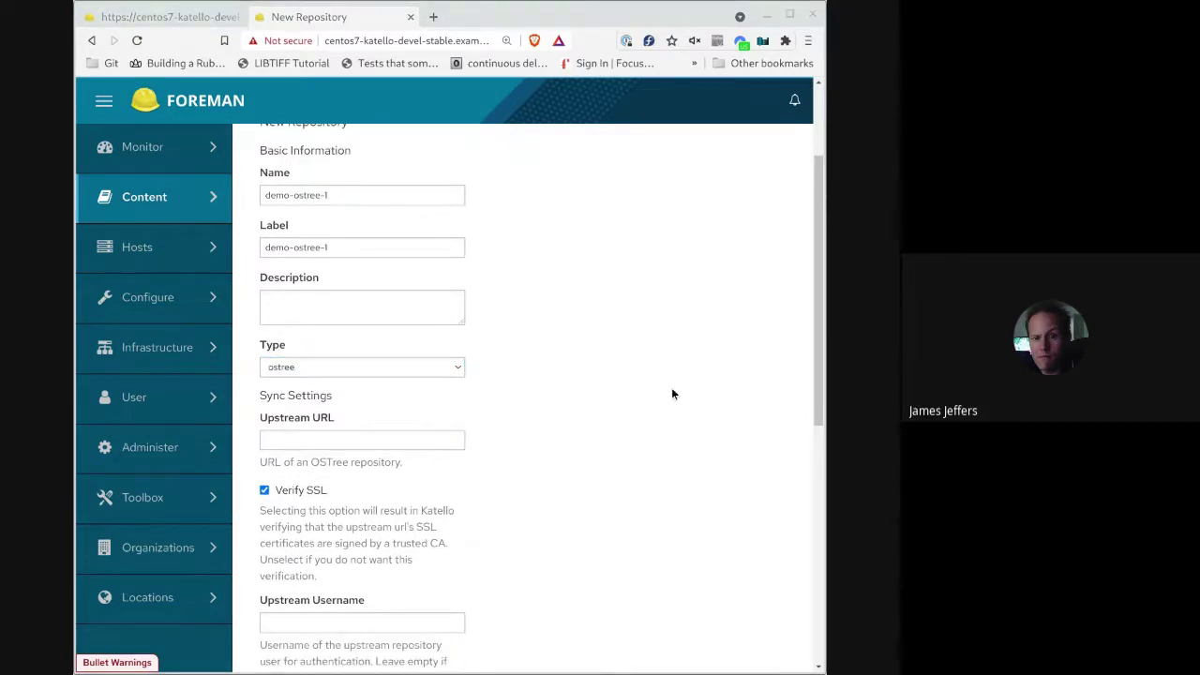
click(374, 447)
text(https://fixtures.pulpproject.org/ostree/small/)
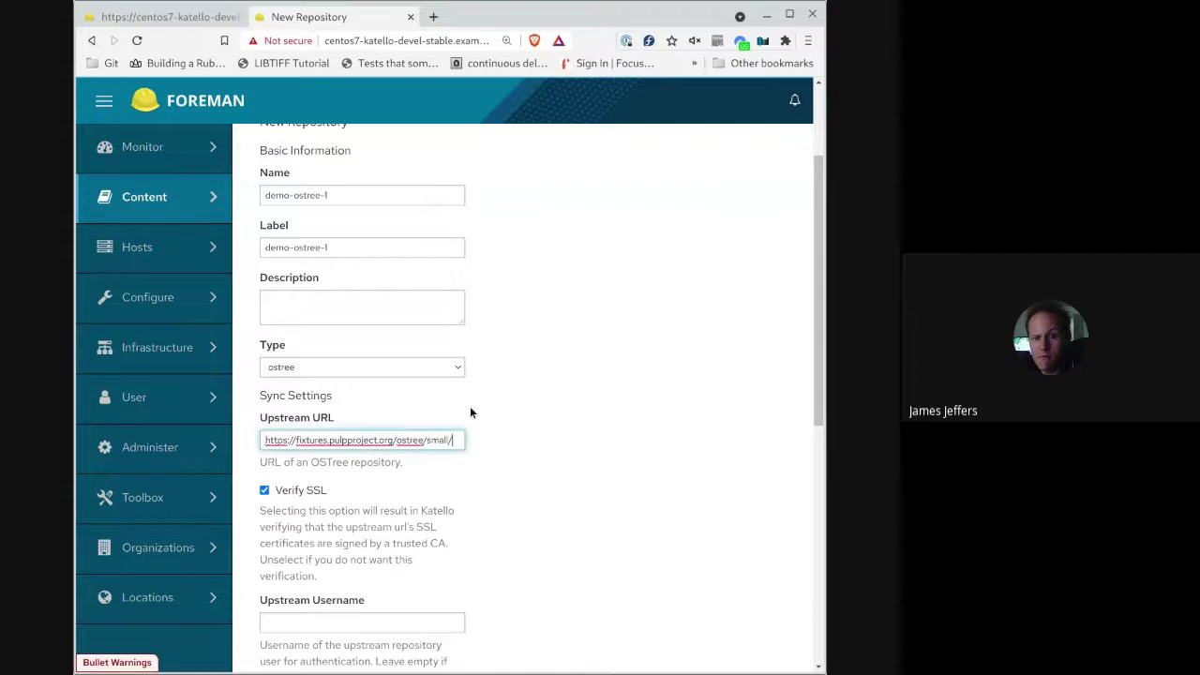
scroll(471, 413, down, 6)
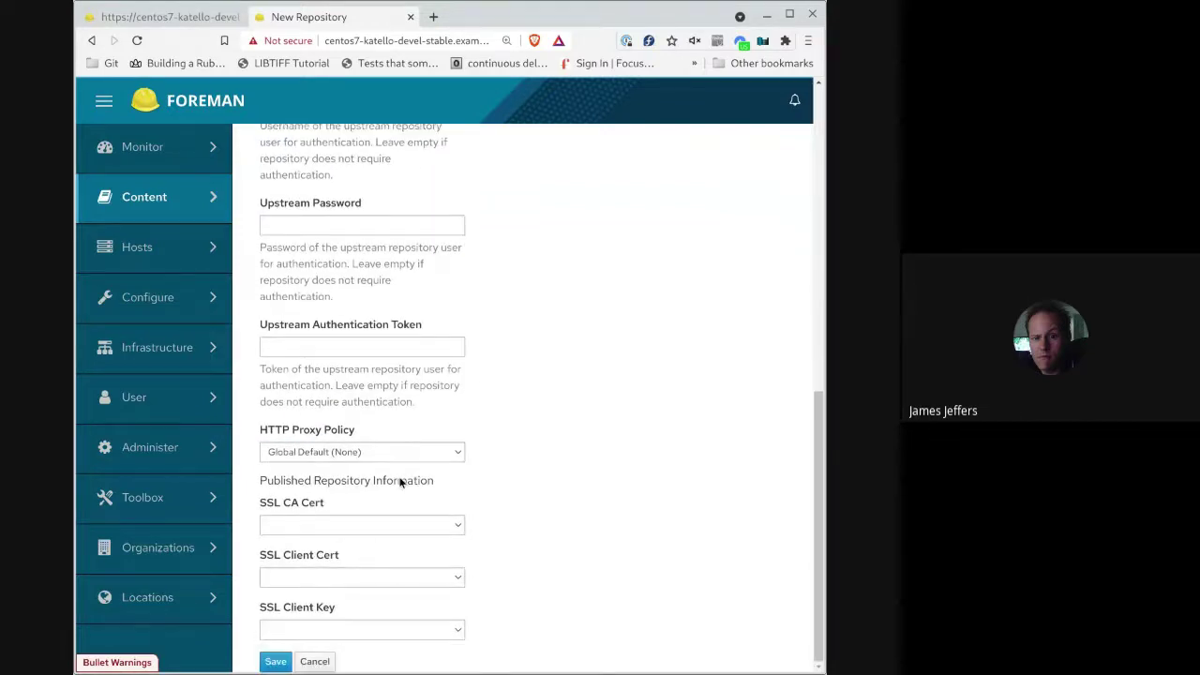
click(276, 661)
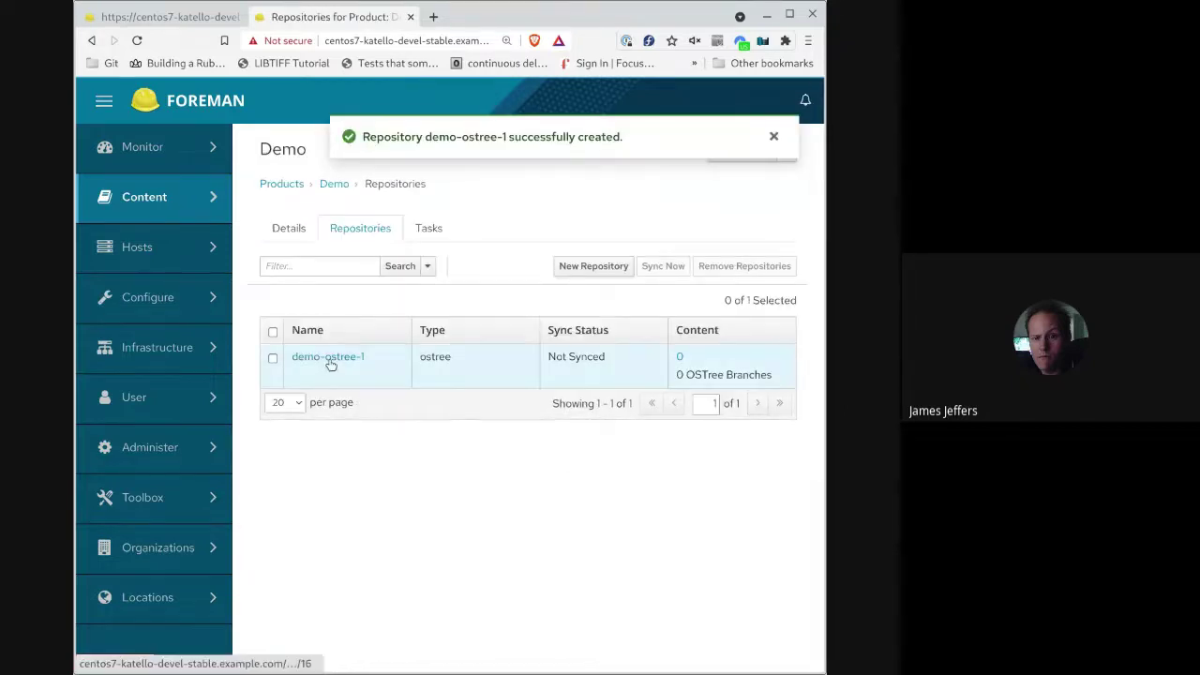
- Open the demo-ostree-1 repository, widen the browser window and synchronize the repository
click(328, 359)
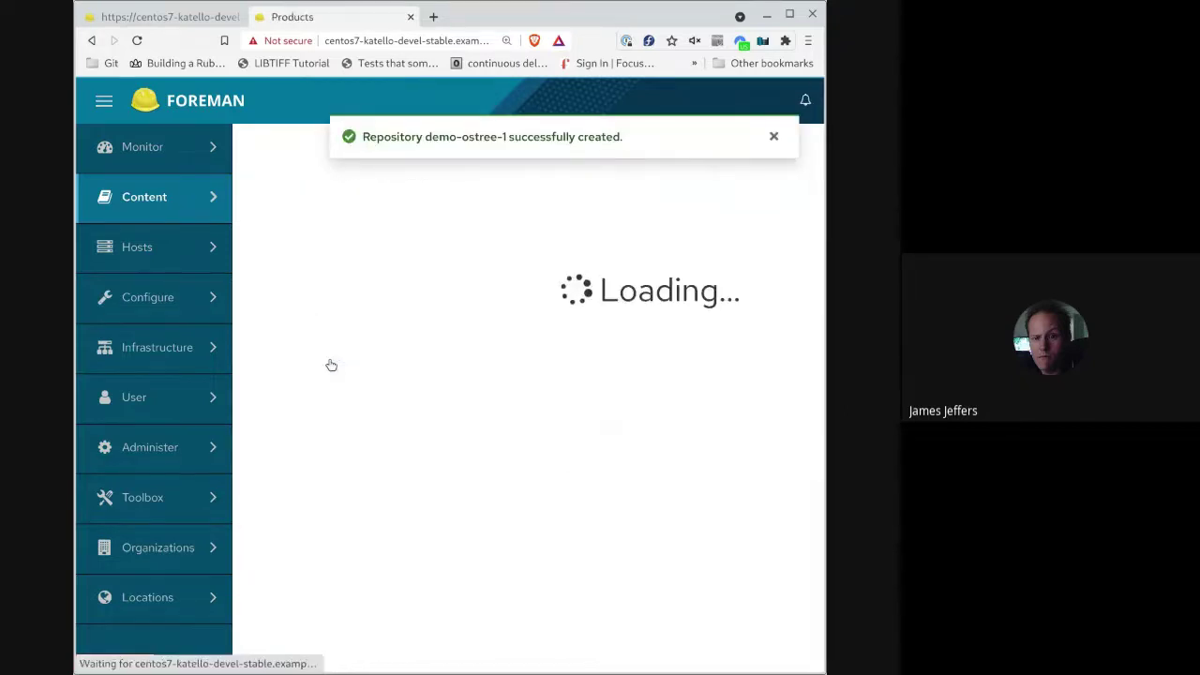
click(763, 137)
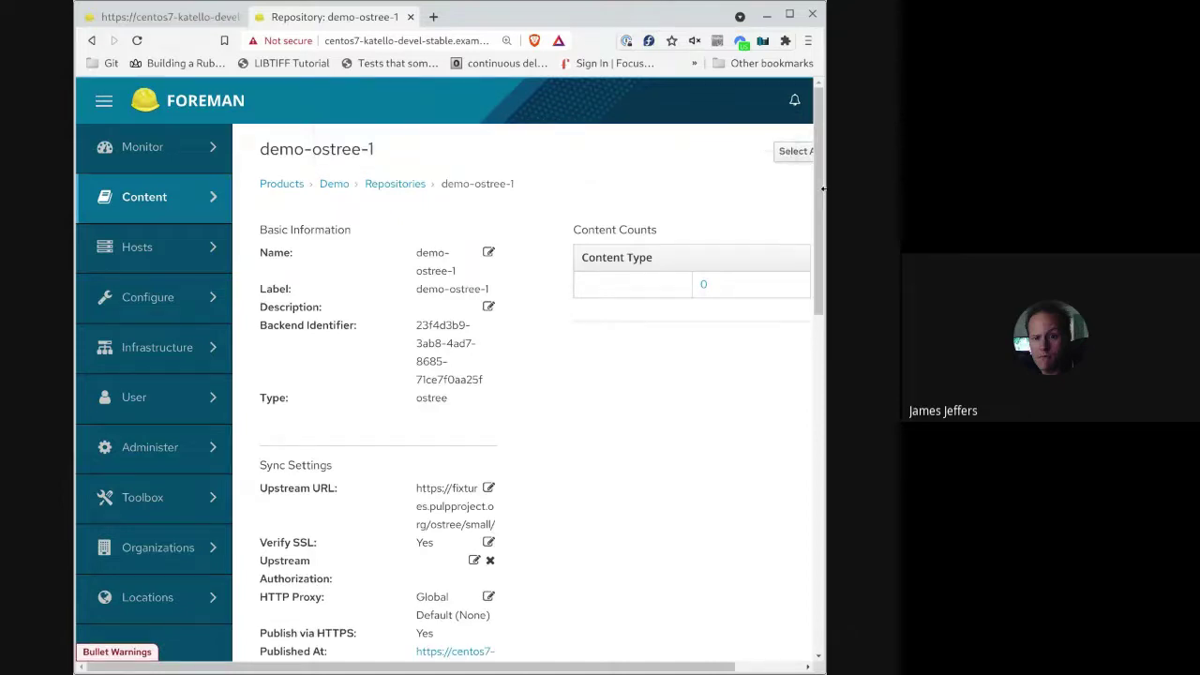
drag(823, 189, 838, 193)
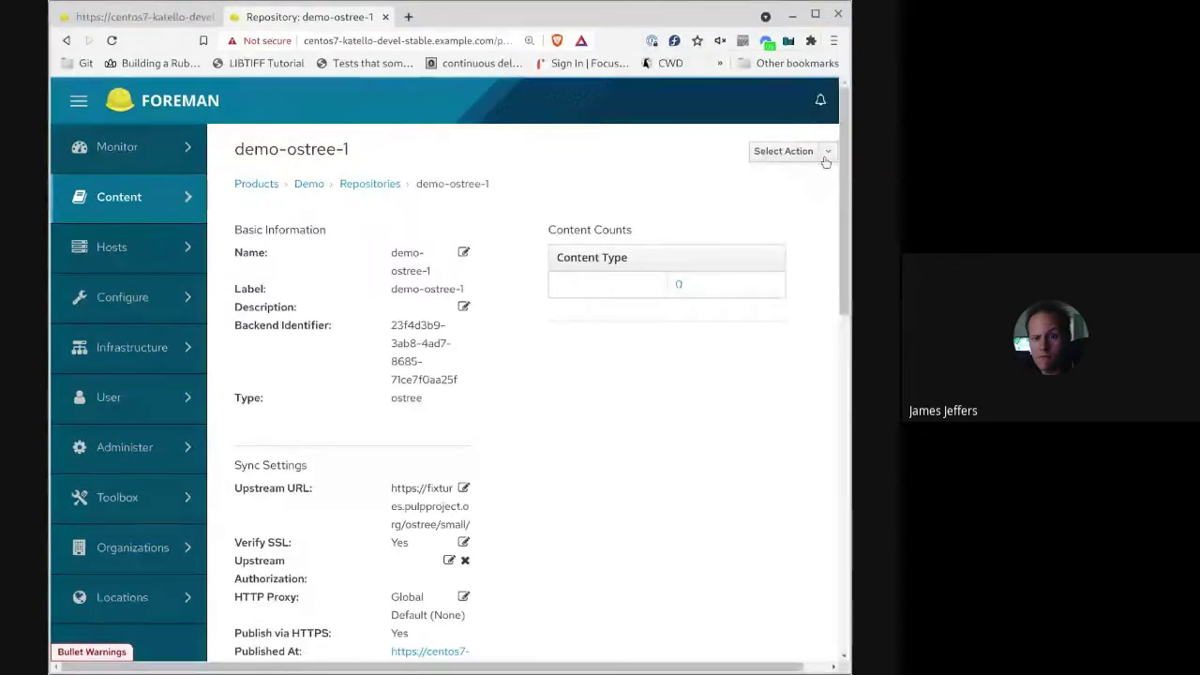
click(825, 151)
click(789, 176)
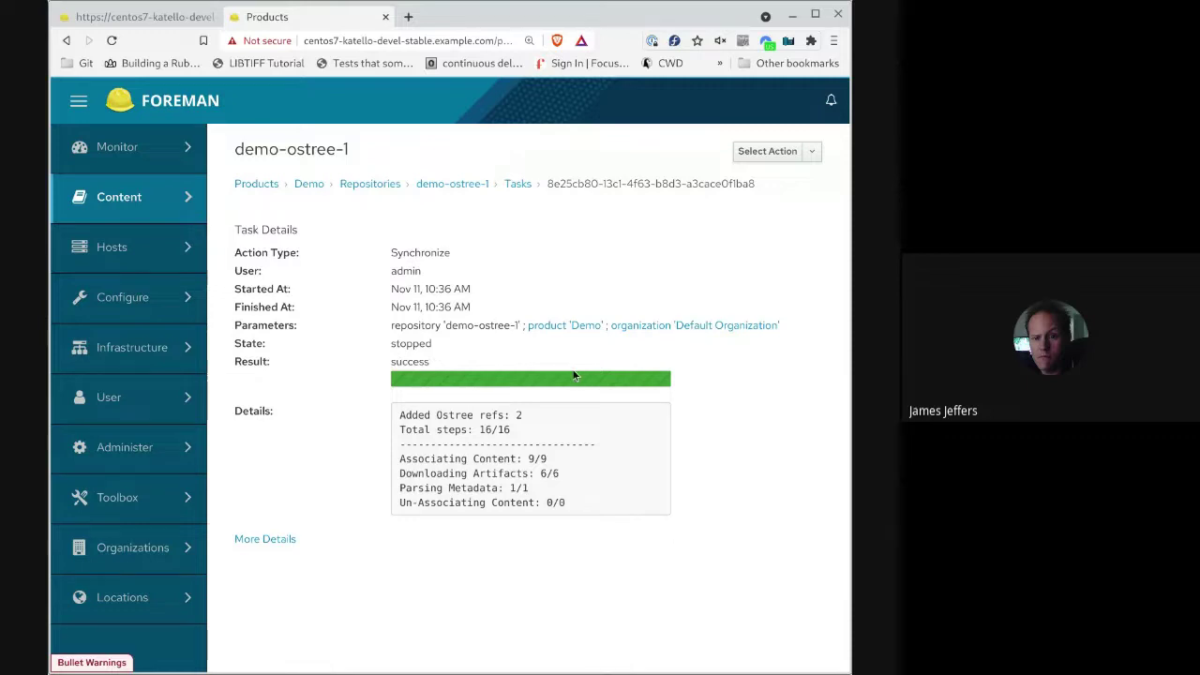
- Inspect the content units of the demo-ostree-1 repository and highlight the version hash of the stable ref
click(462, 184)
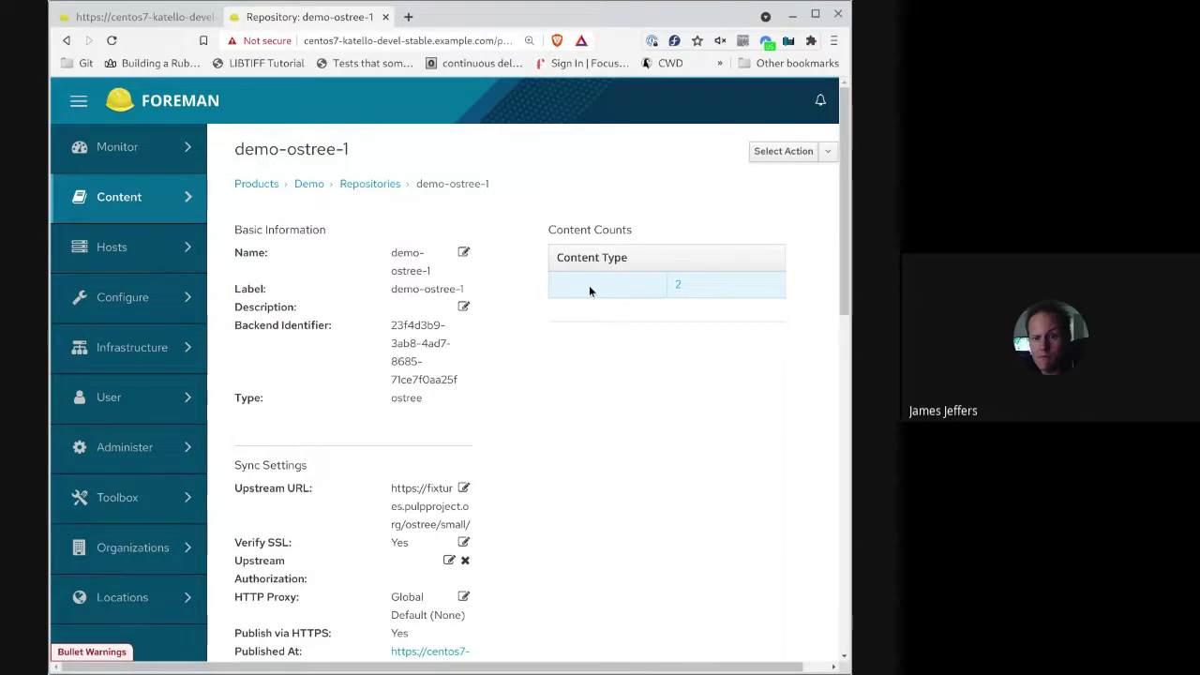
click(678, 286)
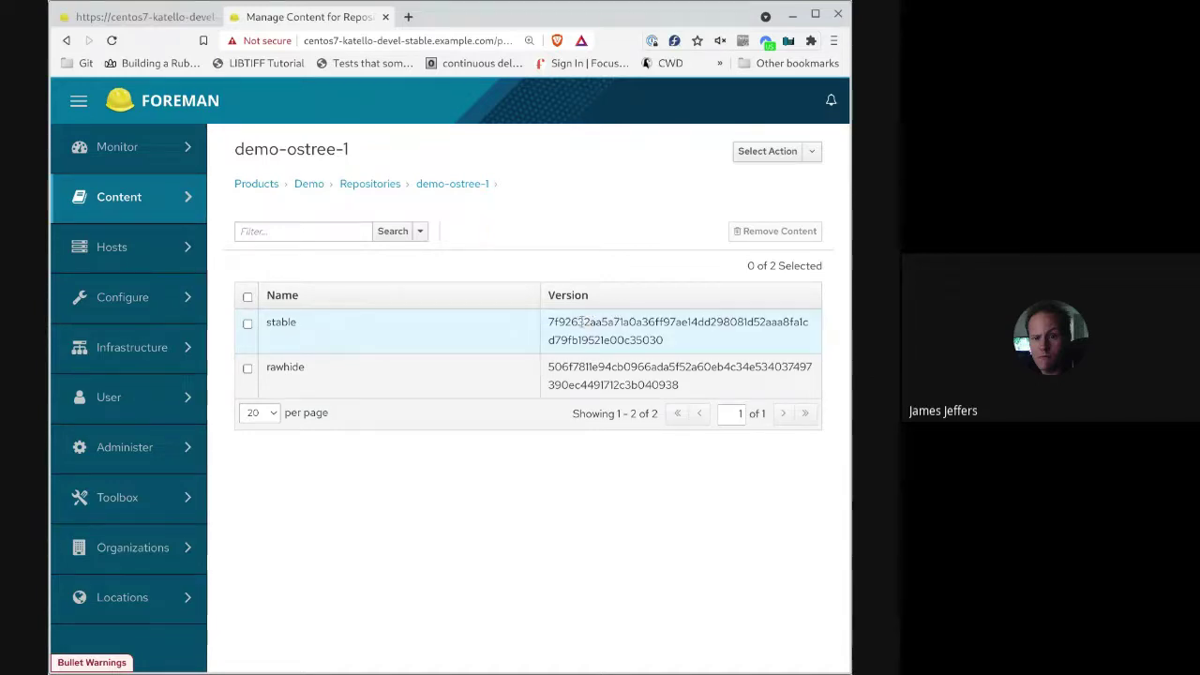
drag(550, 319, 666, 346)
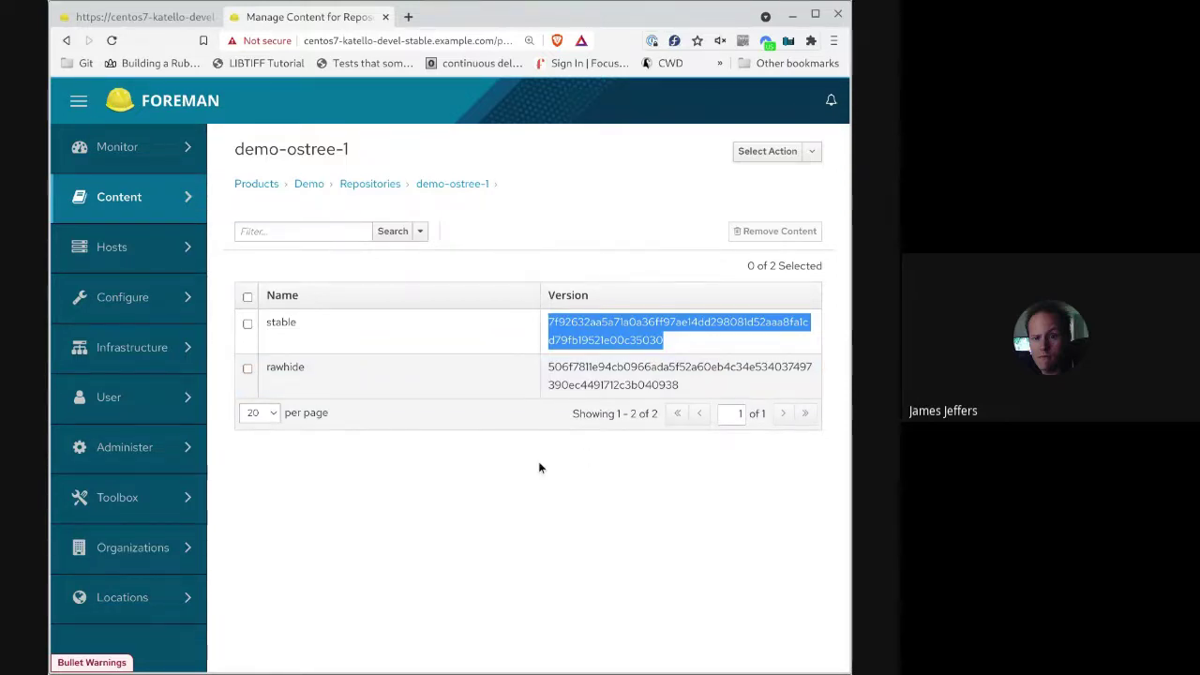
click(850, 527)
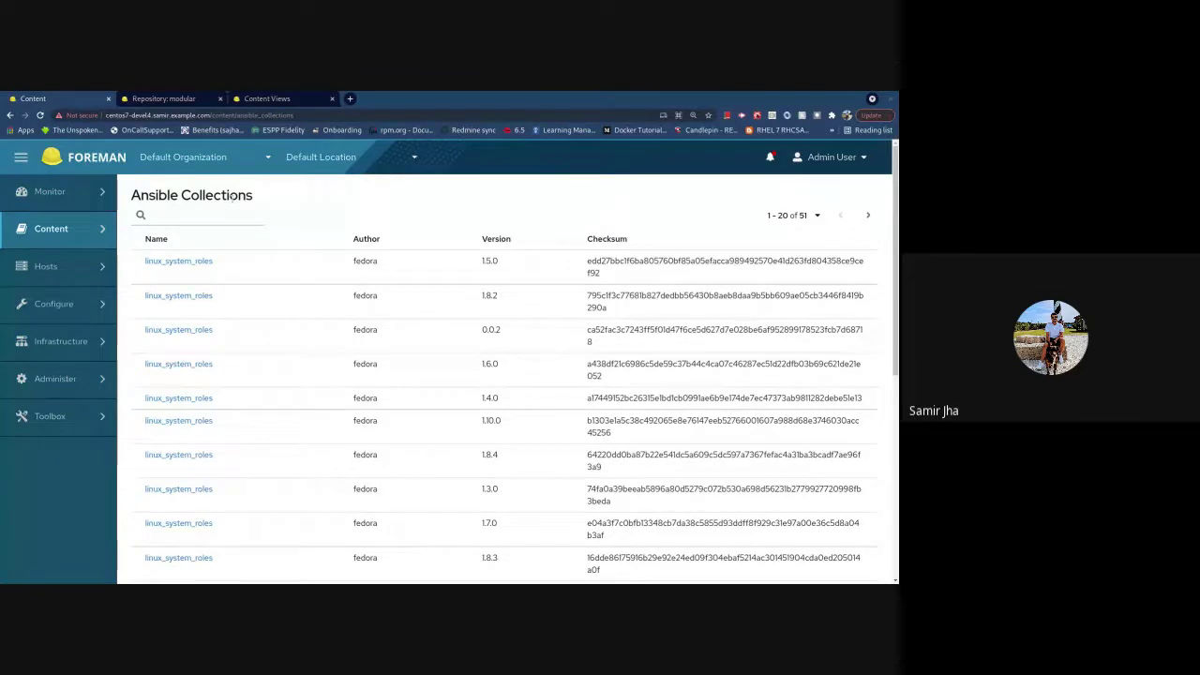
- Open the linux_system_roles 1.5.0 Ansible collection and view its details and the repositories that contain it
click(52, 229)
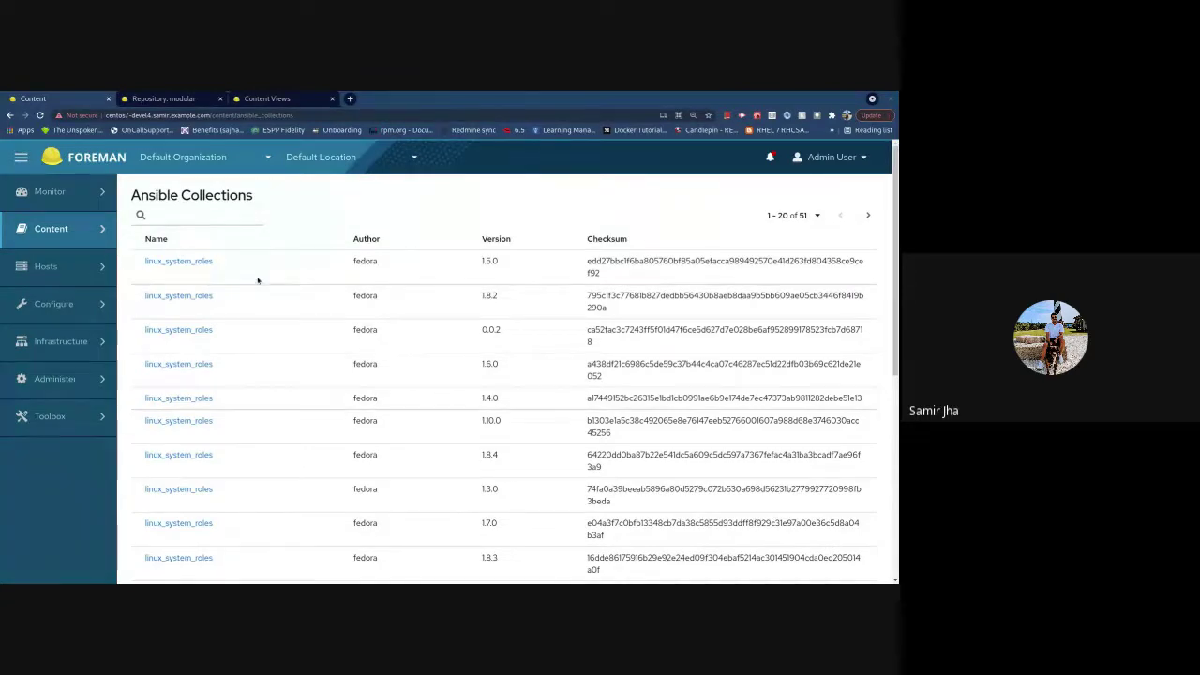
click(187, 261)
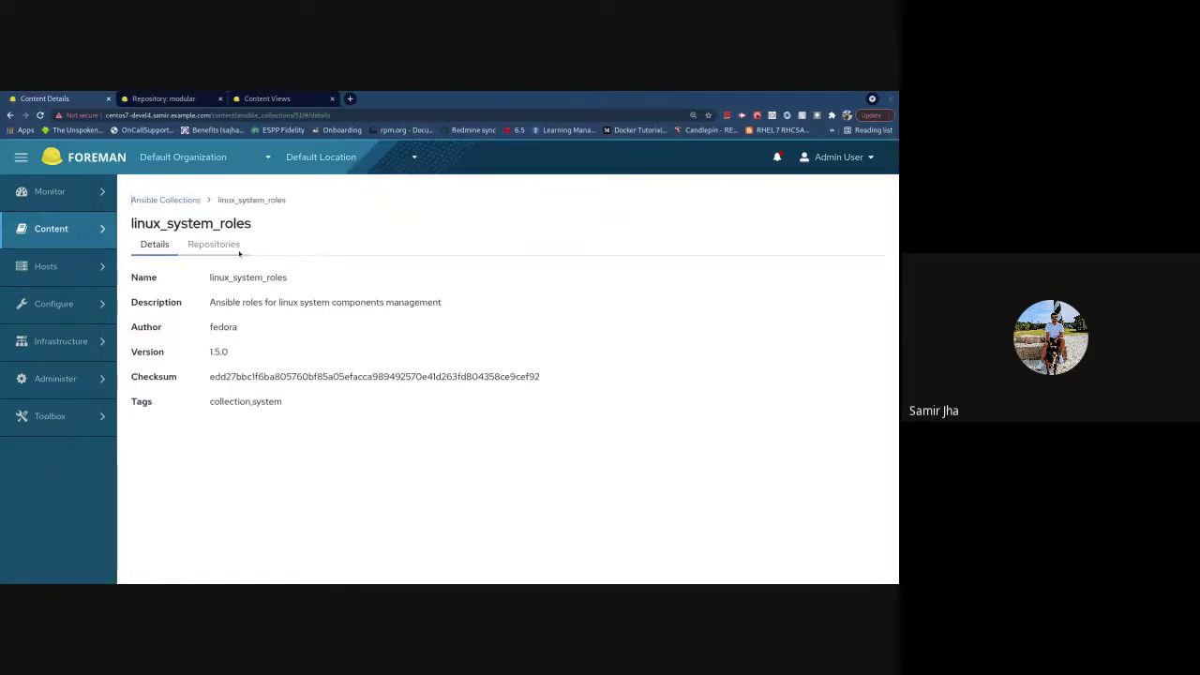
click(212, 246)
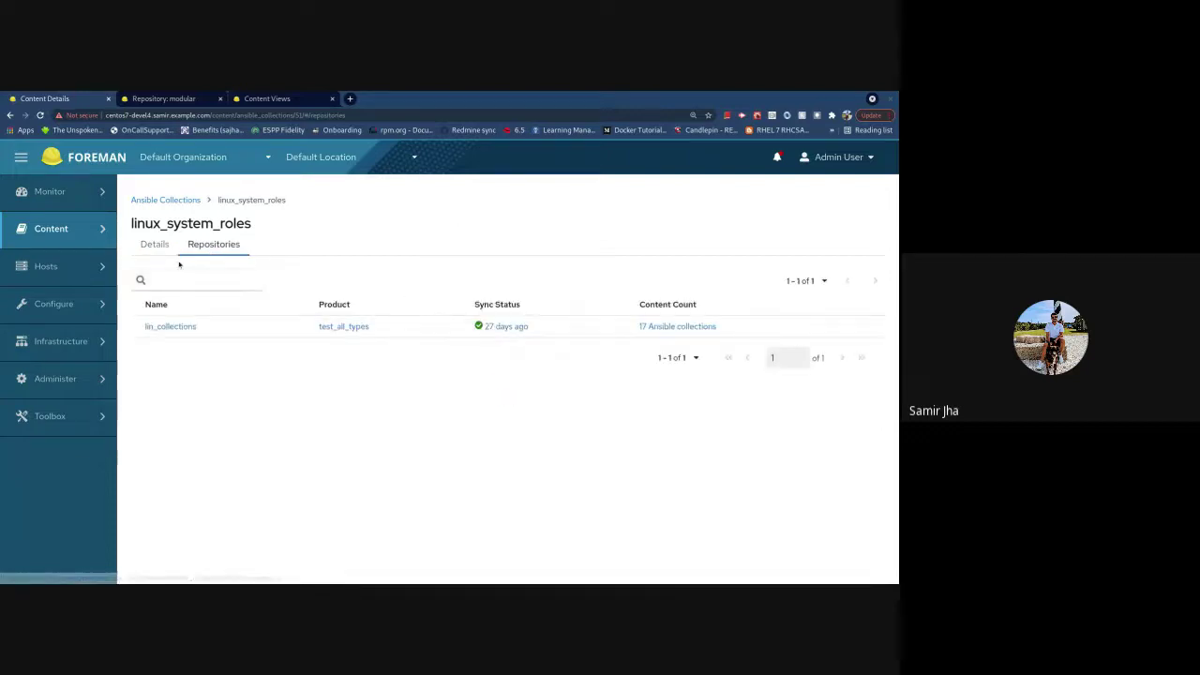
- Open the page for other content types and switch the listed type from Python Packages to Ansible Collections
mouse_move(75, 229)
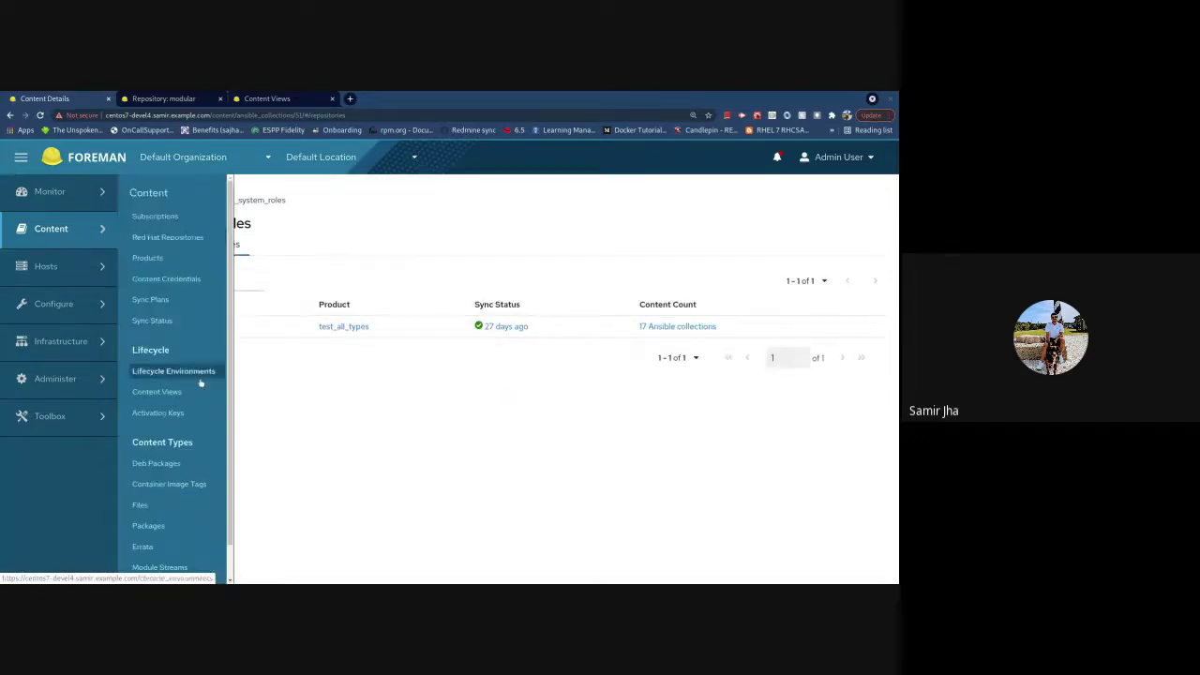
scroll(187, 447, down, 1)
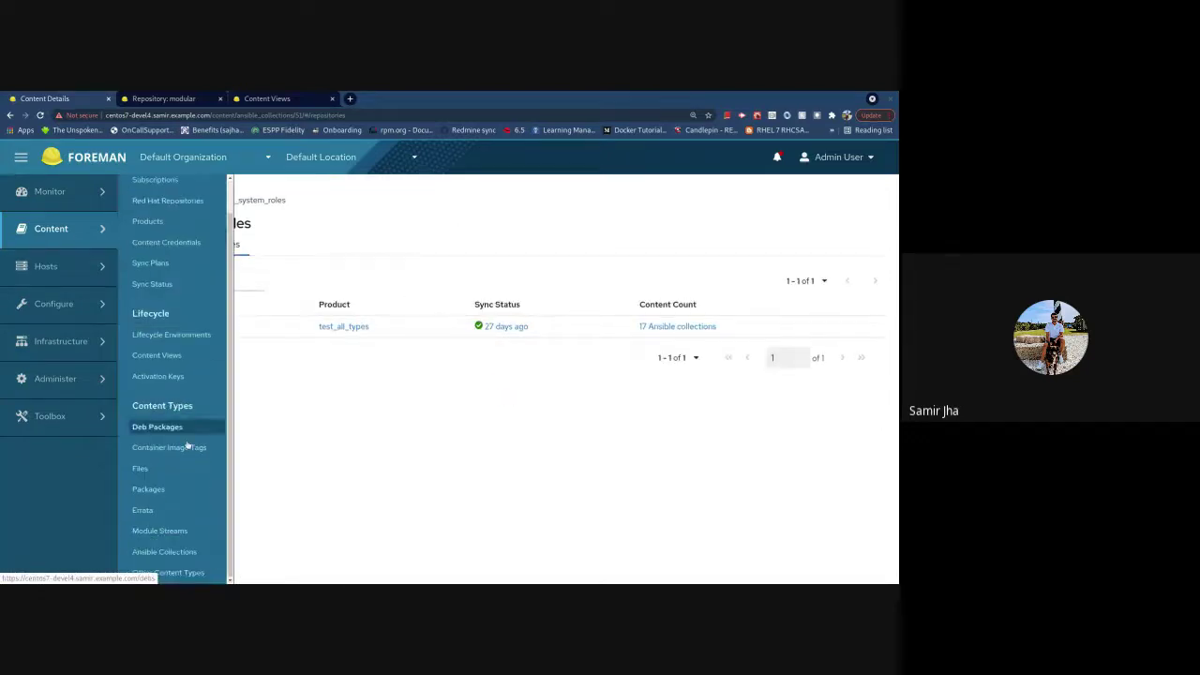
click(179, 572)
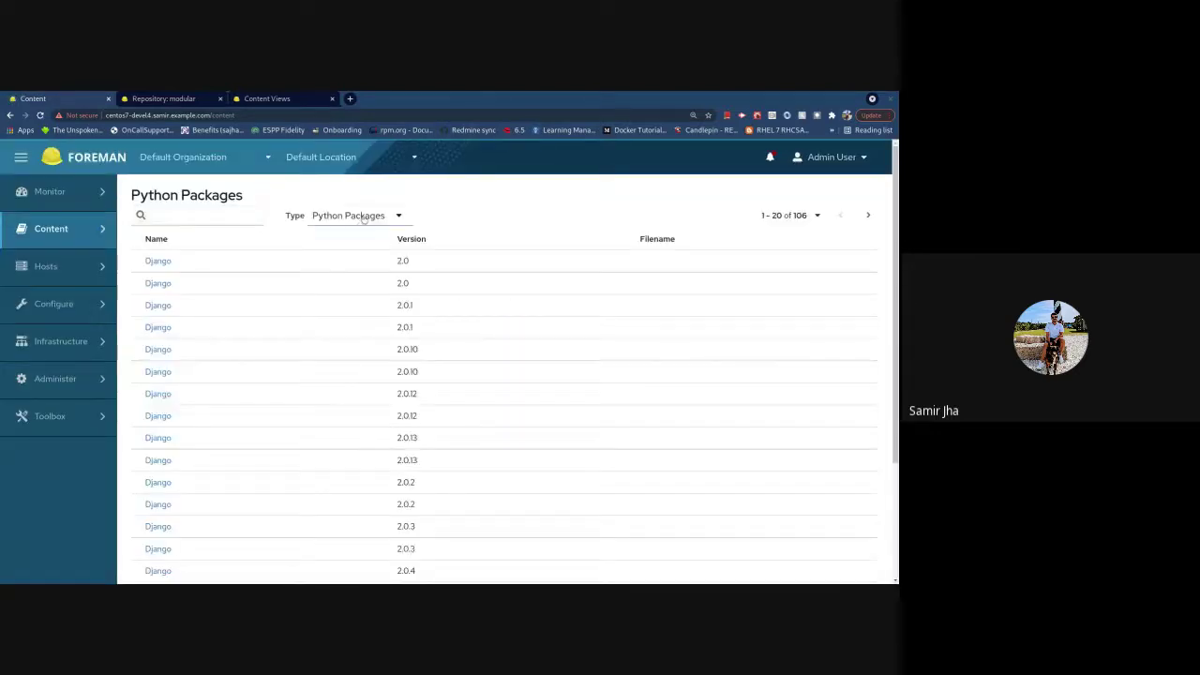
click(363, 217)
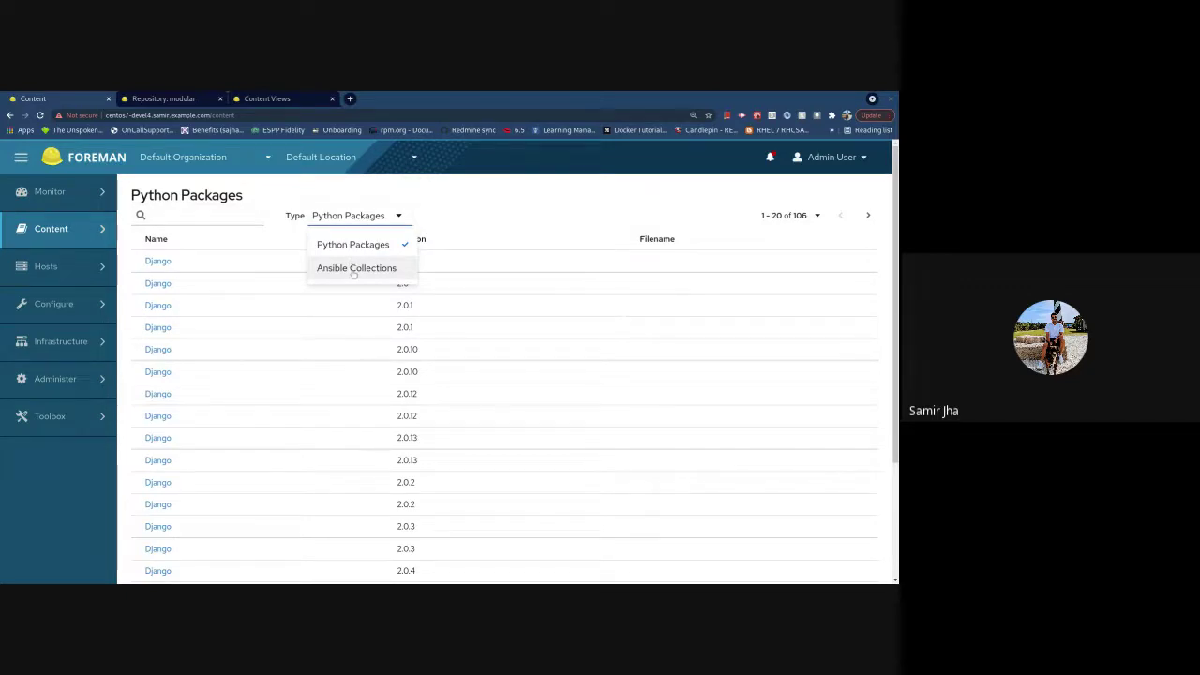
click(355, 269)
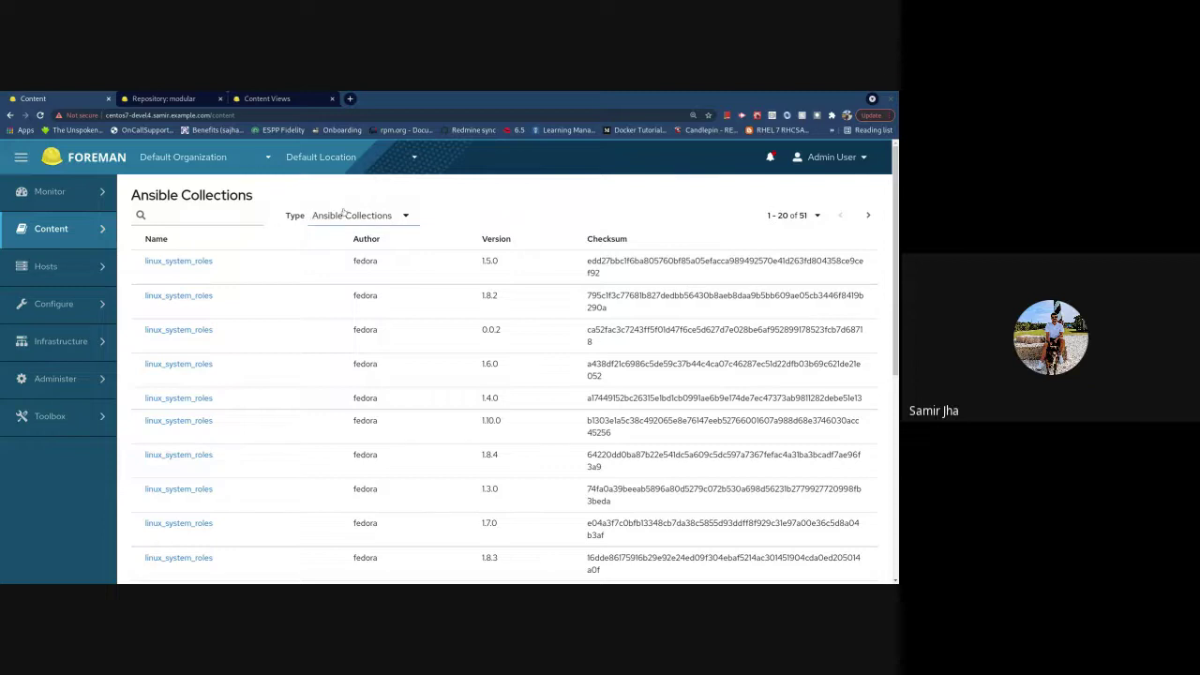
- In the modular repository, review which published content view versions a removal would affect, and dismiss the removal prompt without deleting
mouse_move(66, 230)
click(109, 98)
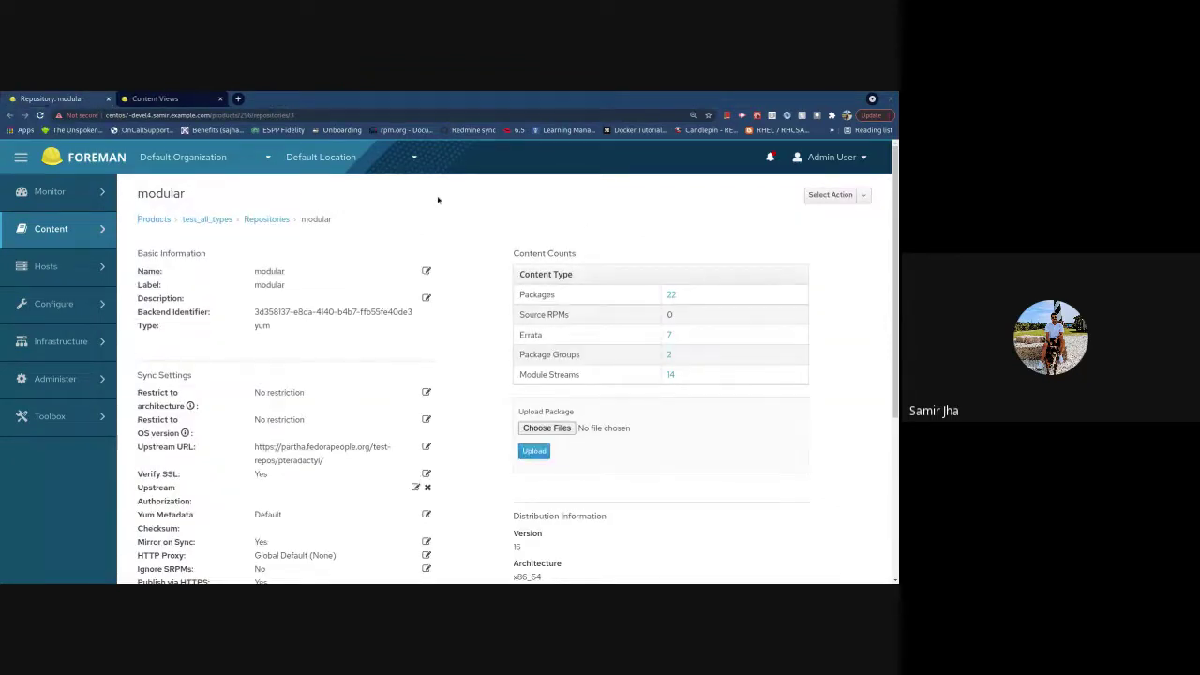
click(863, 195)
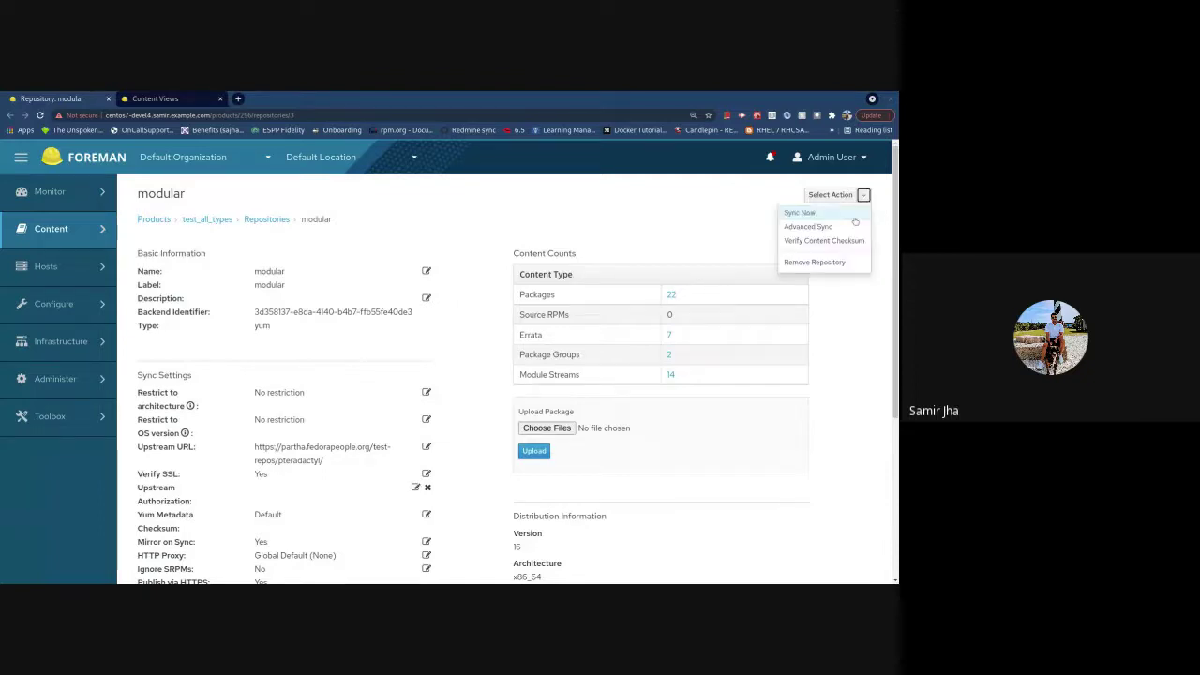
click(815, 262)
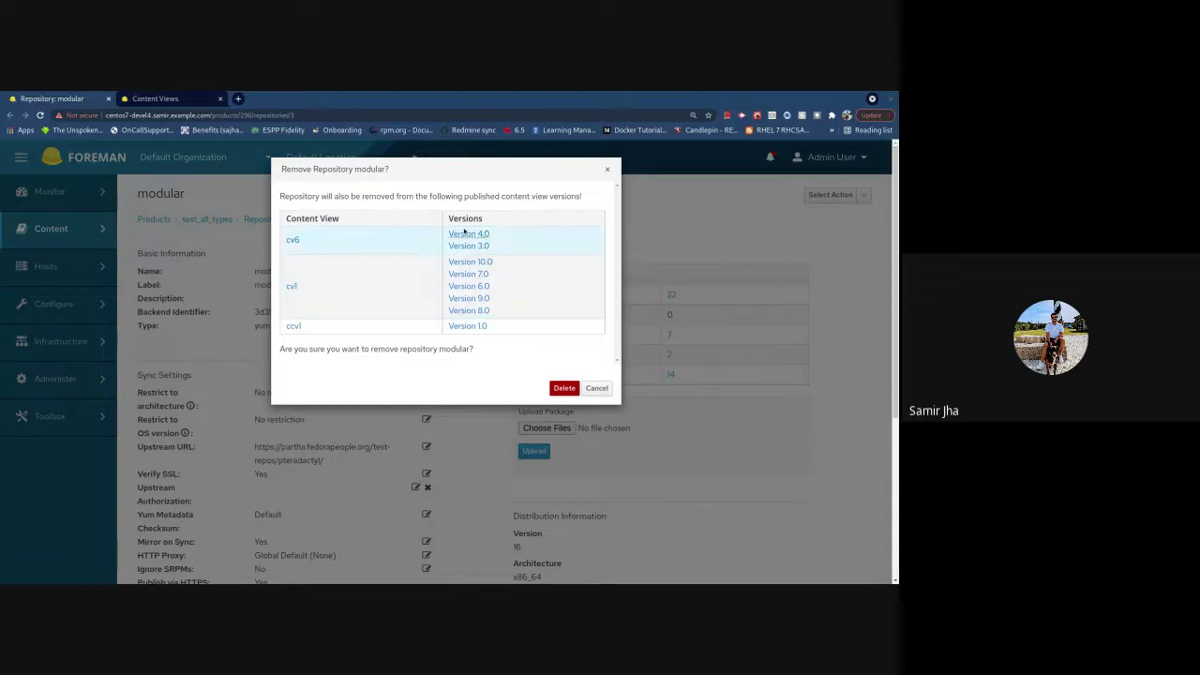
click(608, 172)
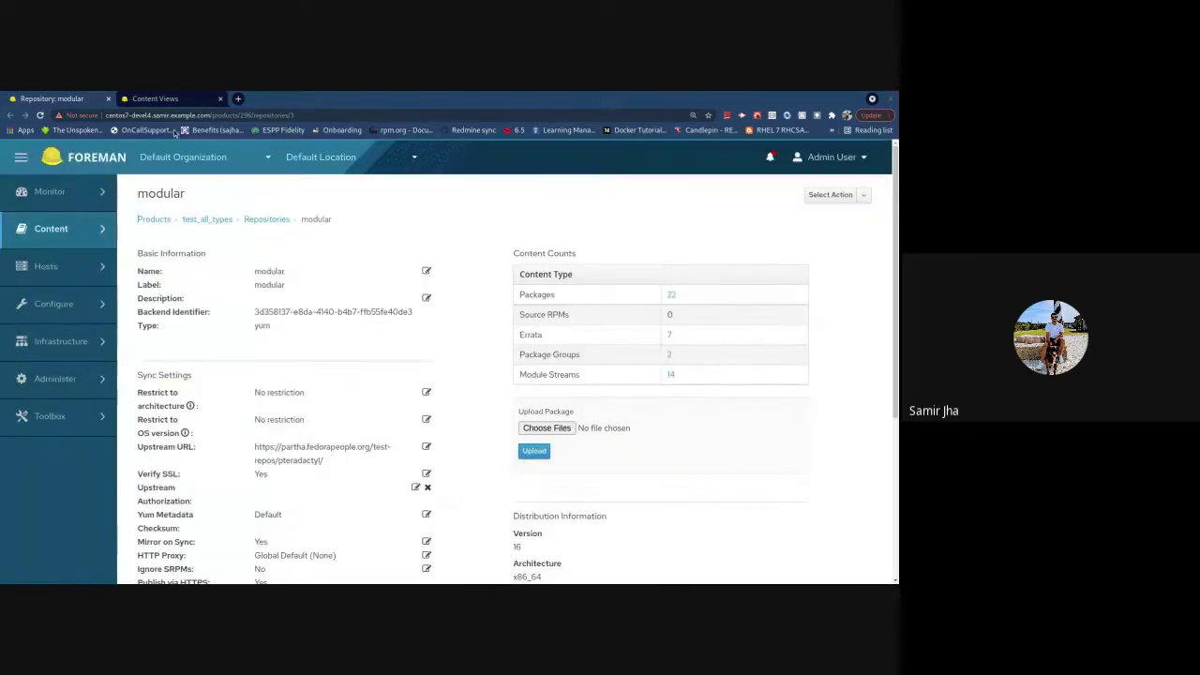
- Return to the content views list, clear its search and switch the organization context to Any Organization
click(108, 98)
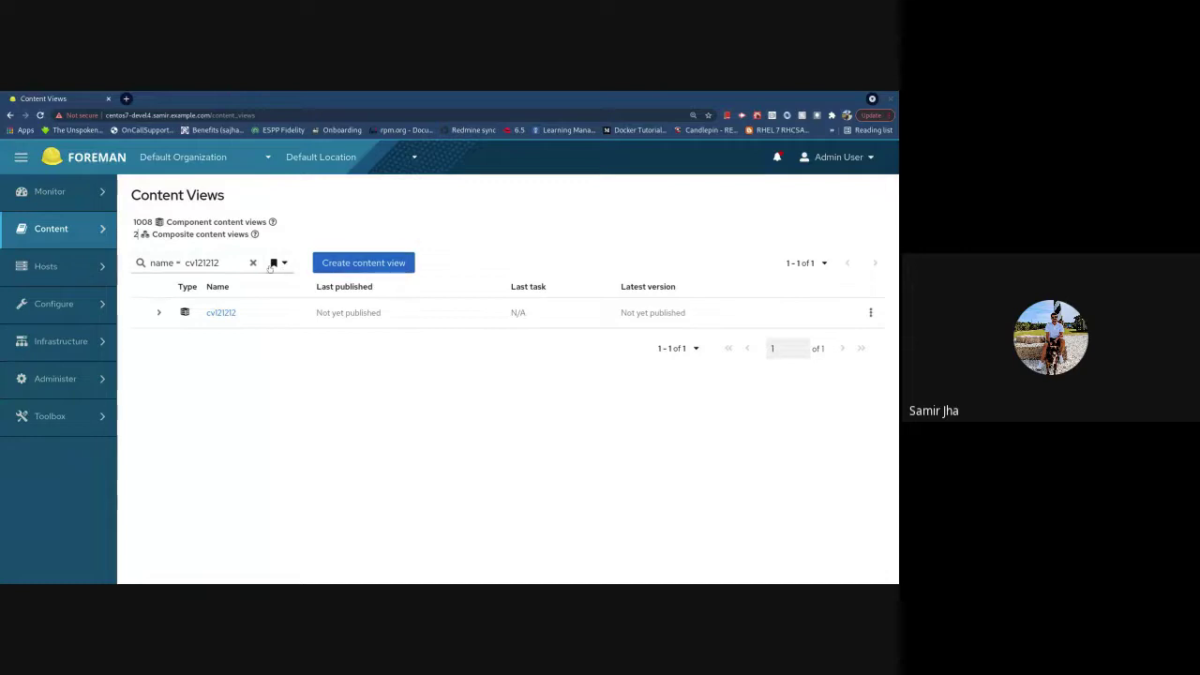
click(253, 264)
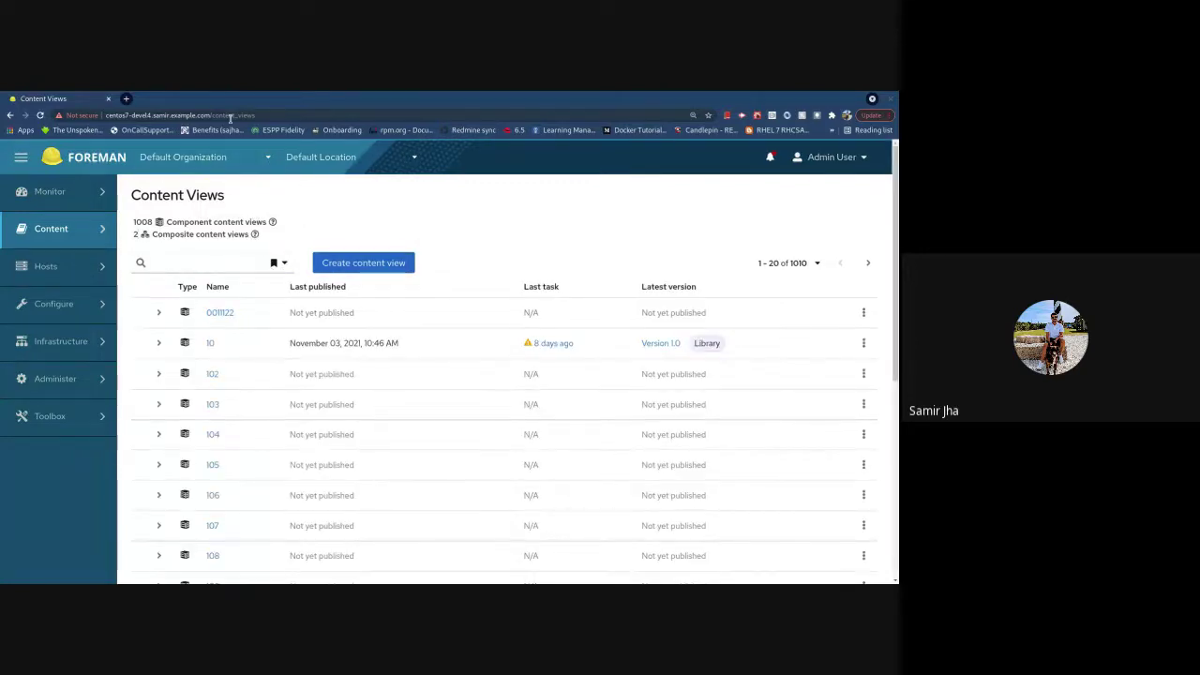
click(250, 165)
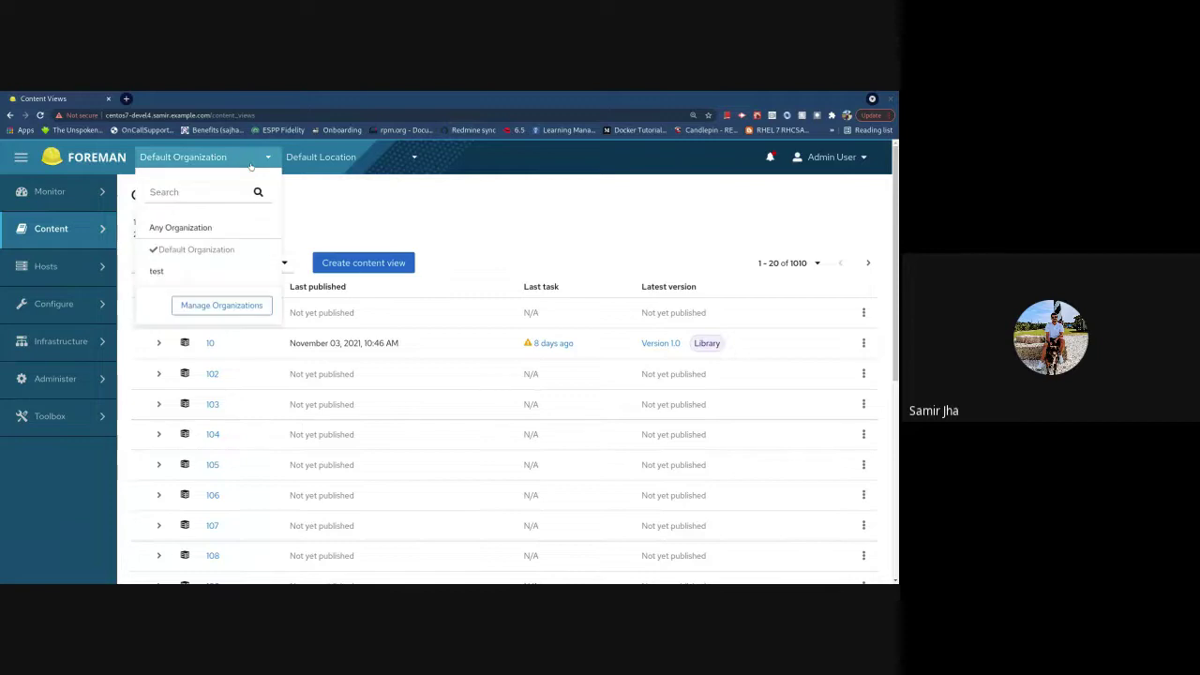
click(173, 227)
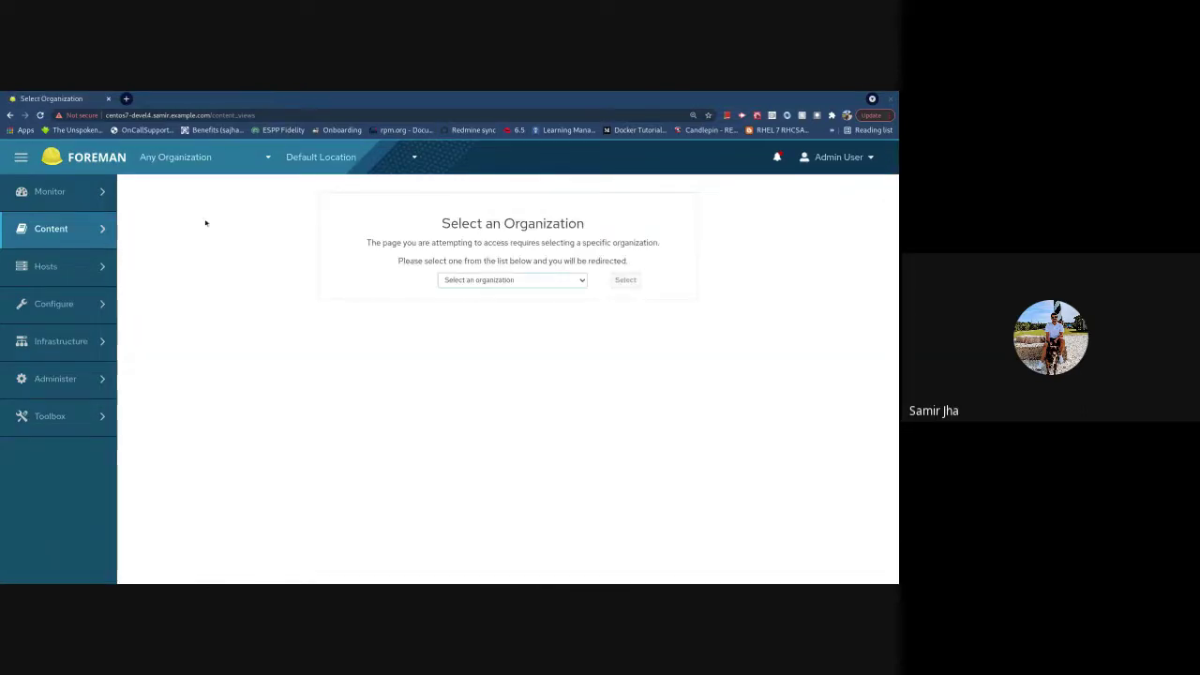
- Choose Default Organization in the organization selection form to get back to the content views list
click(206, 158)
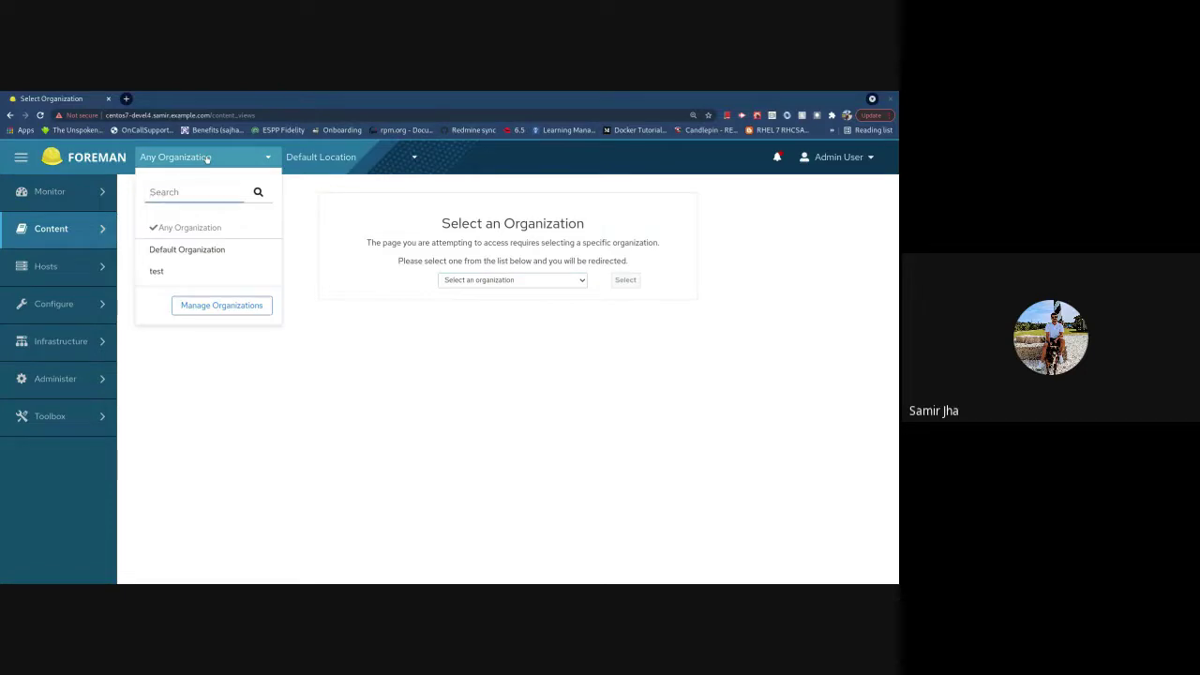
click(206, 157)
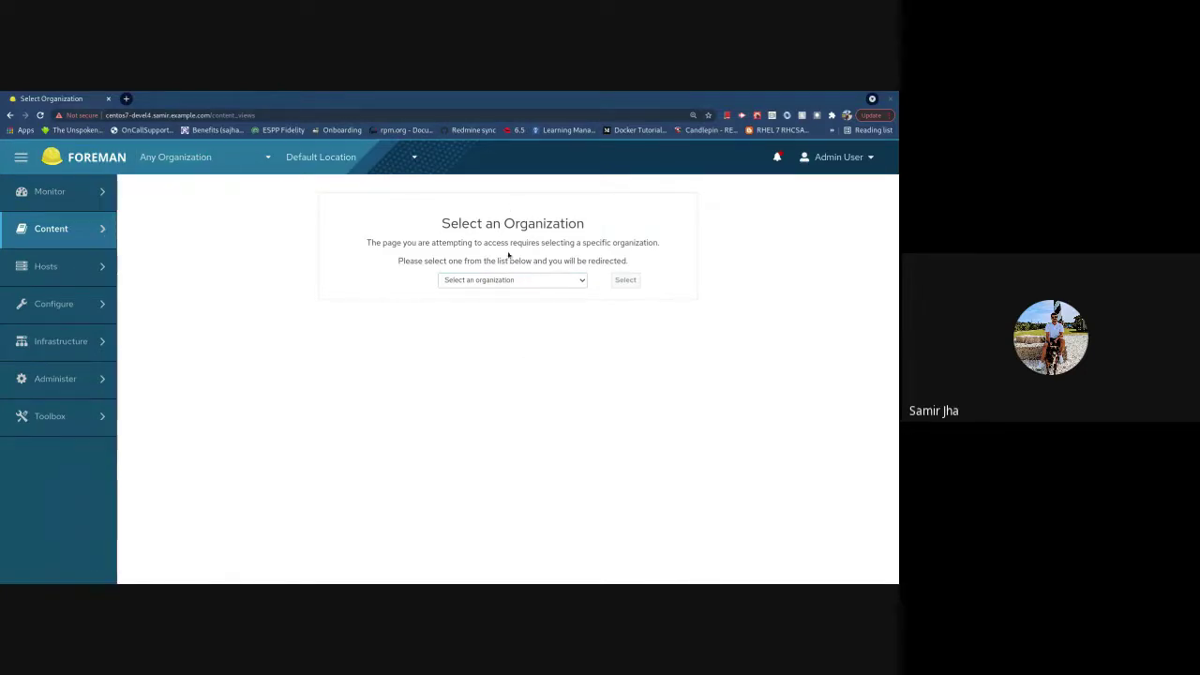
click(528, 281)
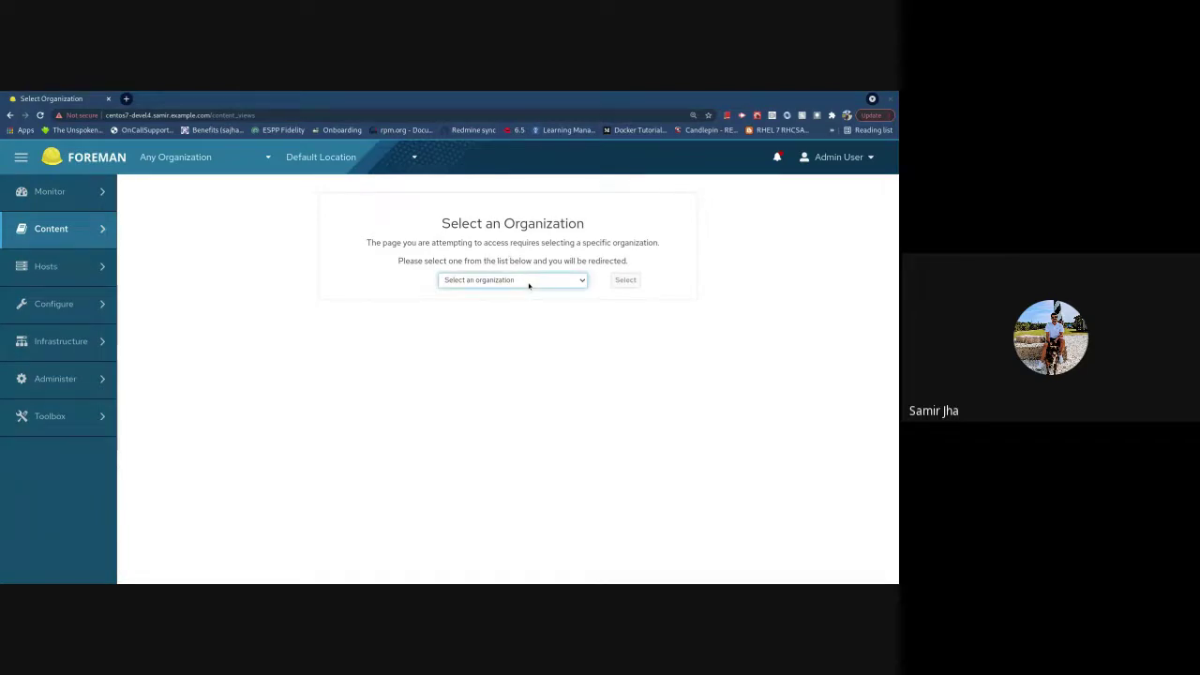
click(528, 286)
click(625, 281)
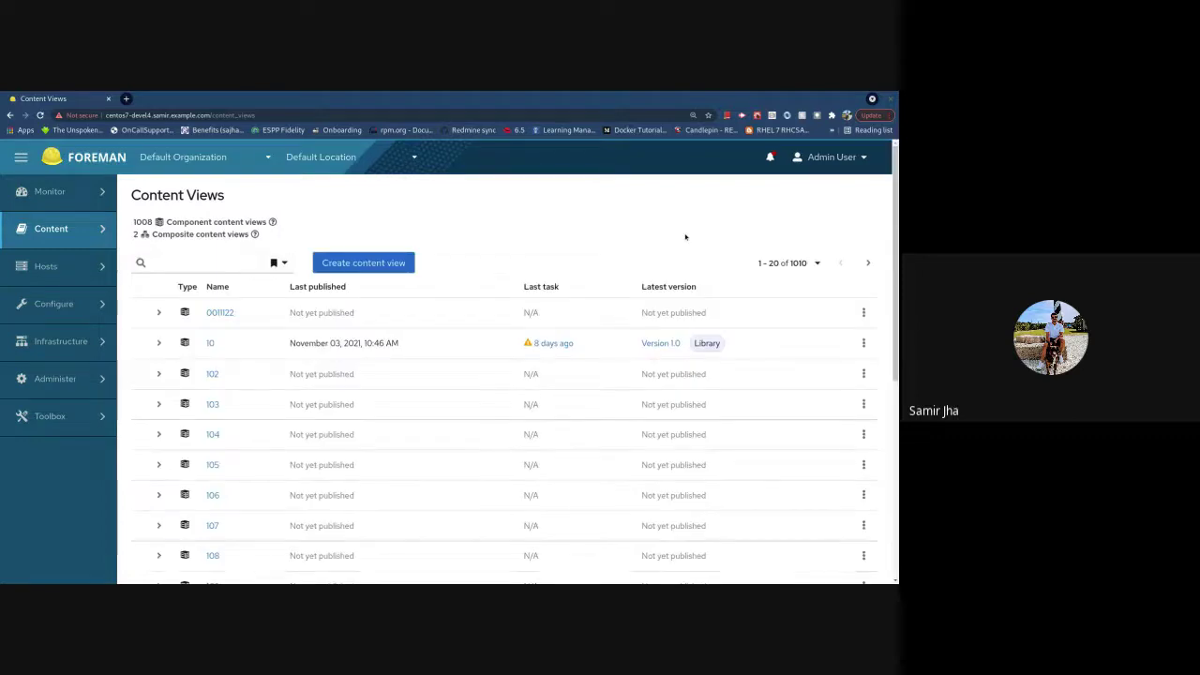
- Filter the content views with the saved composite = true bookmark and show the bookmark options
click(279, 264)
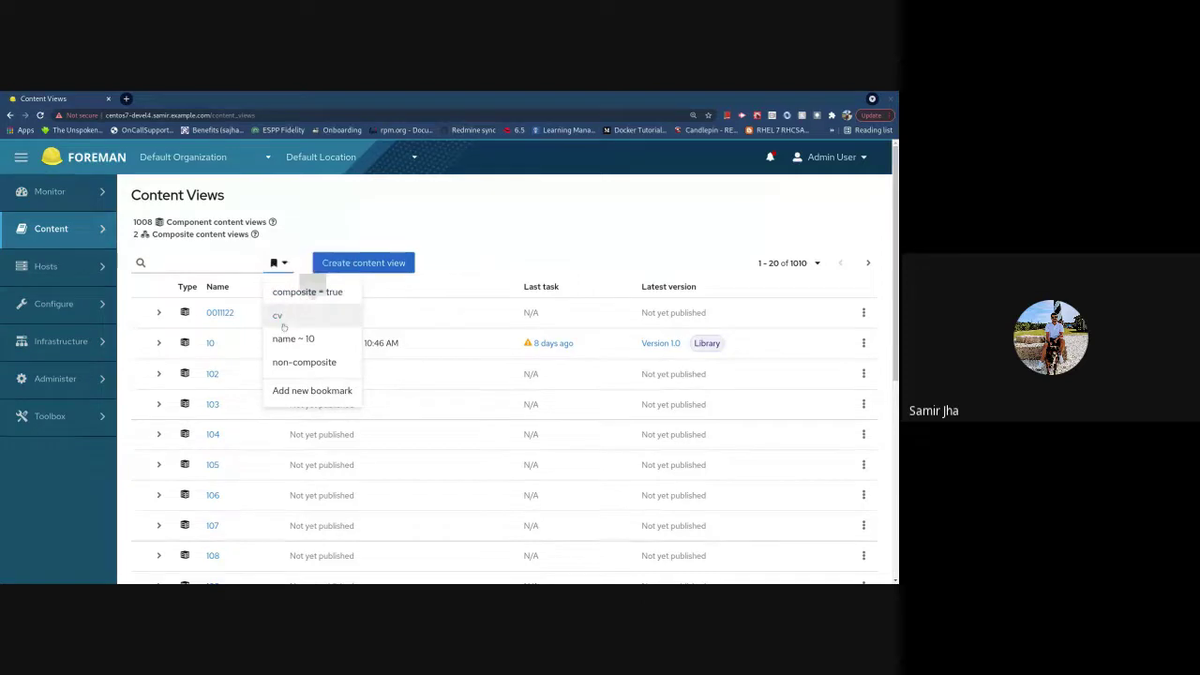
click(297, 294)
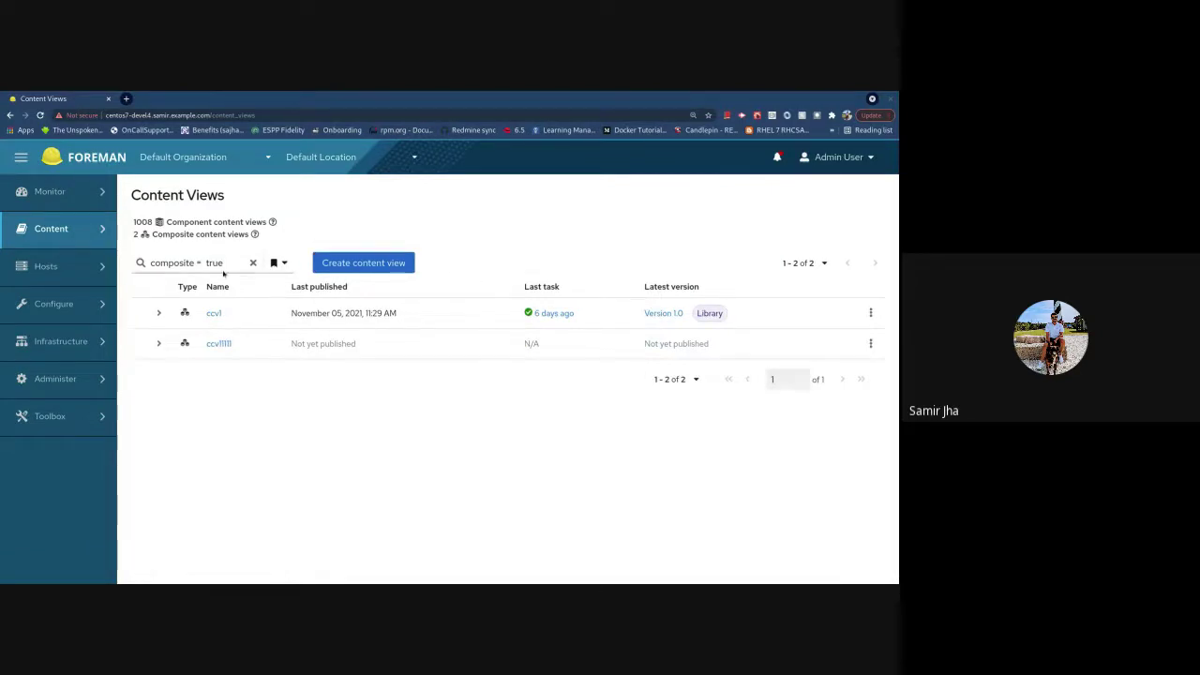
click(283, 264)
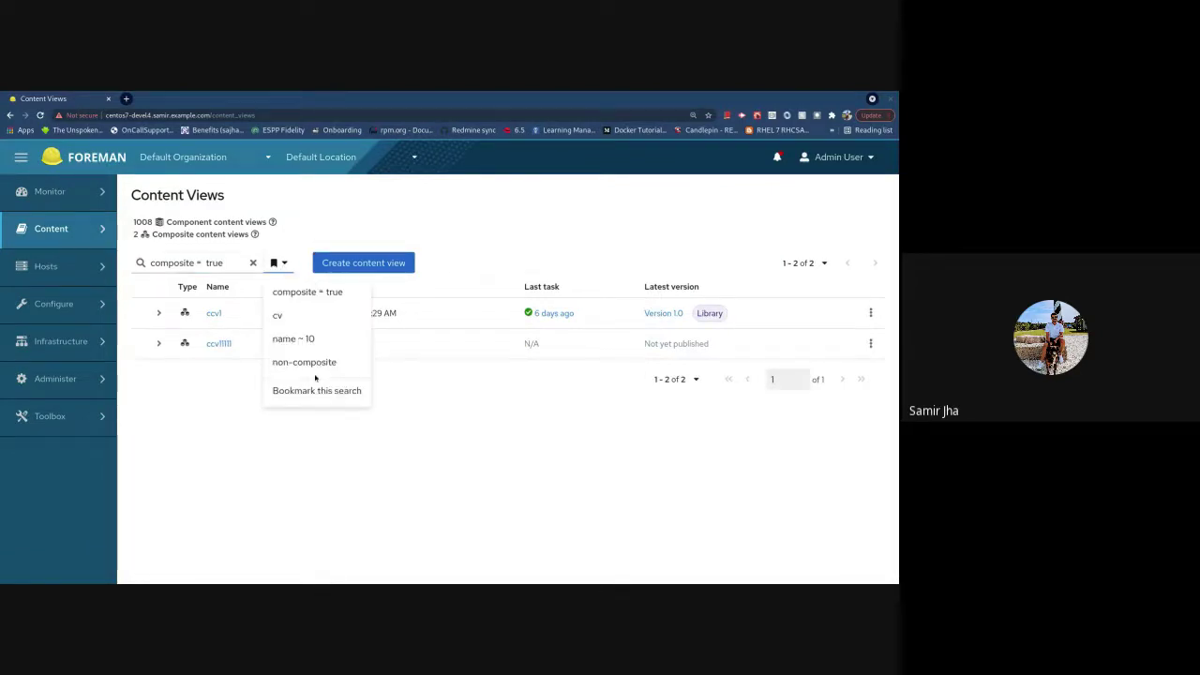
- Change the content view search to composite = false, save it as a non-public bookmark named composite = false and check the bookmark list
double_click(221, 264)
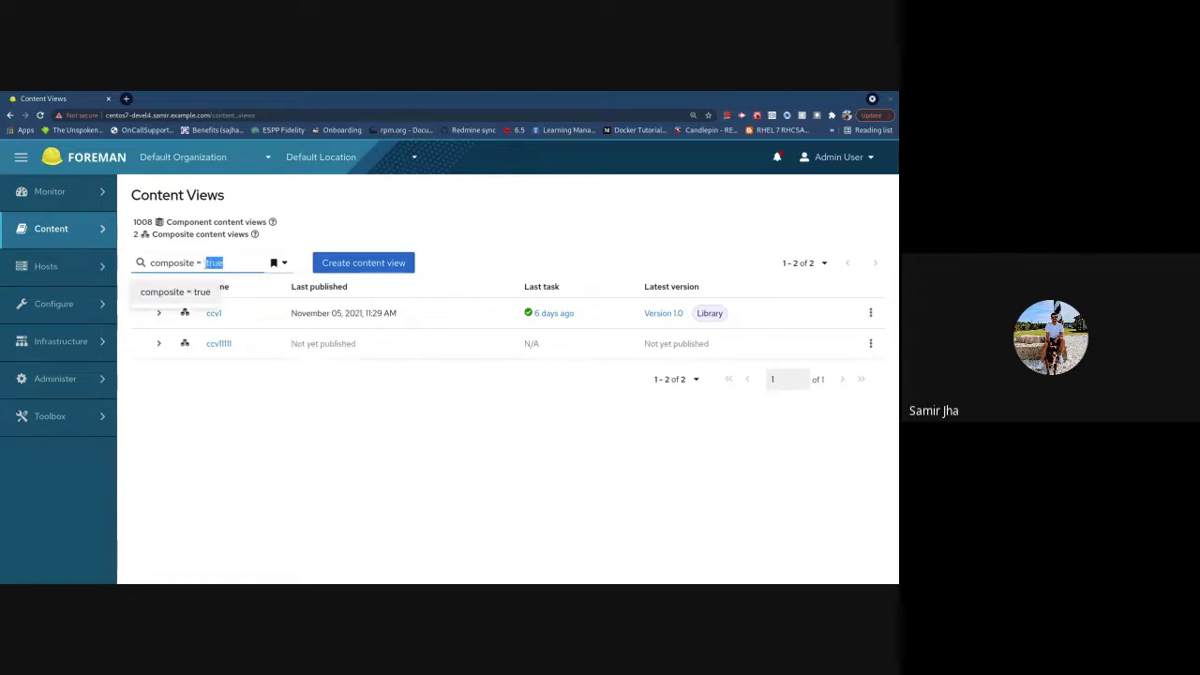
text(false)
click(279, 262)
click(309, 389)
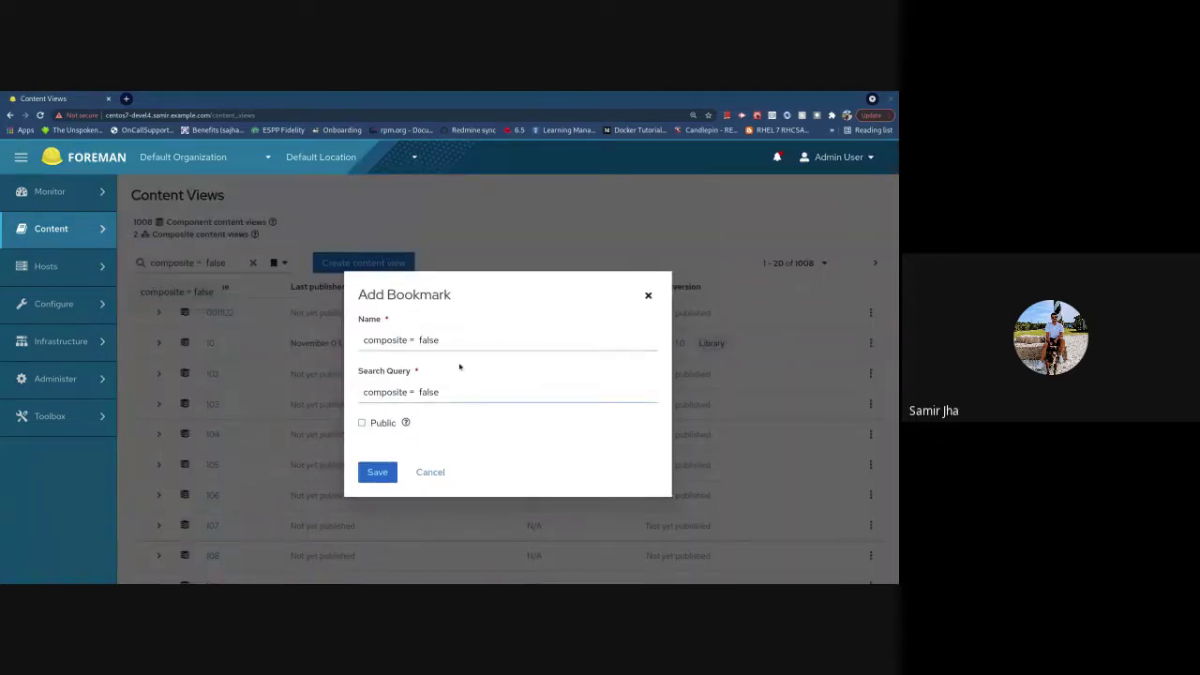
click(438, 340)
click(378, 473)
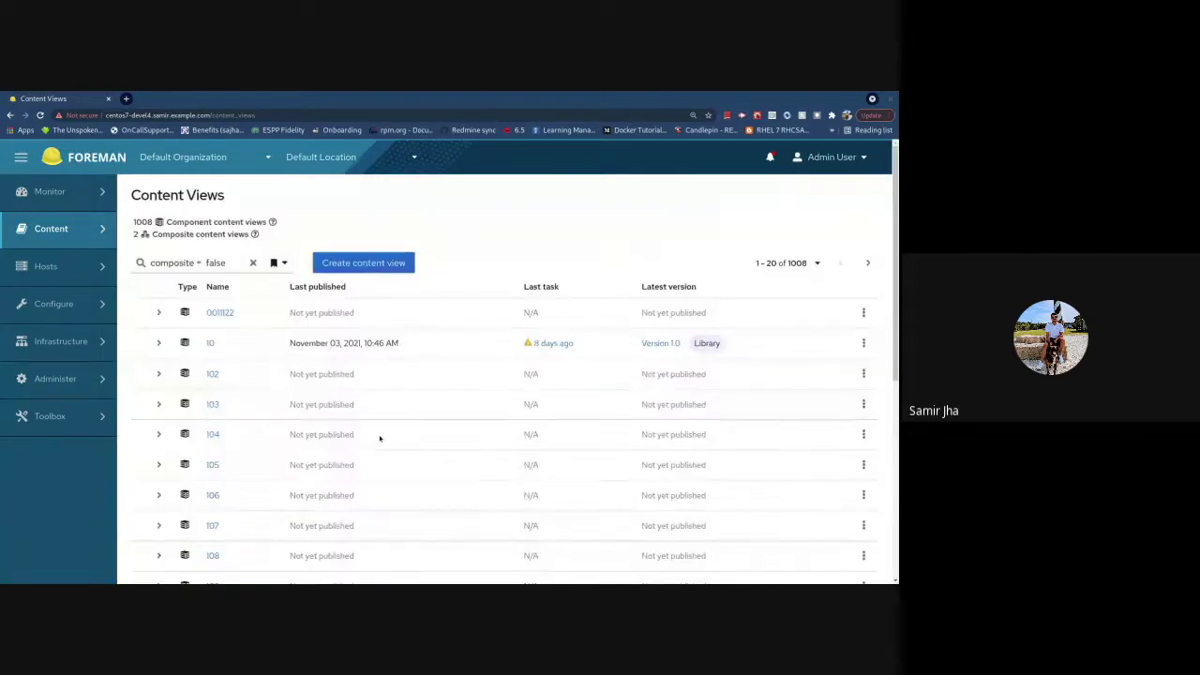
click(285, 263)
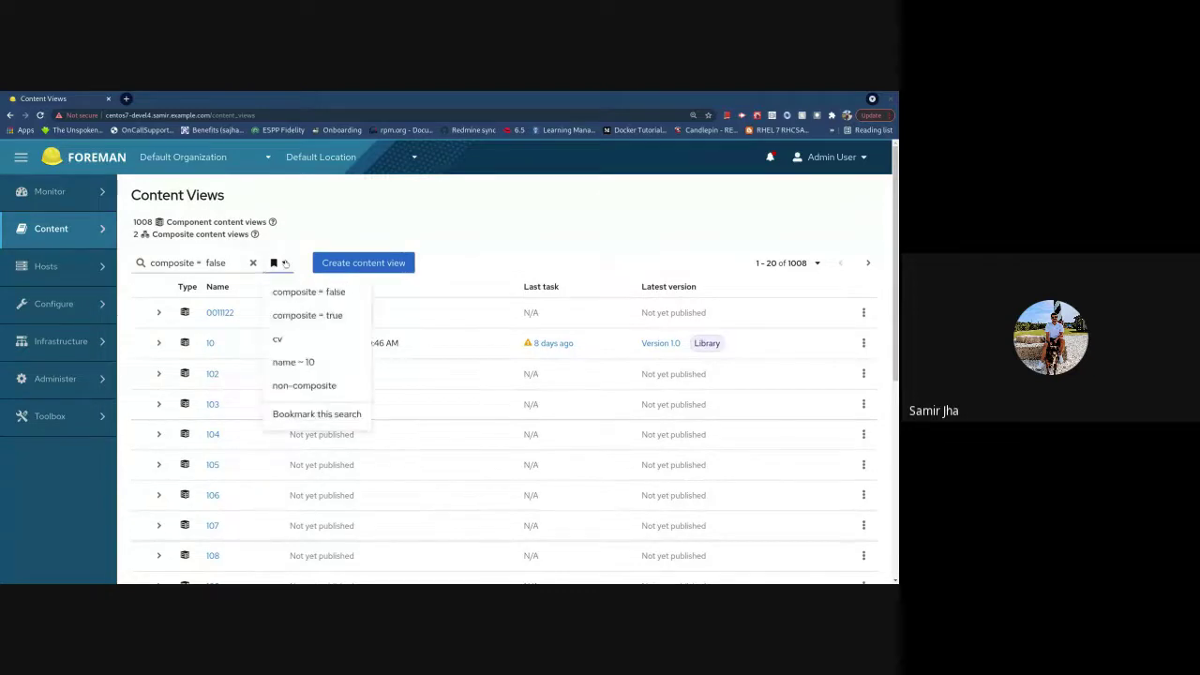
click(529, 264)
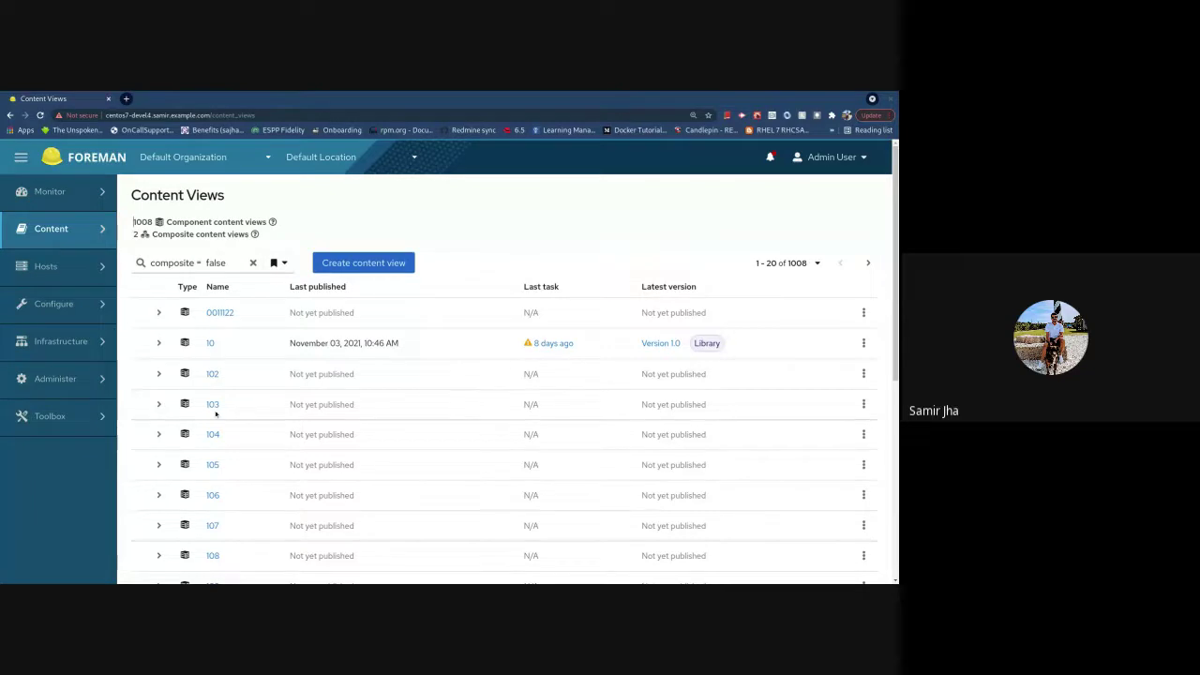
- Replace the search with name = ccv1, using the suggested search terms and values
click(232, 262)
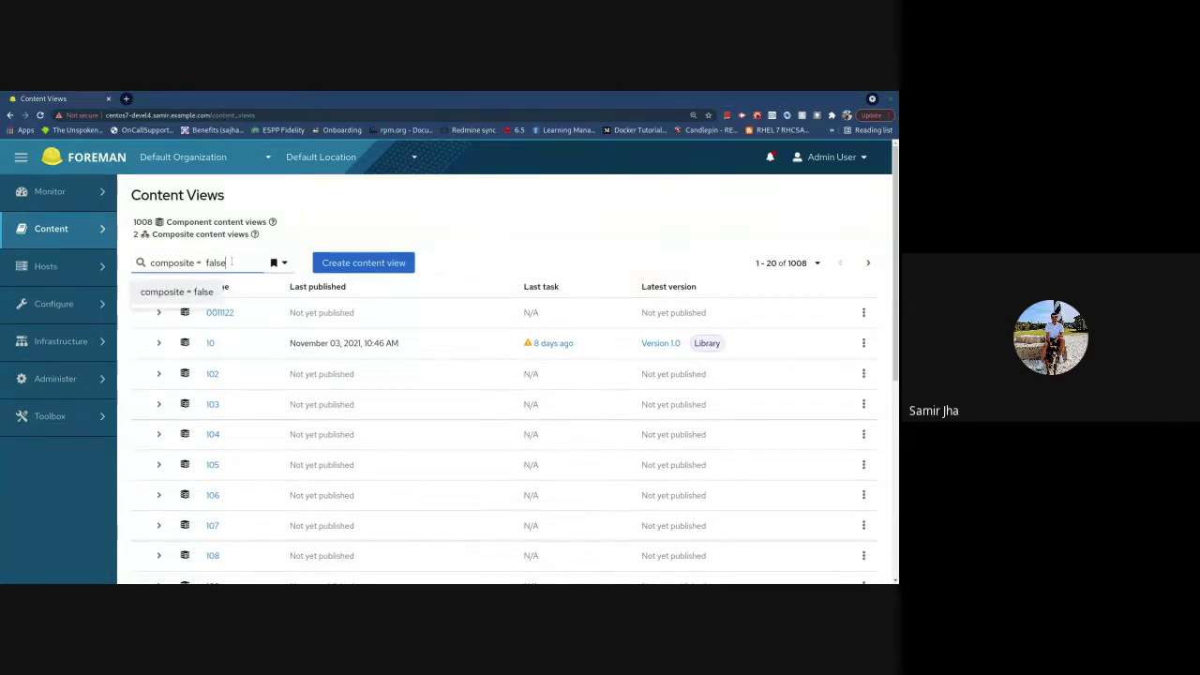
triple_click(232, 263)
key(BackSpace)
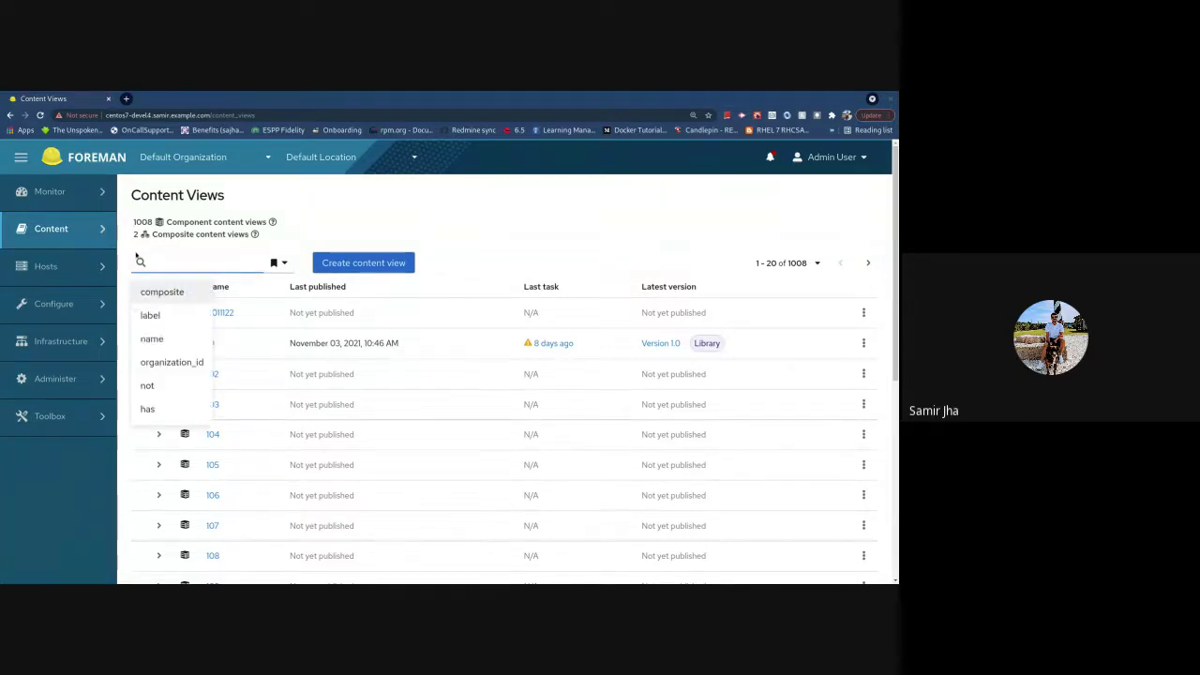
key(Down)
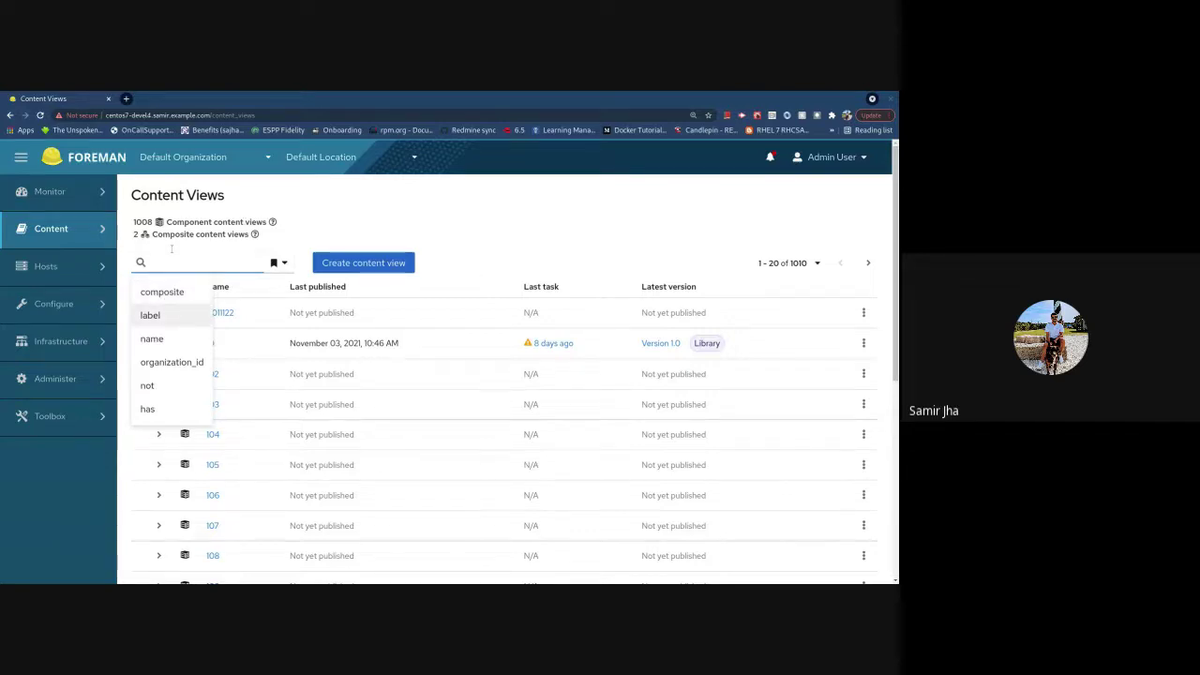
key(Down)
key(Down)
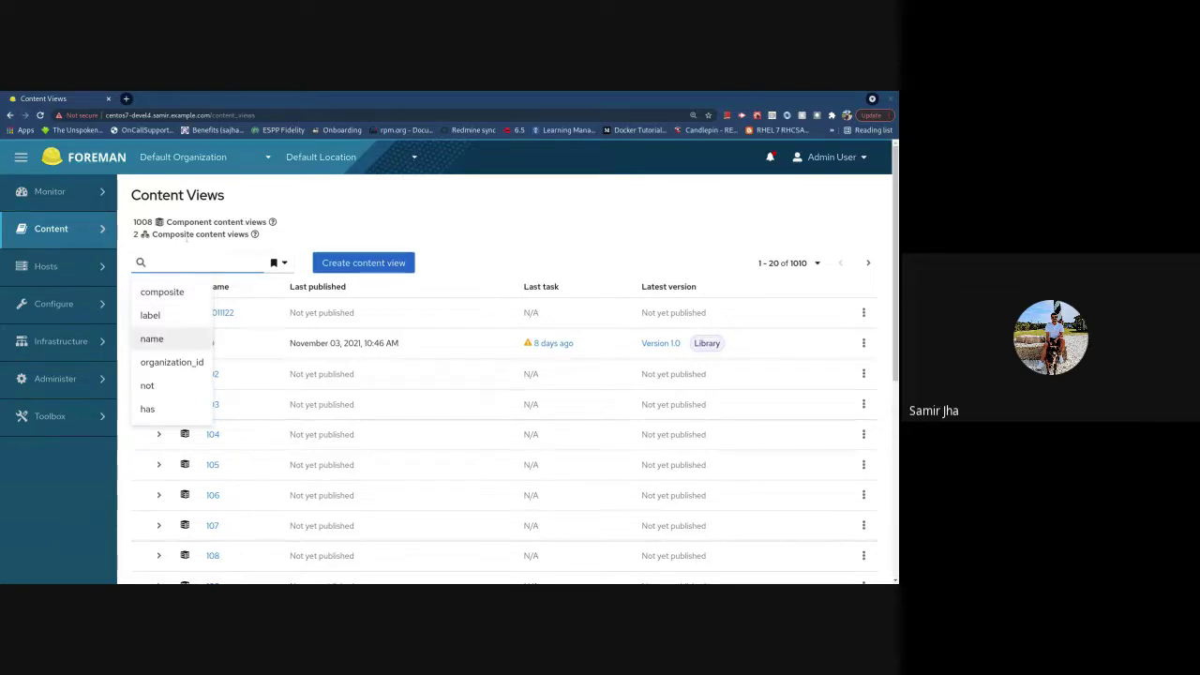
key(Up)
key(Return)
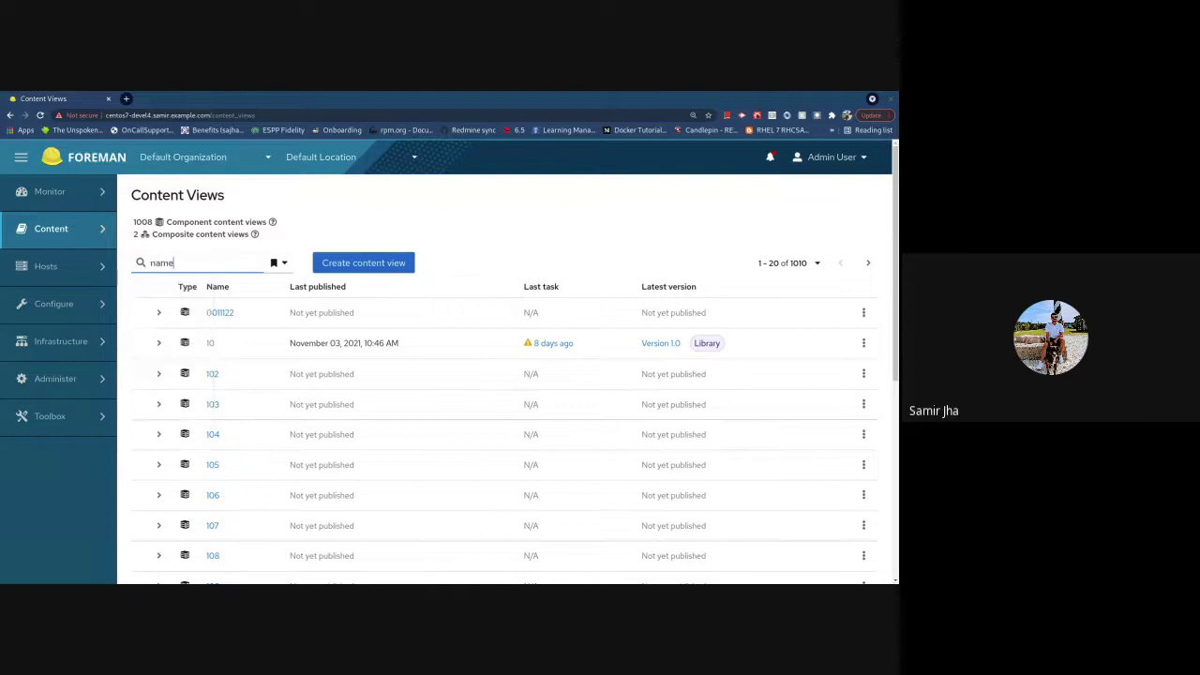
text(=)
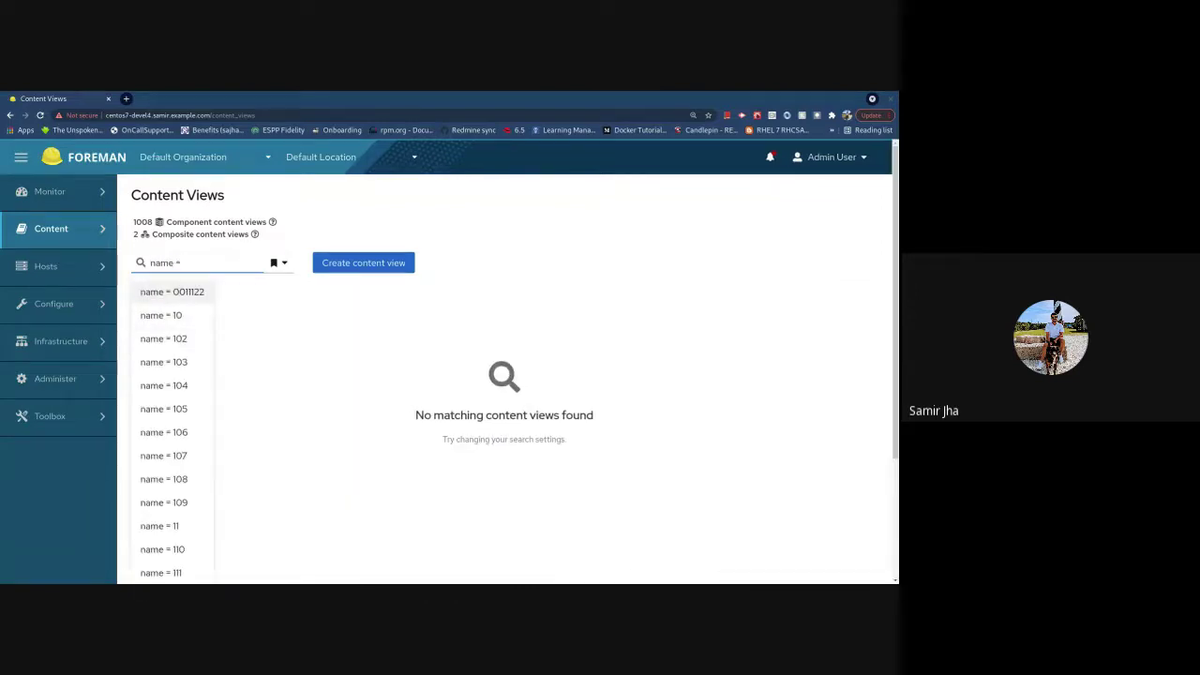
text( c)
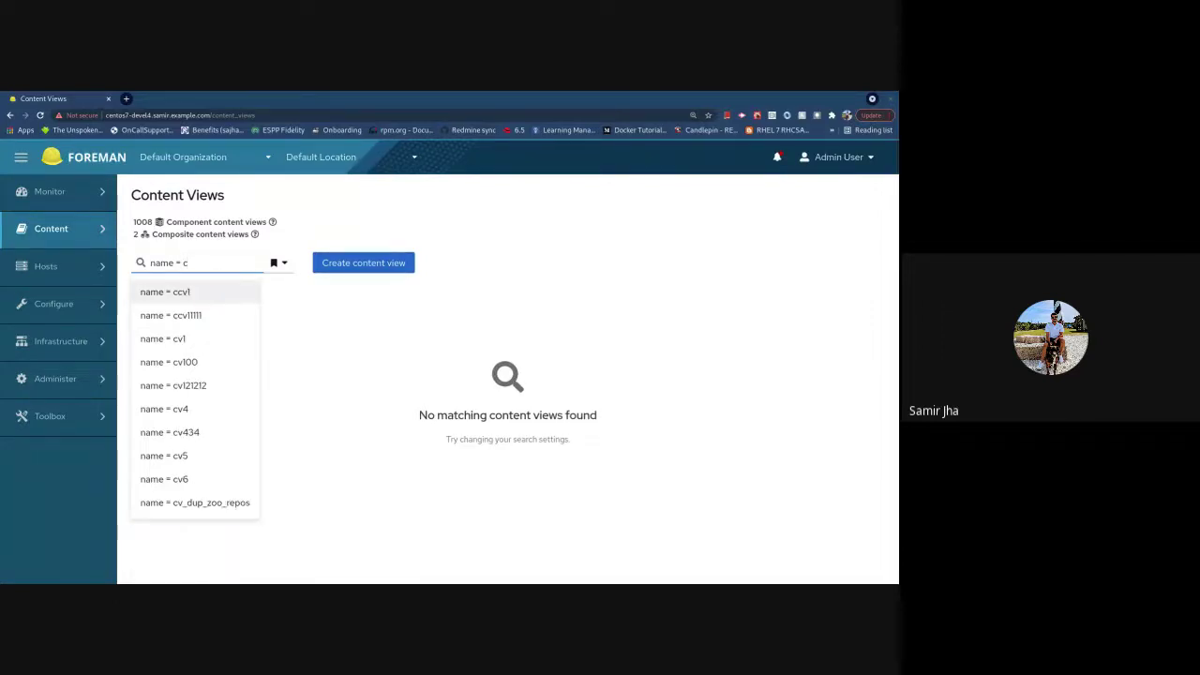
click(221, 294)
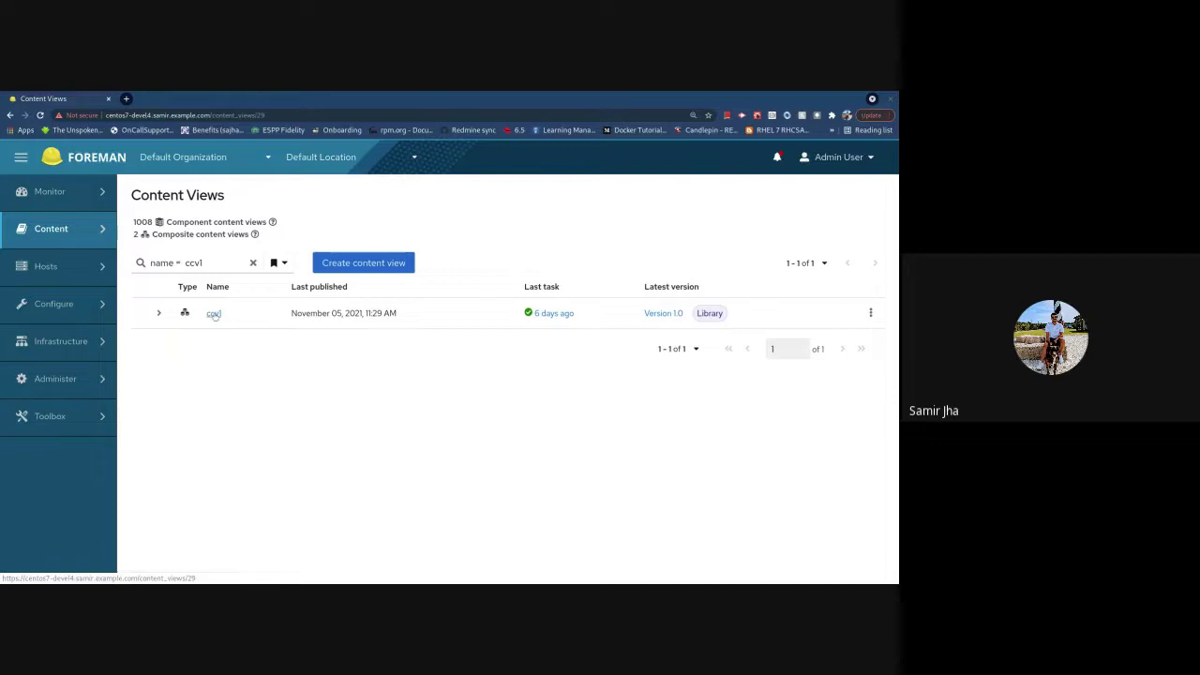
- Open the ccv1 content view and open its Content Views section in a separate browser tab
click(213, 313)
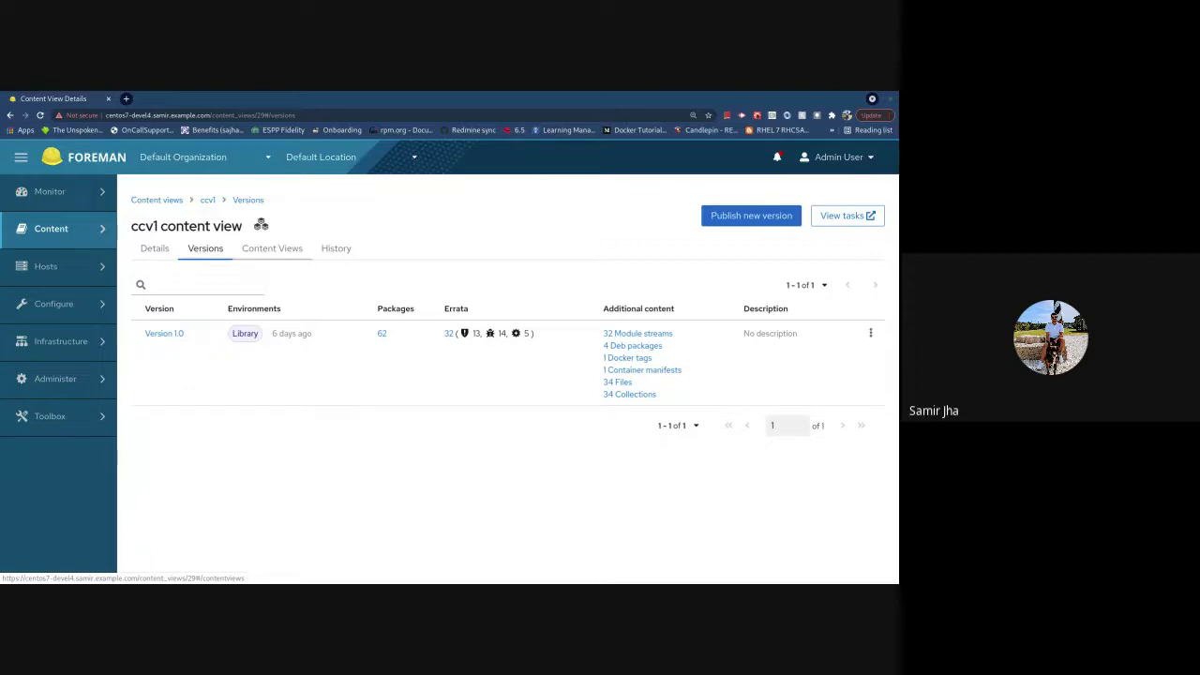
middle_click(280, 249)
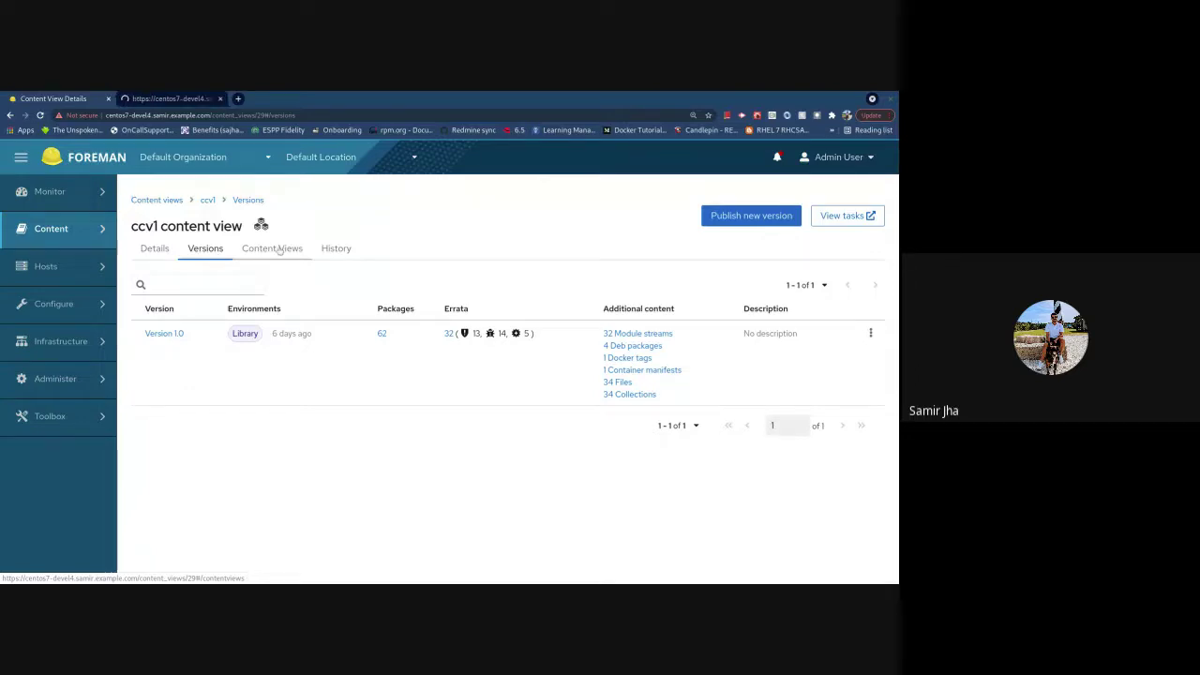
- Close the separate browser tab opened for the ccv1 content view's Content Views section
click(178, 98)
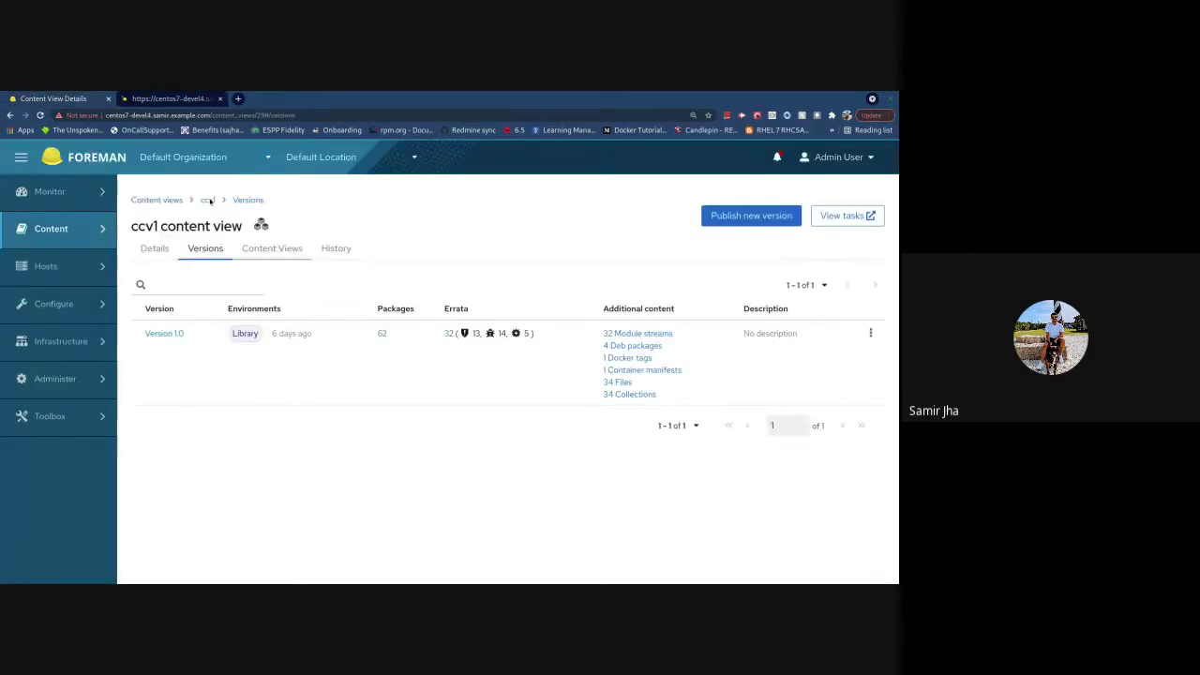
key(ctrl+w)
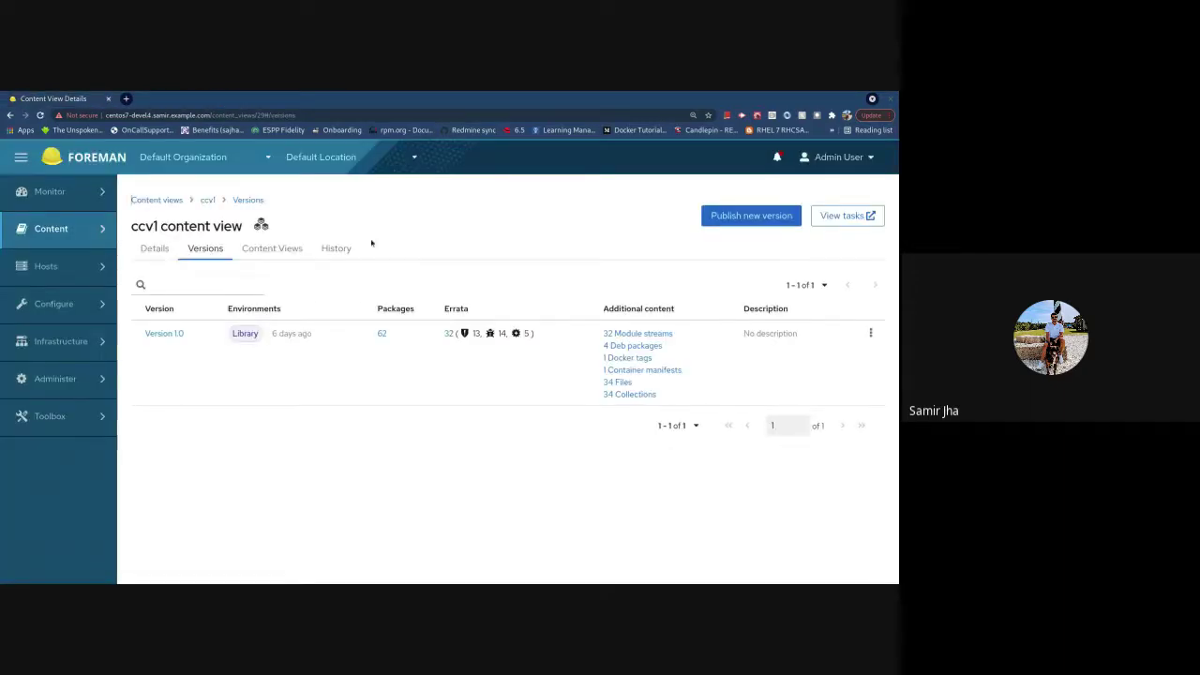
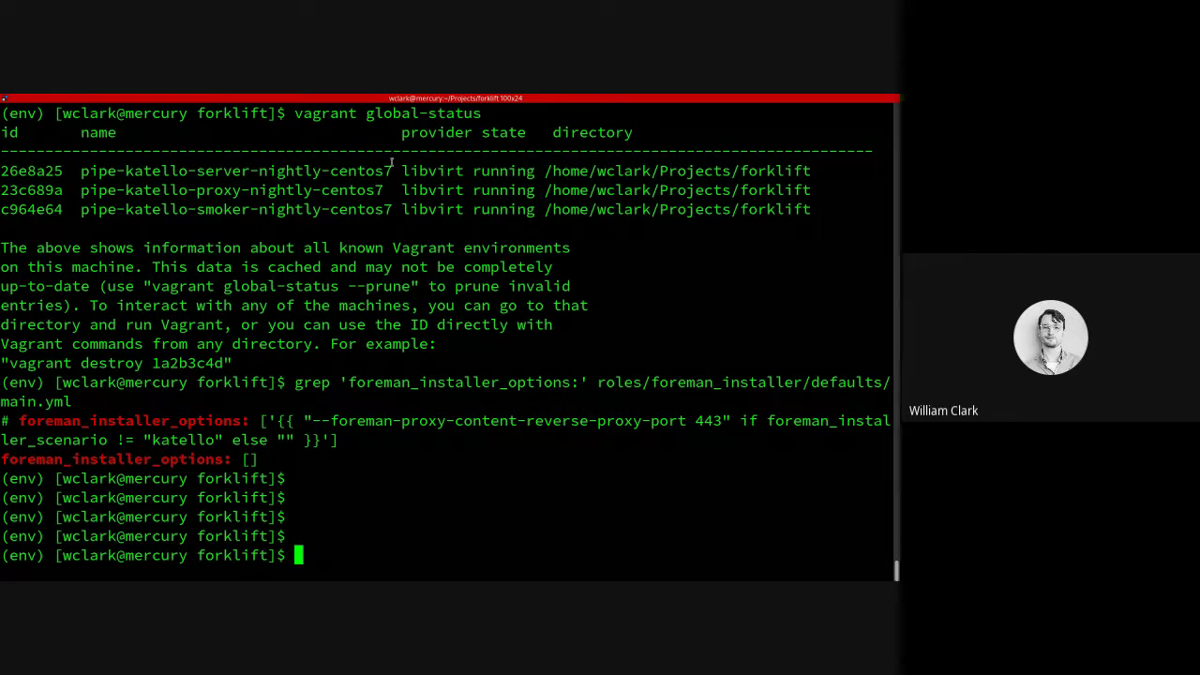
- Connect to the pipe-katello-proxy-nightly-centos7 machine with vagrant ssh, using its ID 23c689a
double_click(19, 189)
key(alt+Tab)
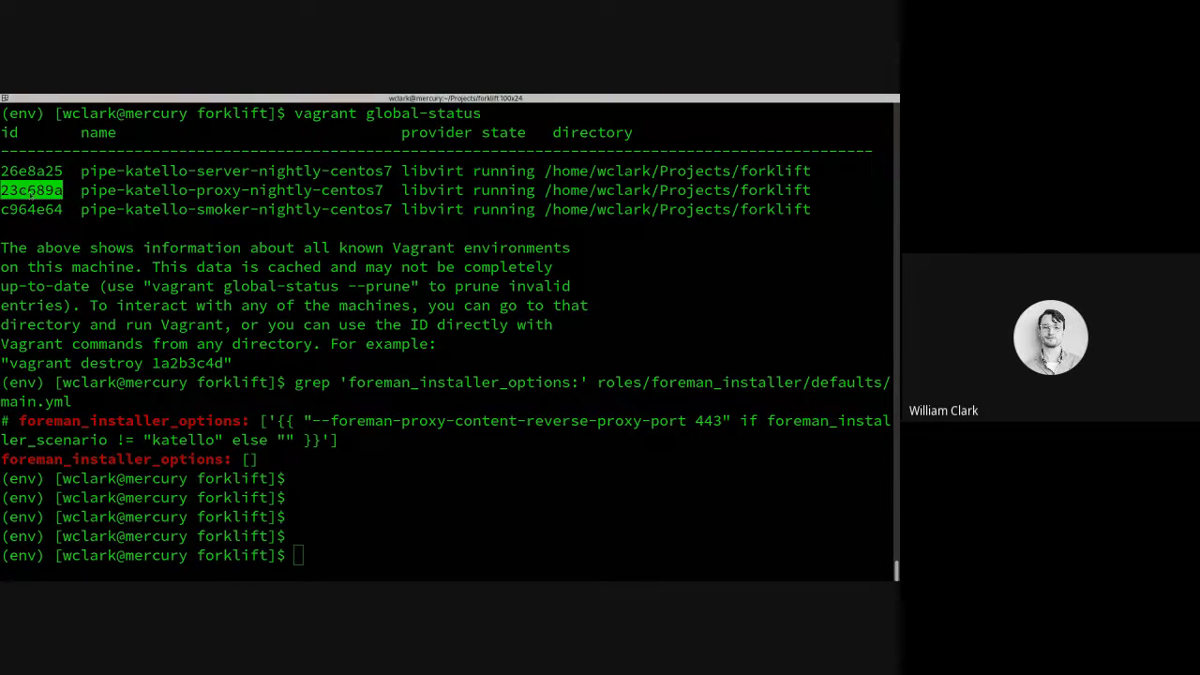
click(78, 197)
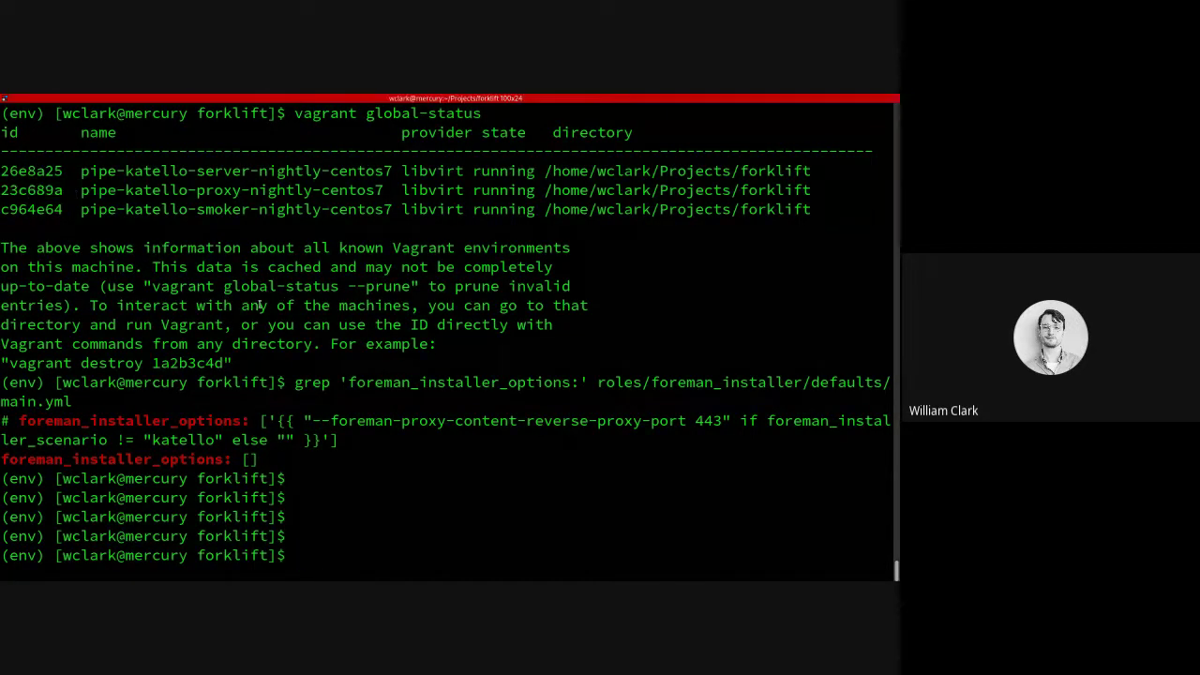
text(var)
key(BackSpace)
text(grant)
key(BackSpace)
key(BackSpace)
key(BackSpace)
key(BackSpace)
key(BackSpace)
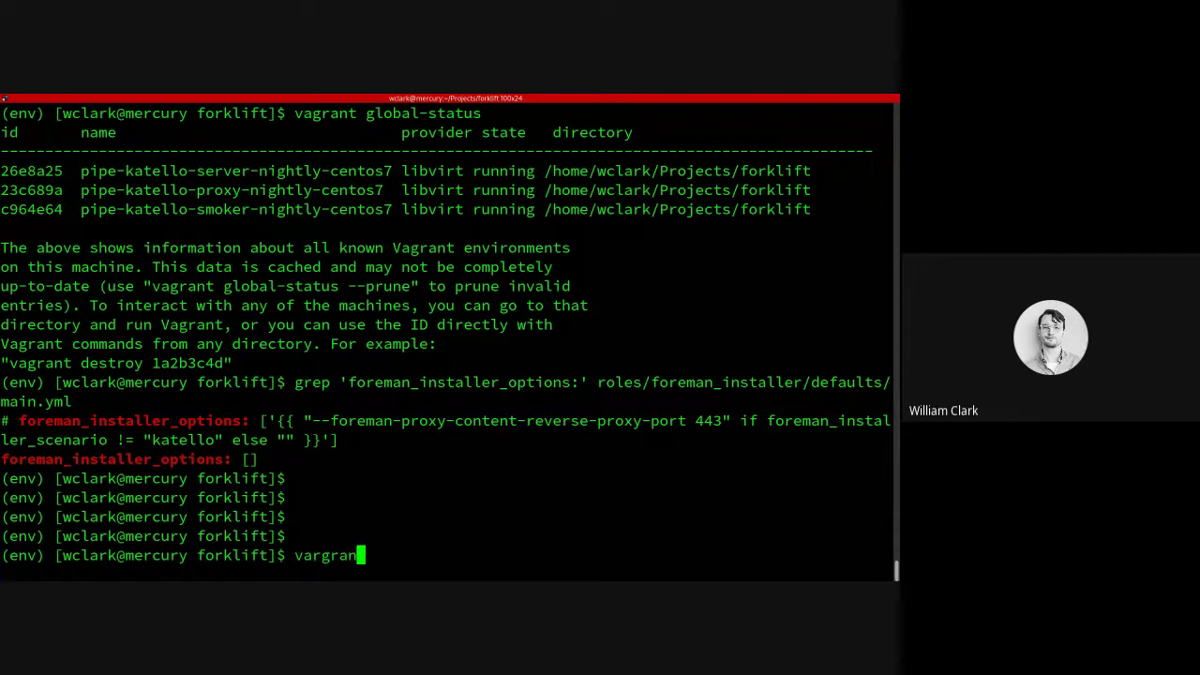
text(grant ssh)
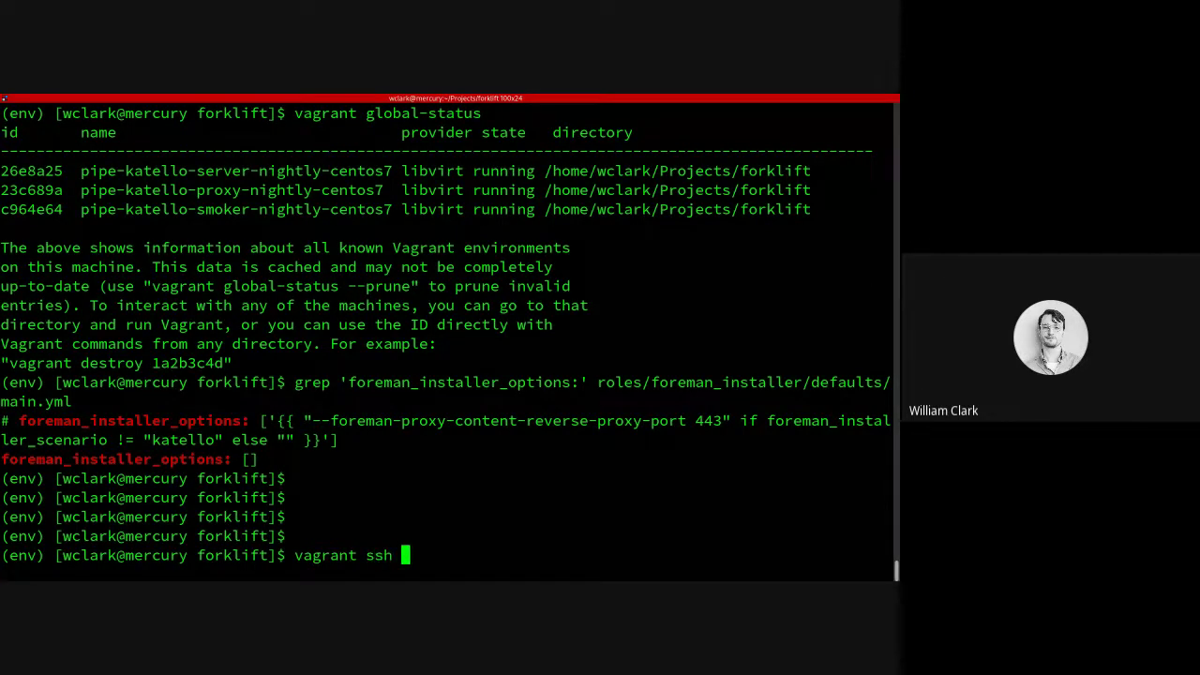
text(23c689a)
key(Return)
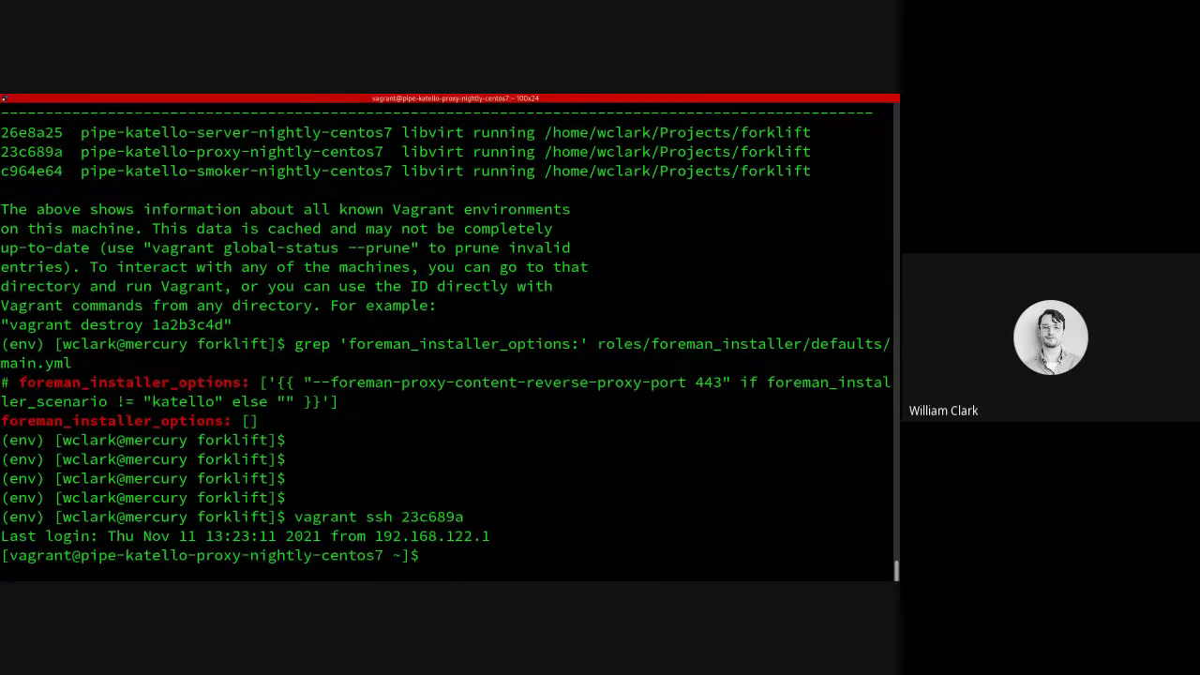
- Start a root shell on the proxy with sudo -i and list /etc/httpd/conf.d in long format
text(sudo -i)
key(Return)
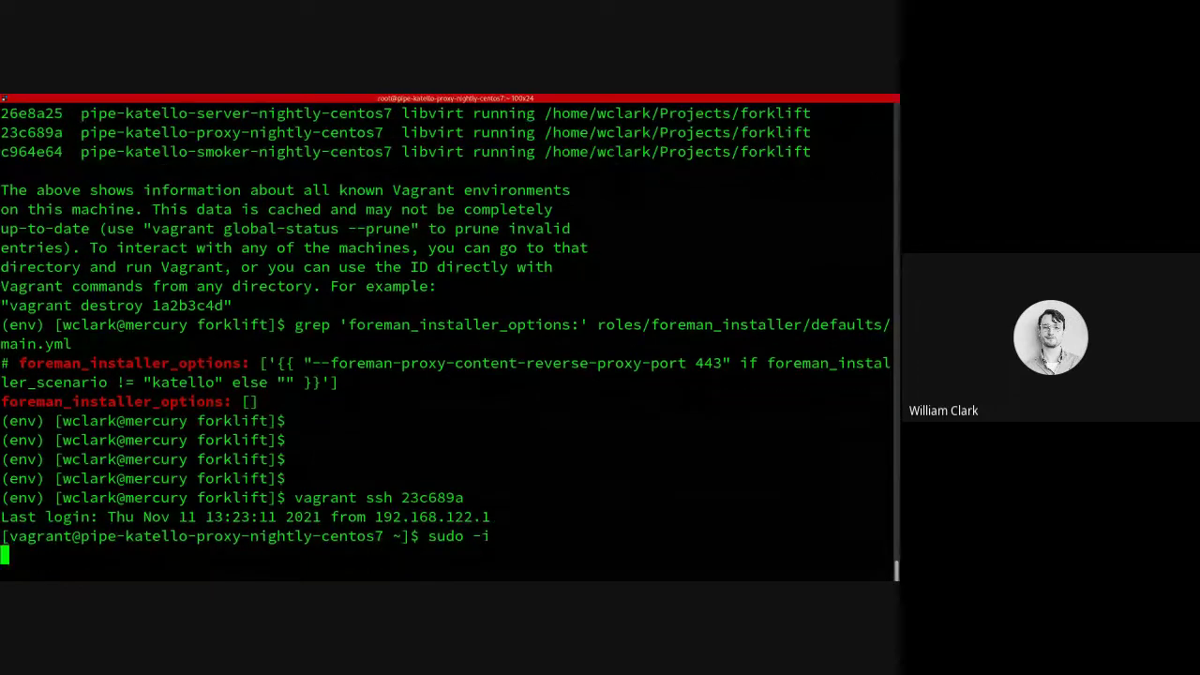
text(ll /etc/h)
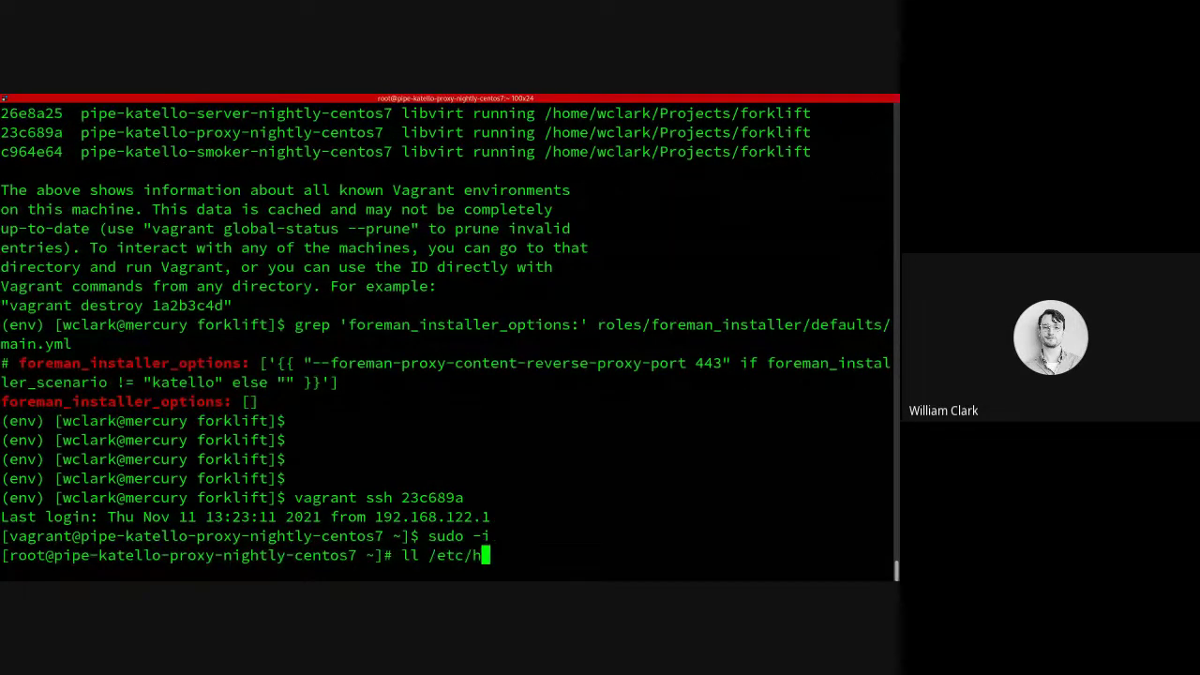
text(ttpd/conf.d)
key(Return)
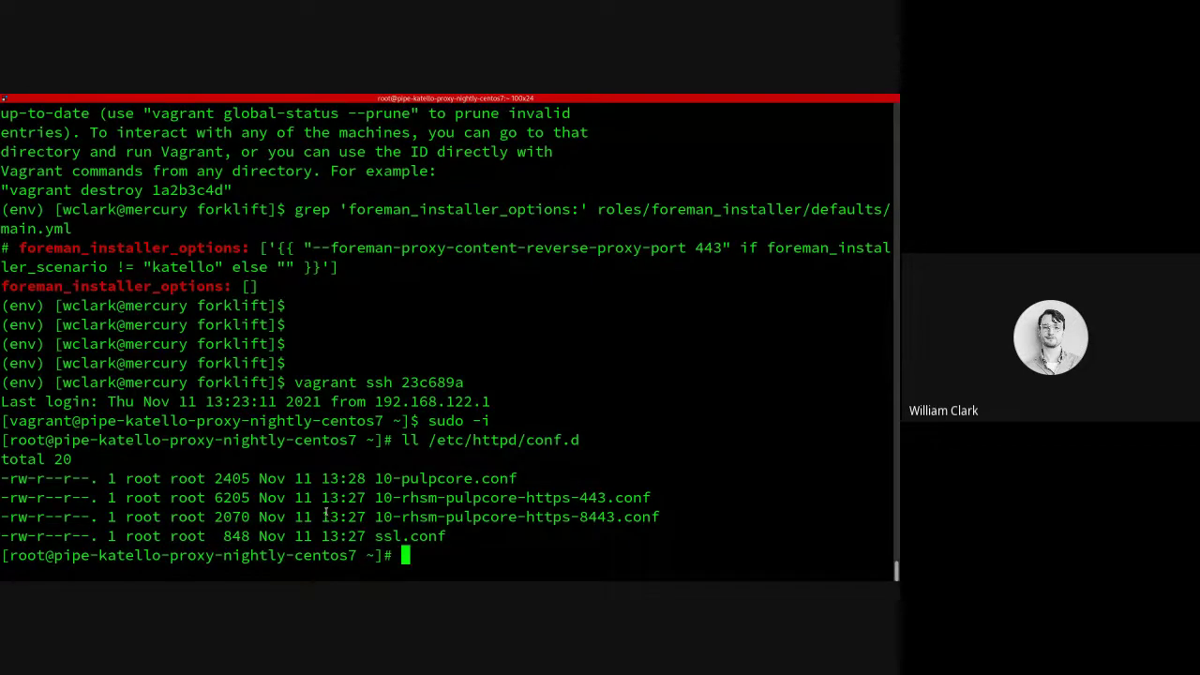
- Highlight the 10-pulpcore.conf and 10-rhsm-pulpcore-https-8443.conf entries in turn in the configuration listing
double_click(431, 479)
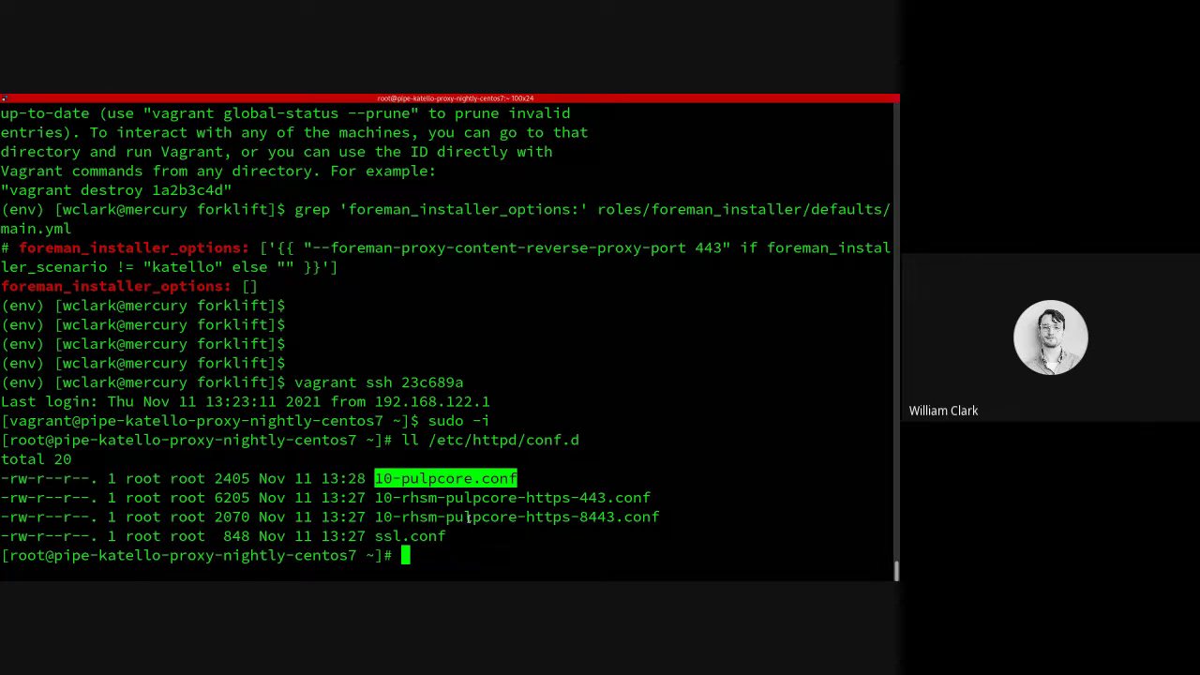
double_click(476, 519)
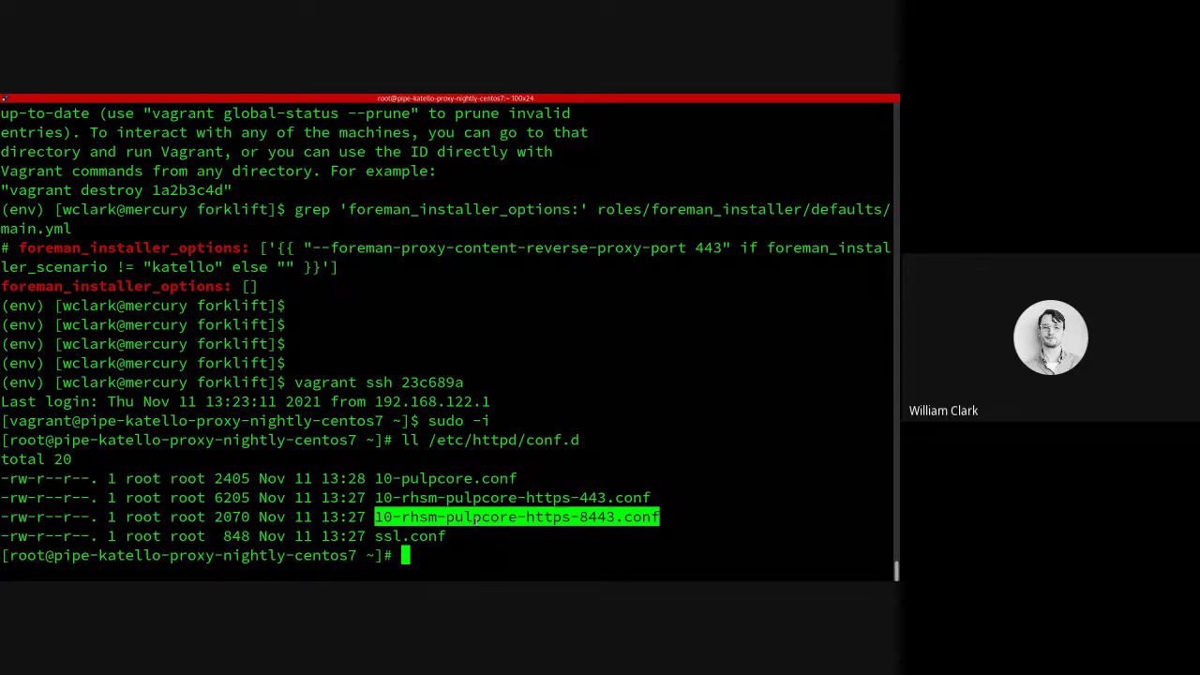
click(475, 518)
- List the Apache log files in /var/log/httpd/ in long format
text(ll)
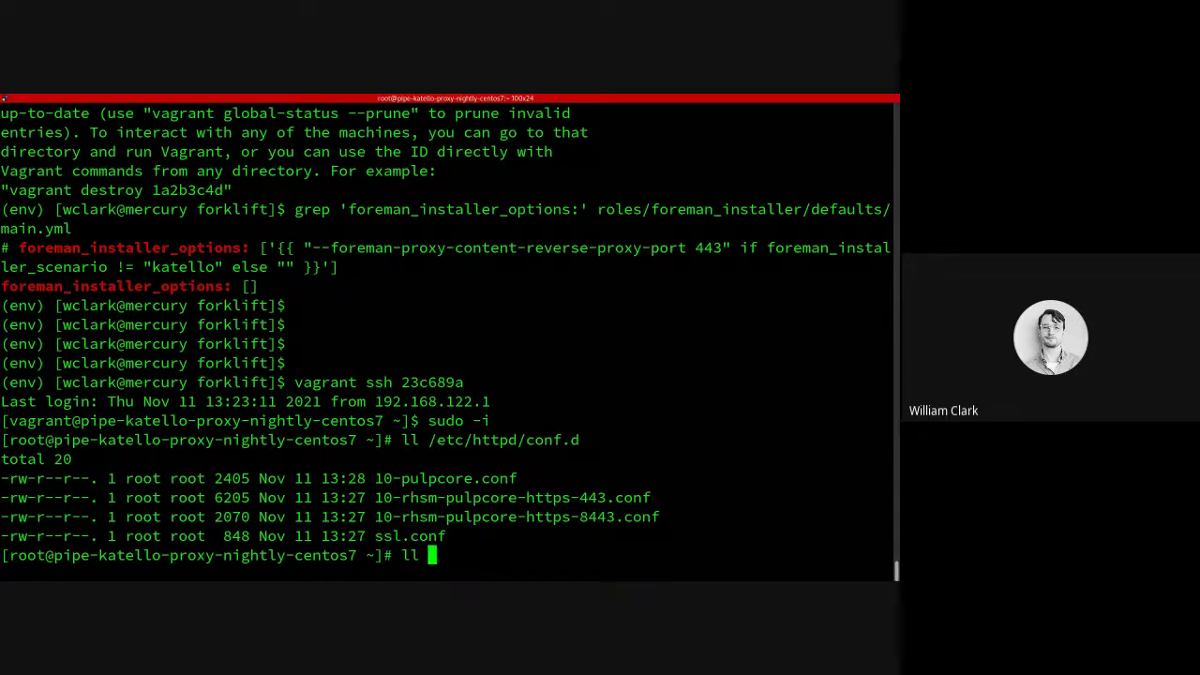
text( /var/log/h)
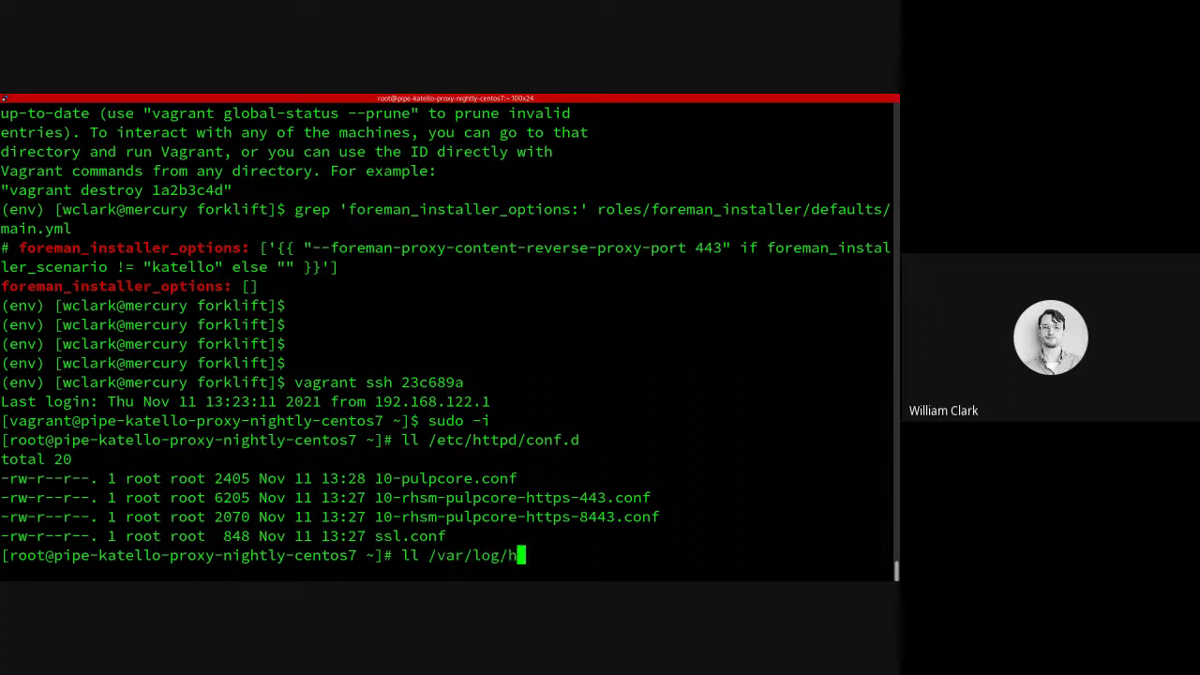
text(ttpd/)
key(Return)
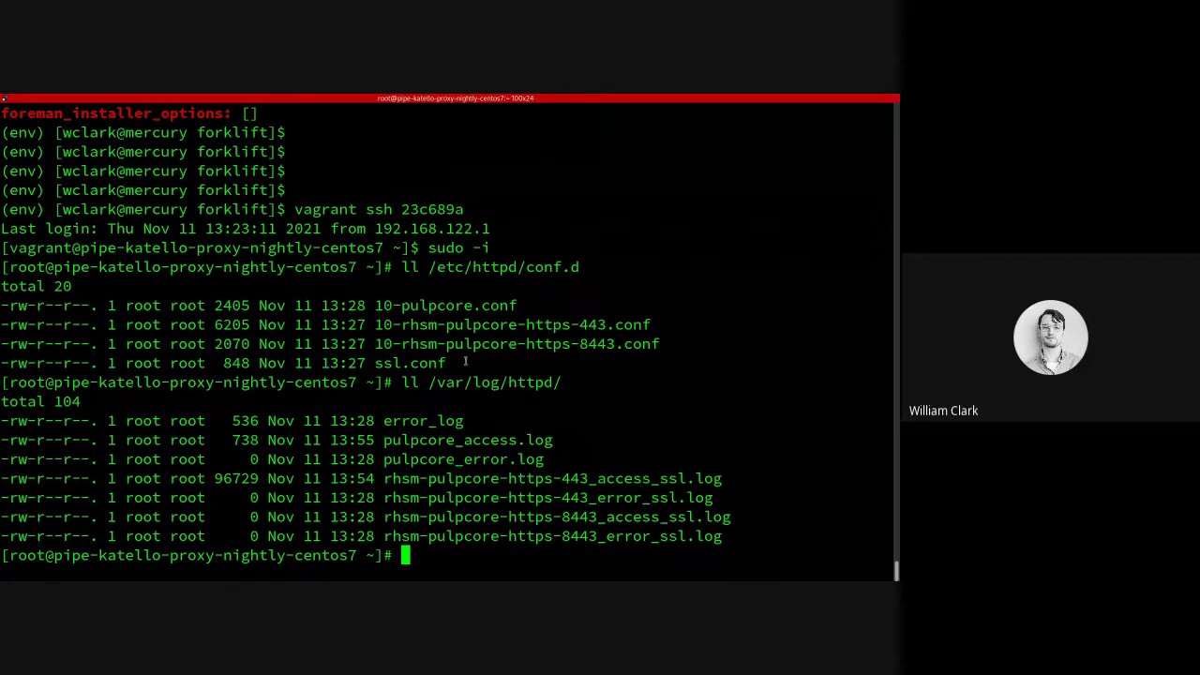
- Highlight the 10-rhsm-pulpcore-https-443.conf and 10-rhsm-pulpcore-https-8443.conf entries to compare the proxy's two virtual host configurations
double_click(477, 325)
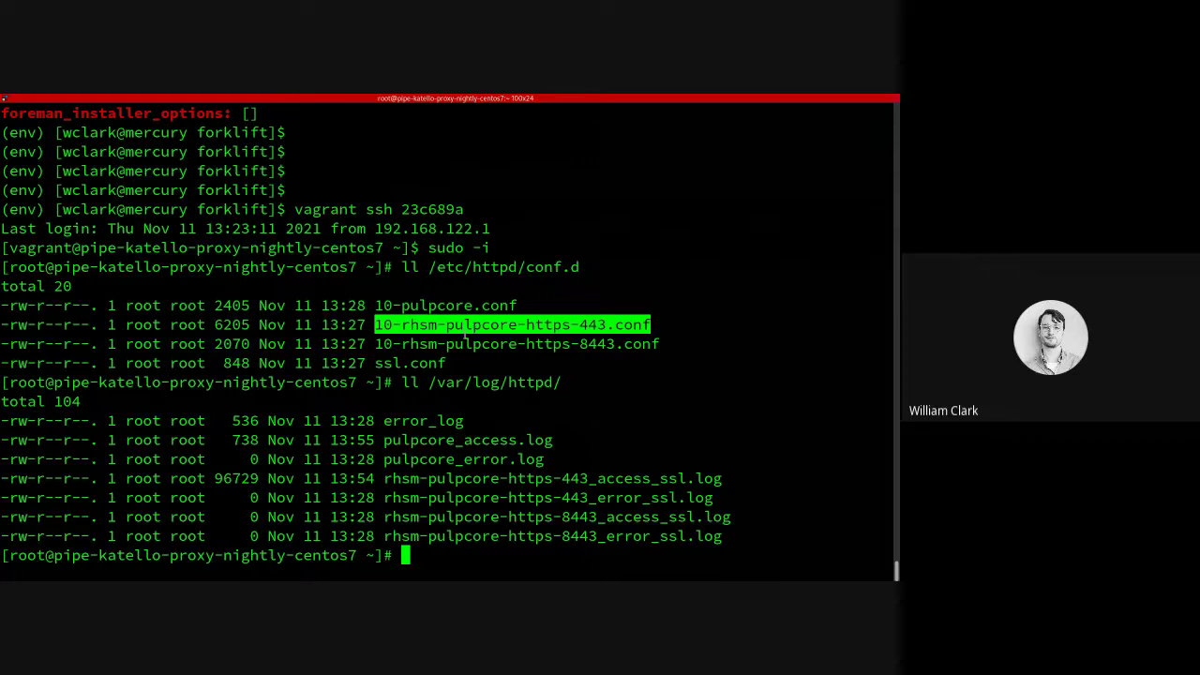
double_click(457, 343)
click(457, 343)
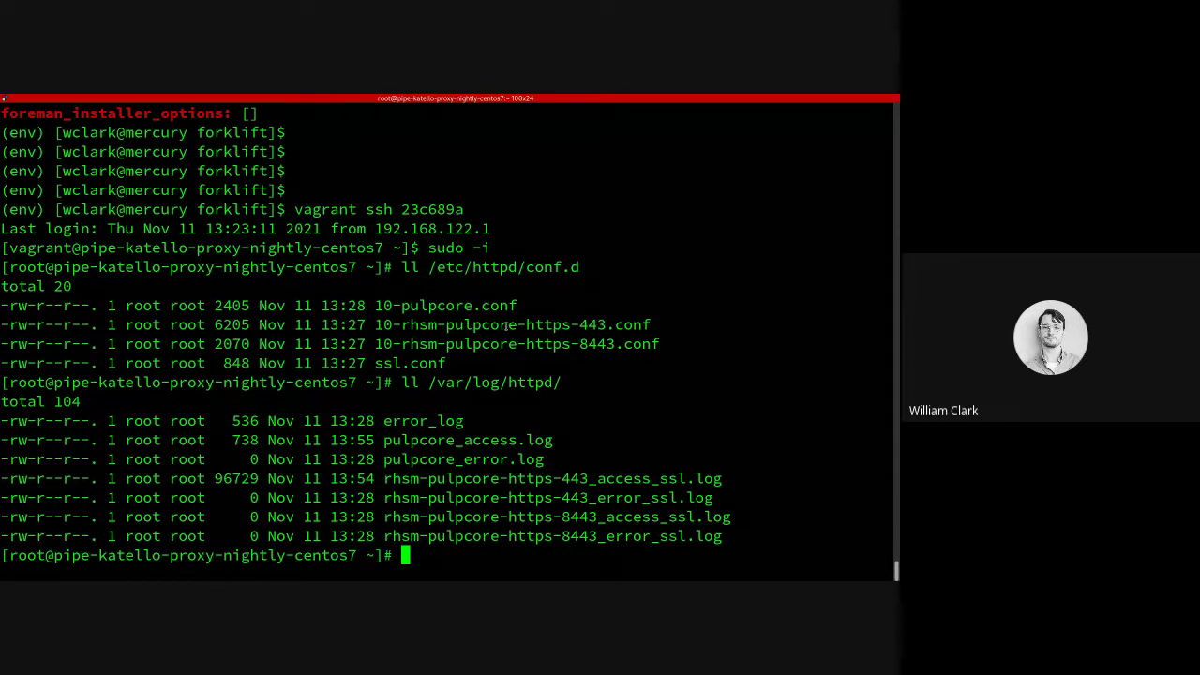
double_click(480, 345)
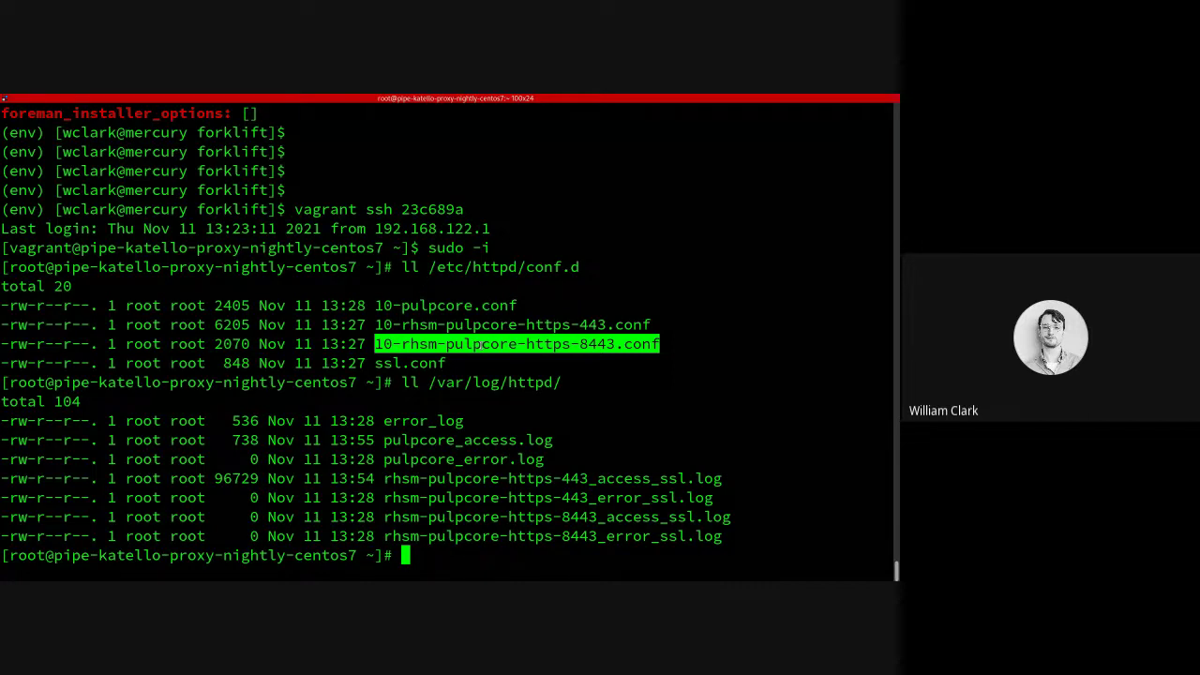
click(480, 345)
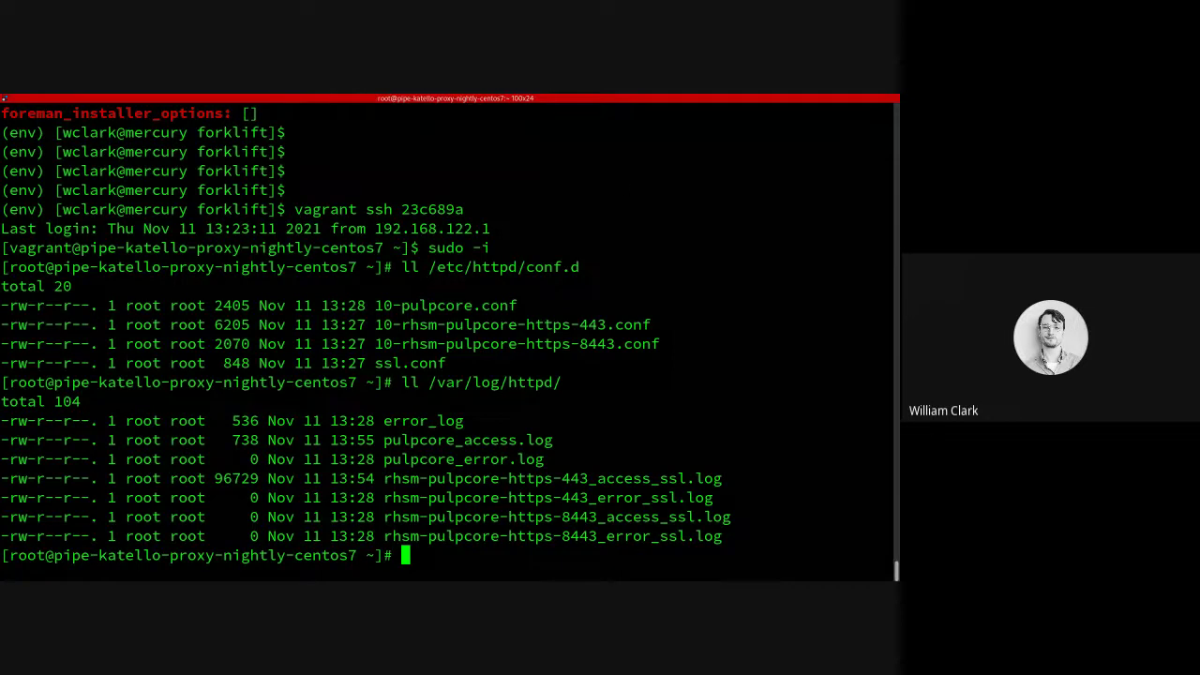
key(alt+Tab)
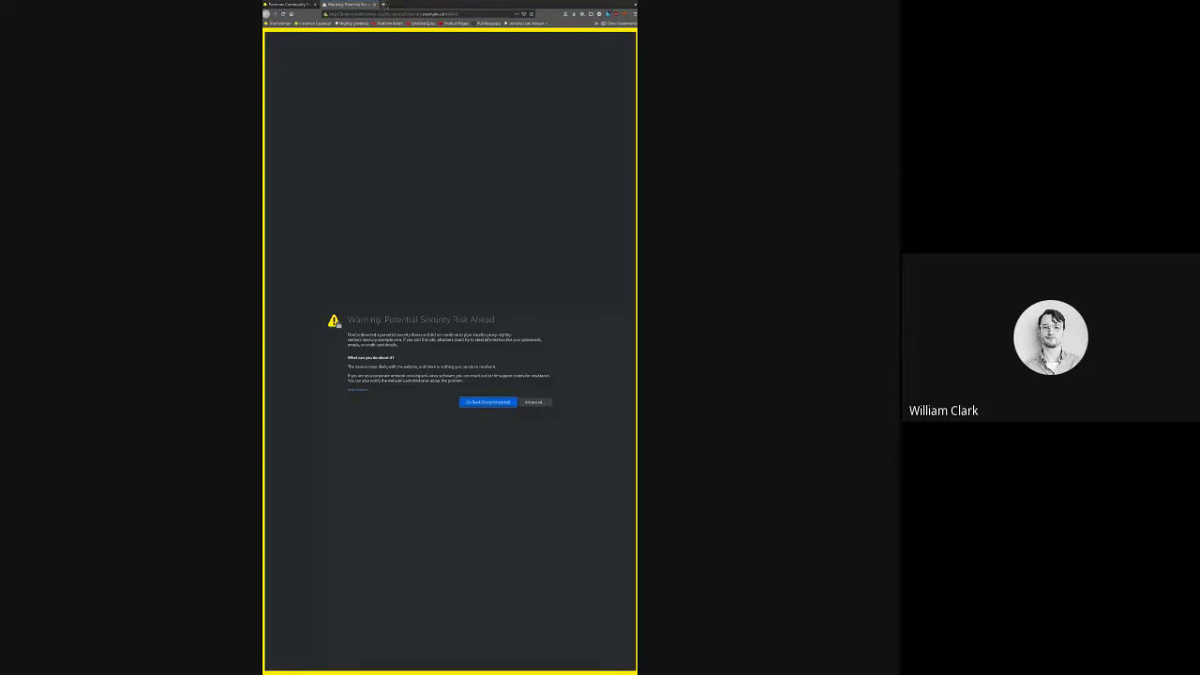
click(382, 5)
click(406, 13)
text(https://)
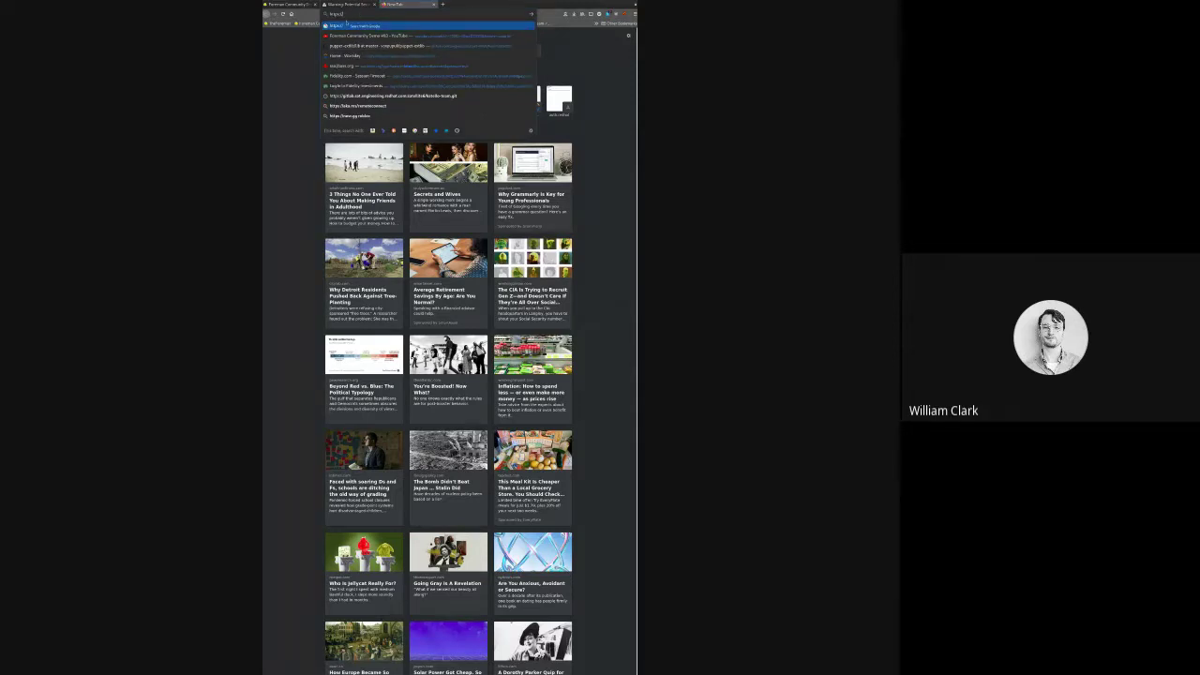
text(pipe-tenfo)
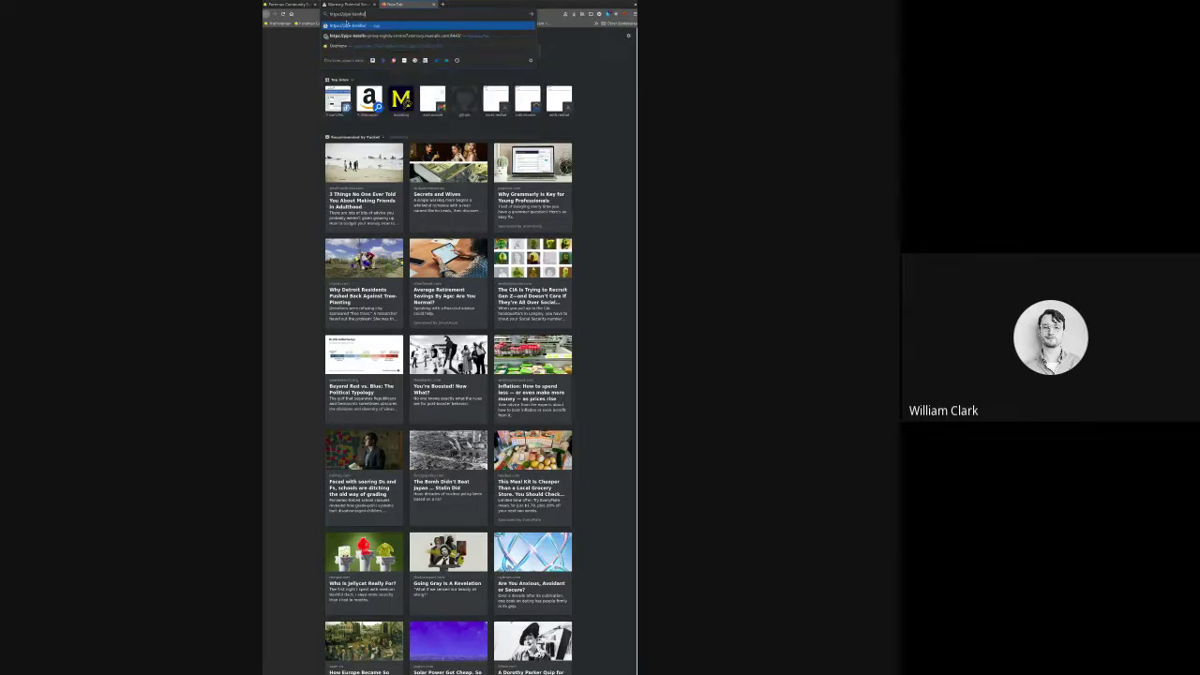
text(-server-nightly-version)
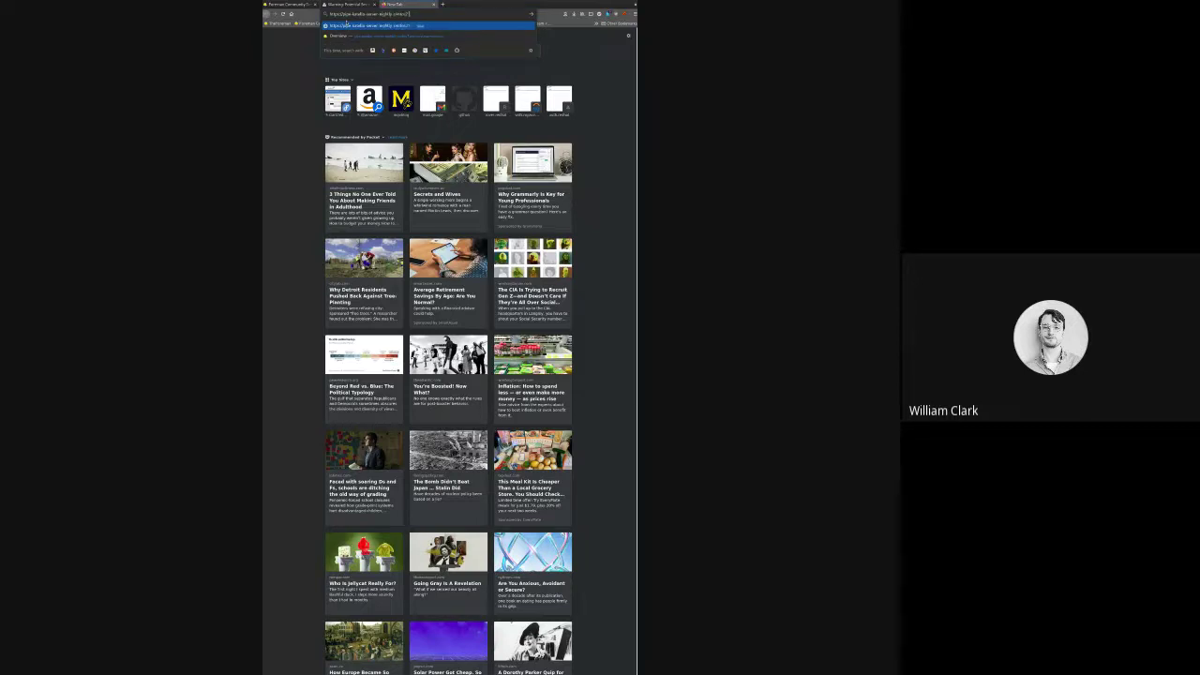
text(.int.mercury.example.com)
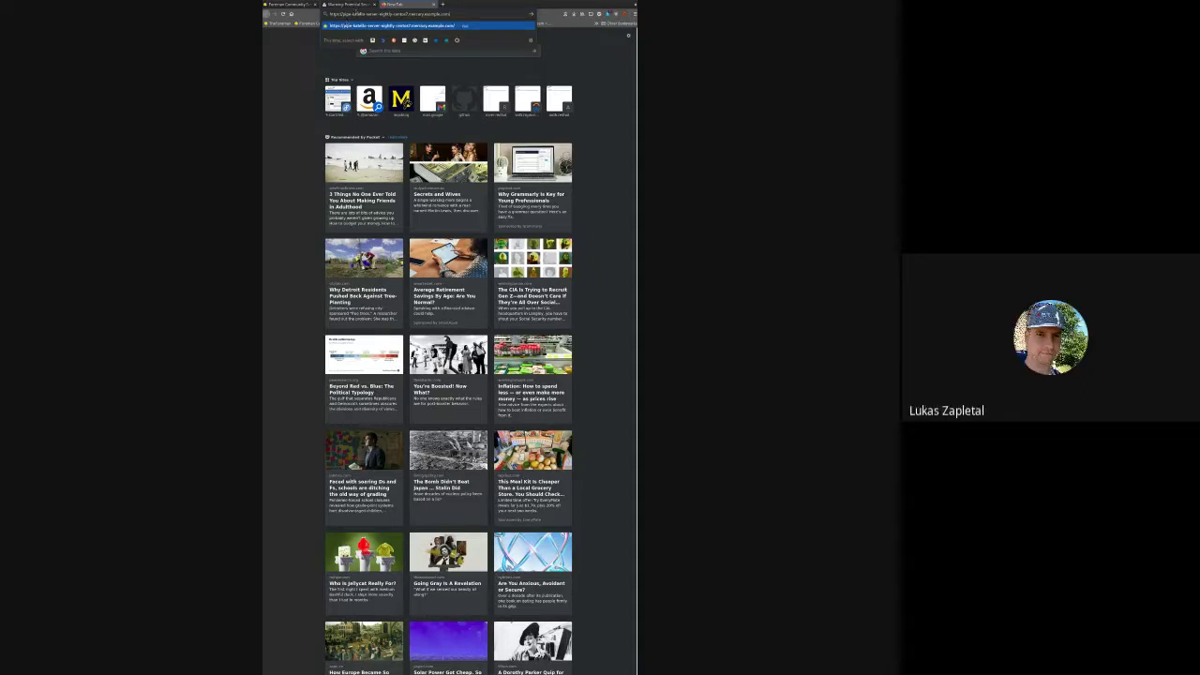
key(Return)
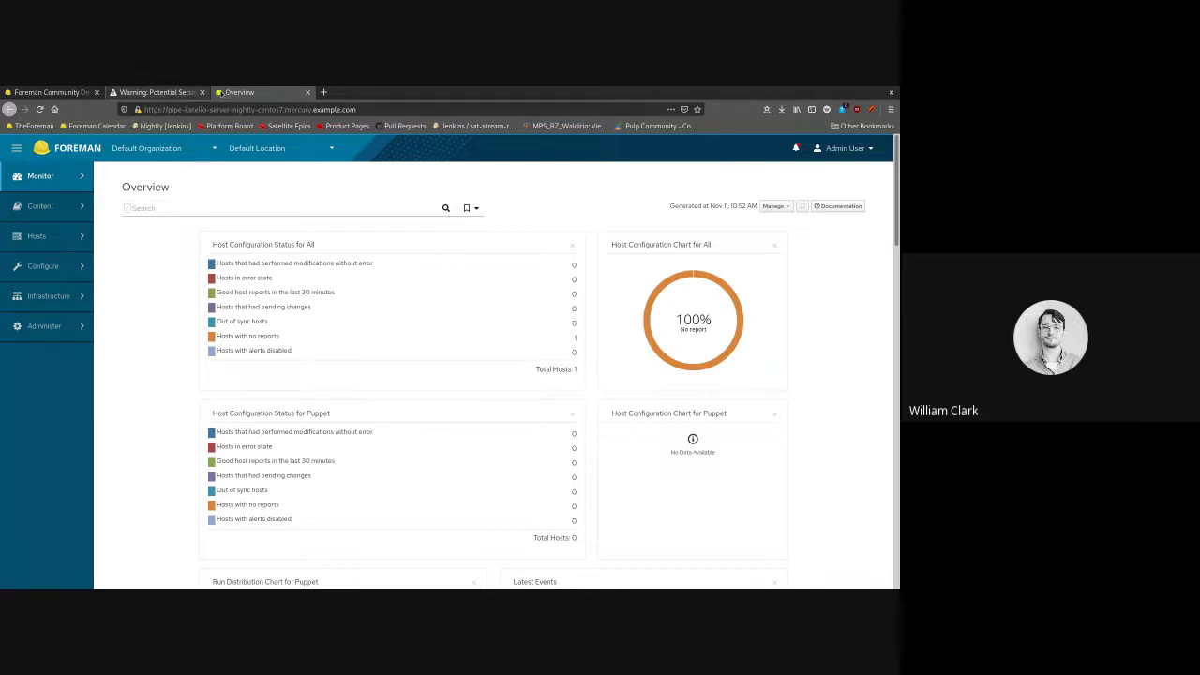
- Return to the proxy's port 8443 page, reload it and accept the certificate risk to open the Foreman login page
click(186, 93)
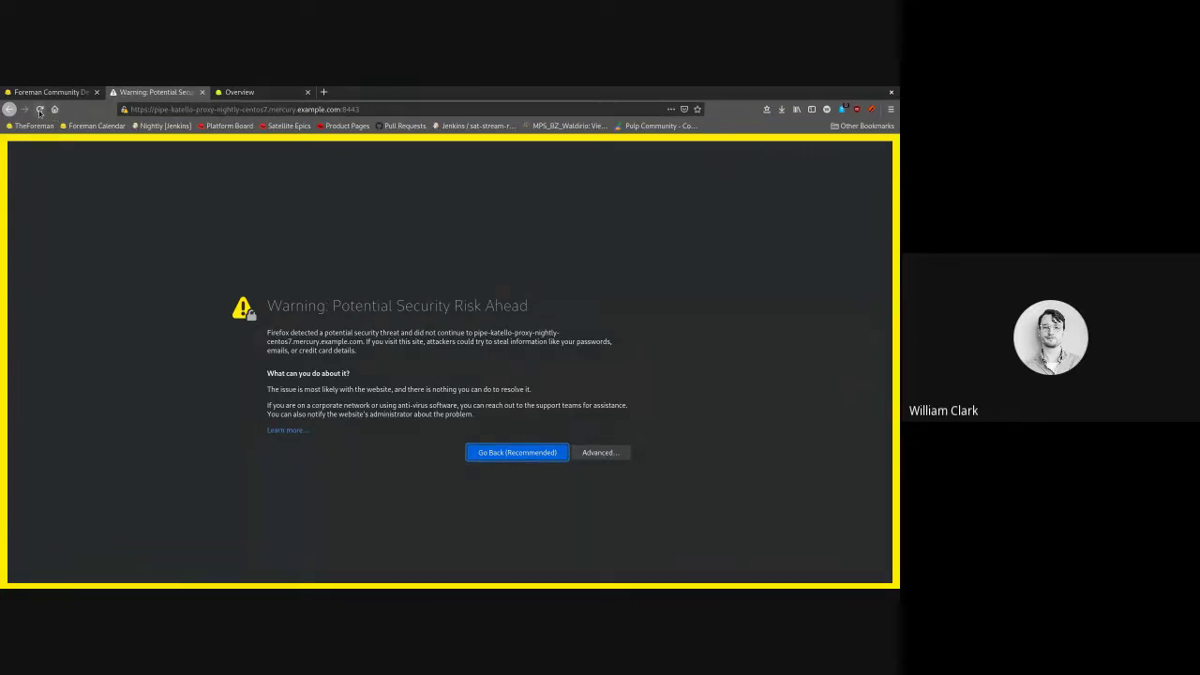
drag(360, 110, 339, 110)
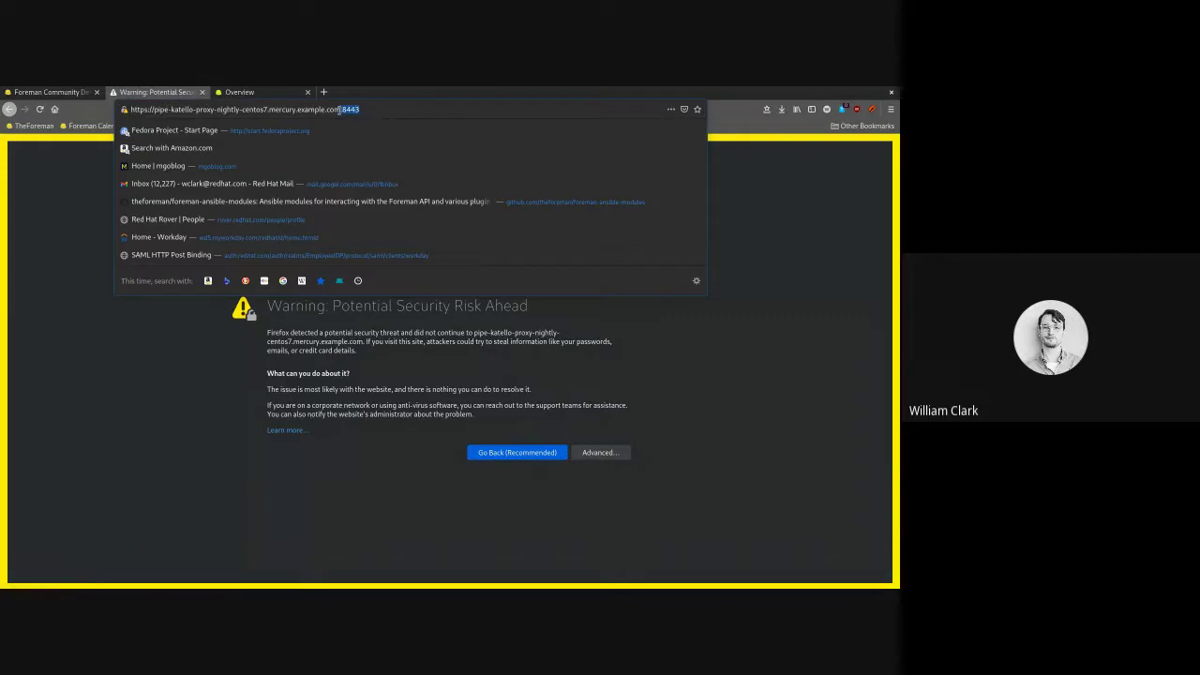
key(Right)
click(44, 113)
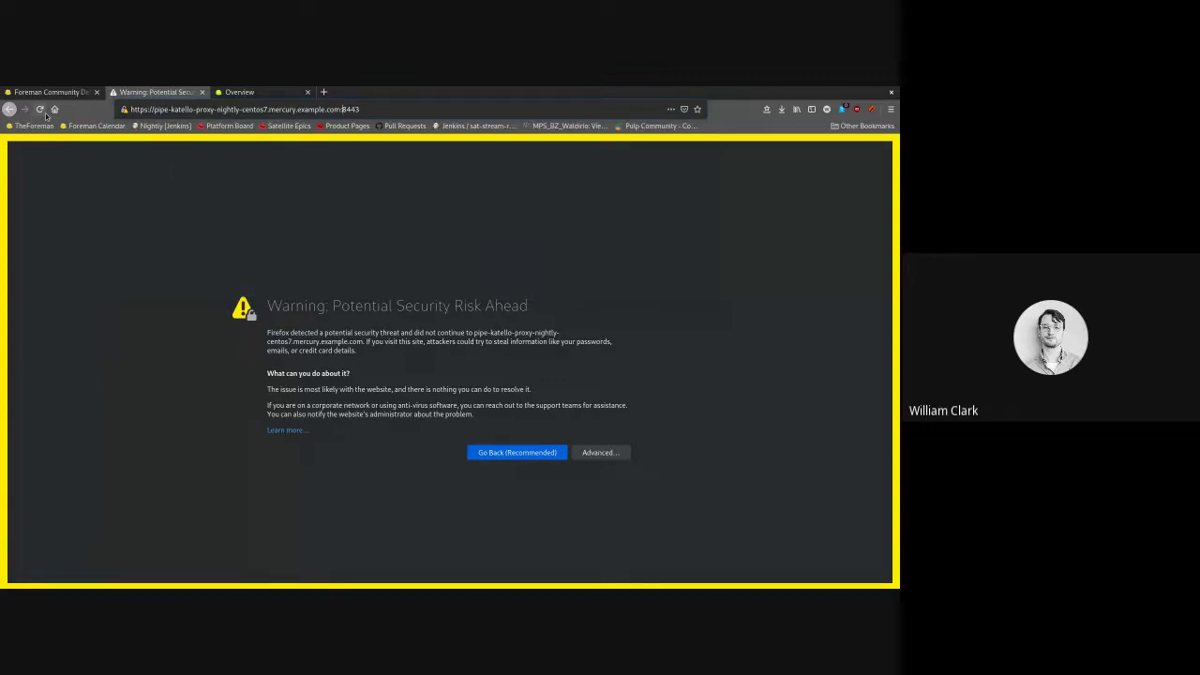
click(605, 452)
scroll(506, 433, down, 2)
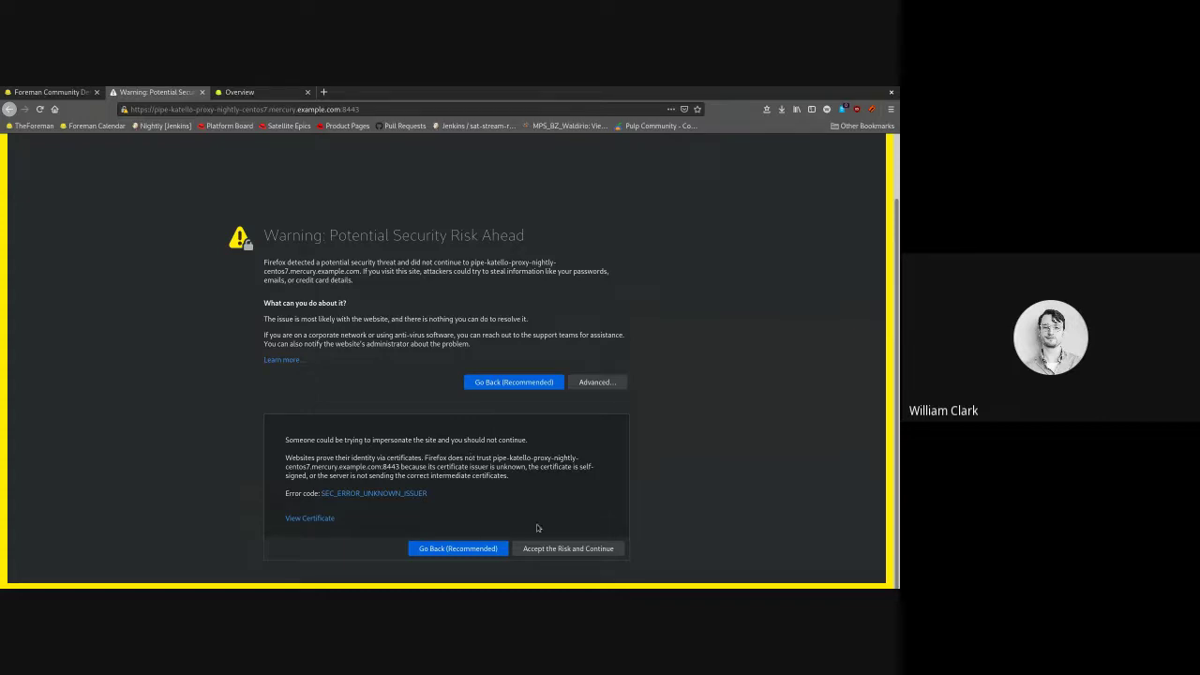
click(554, 553)
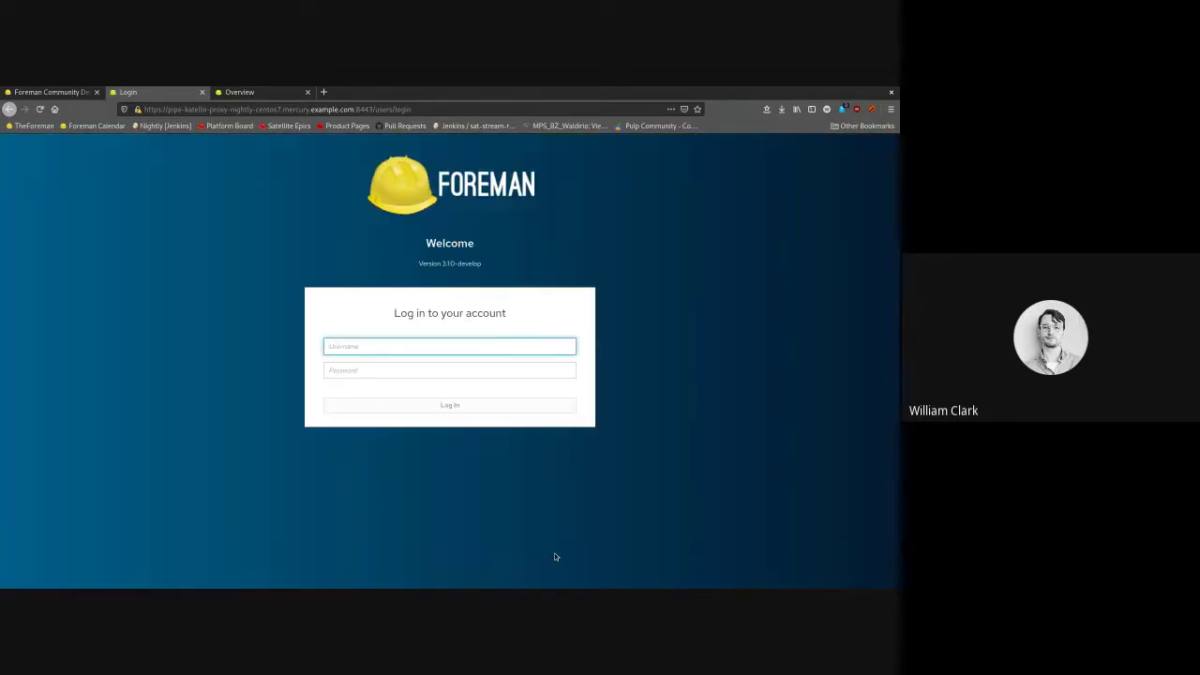
click(611, 439)
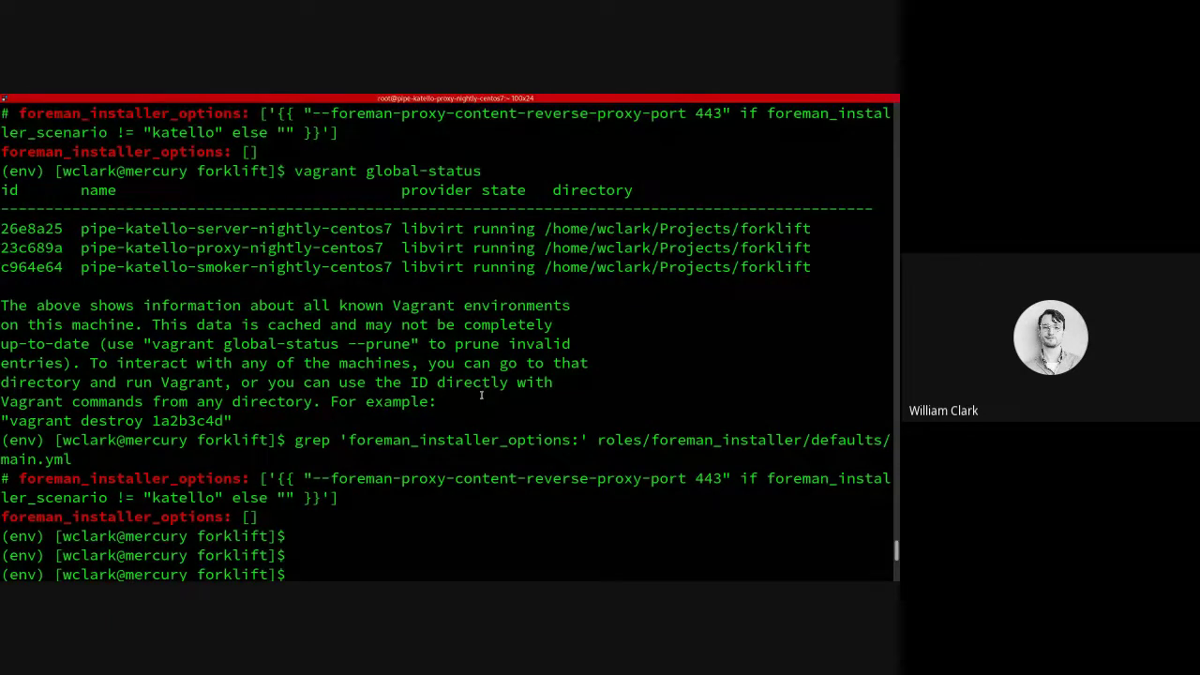
- Review the earlier egrep output for module_prs and foreman_installer_options from roles/foreman_installer/defaults/main.yml in the terminal
scroll(455, 405, up, 1)
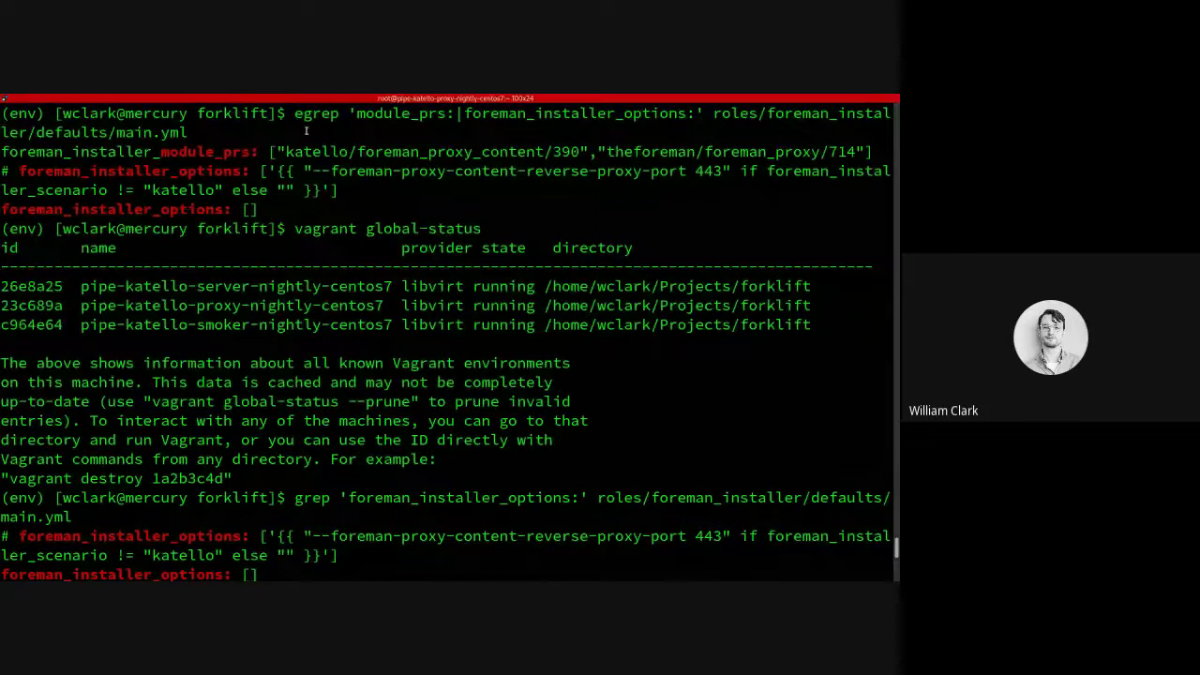
drag(311, 207, 160, 267)
click(45, 246)
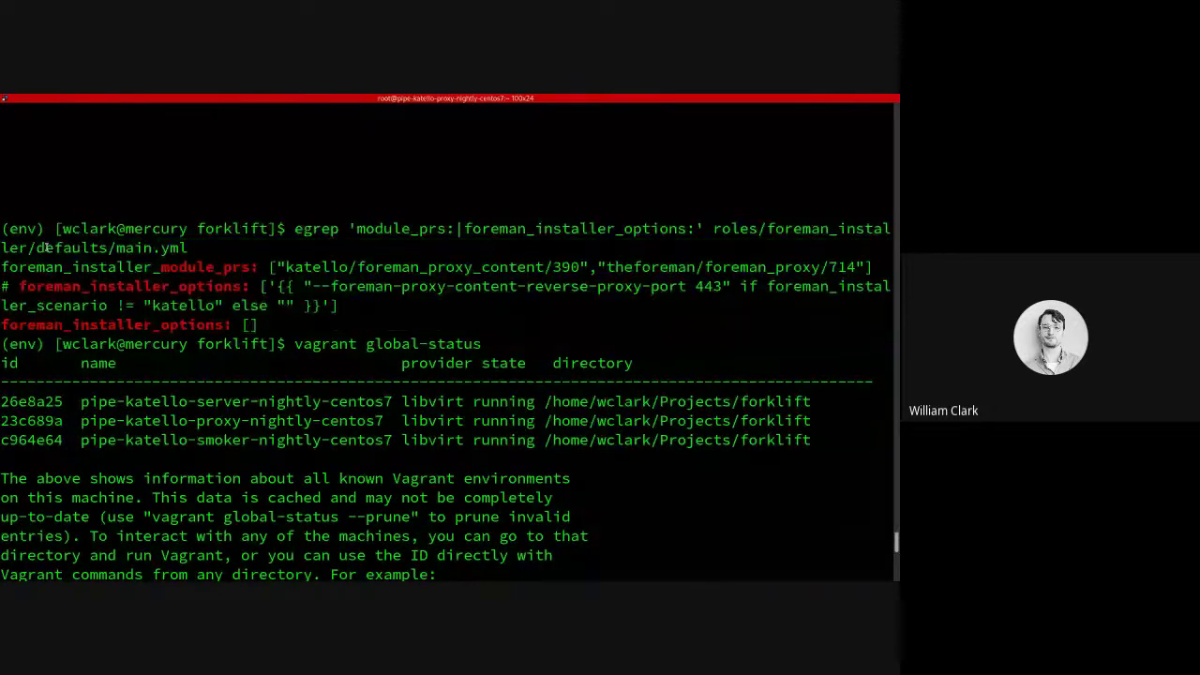